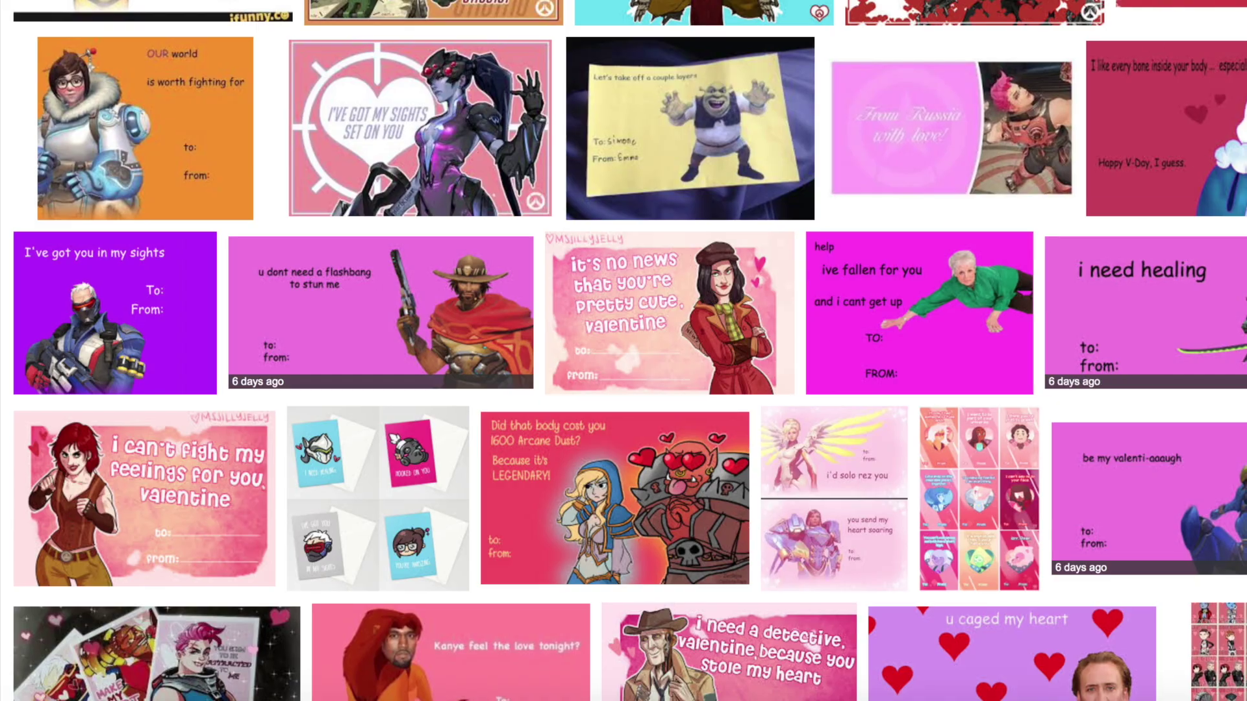
# Add a new layer and outline a large rectangular selection near the middle of the canvas for the card
pyautogui.scroll(10, 939, 120)
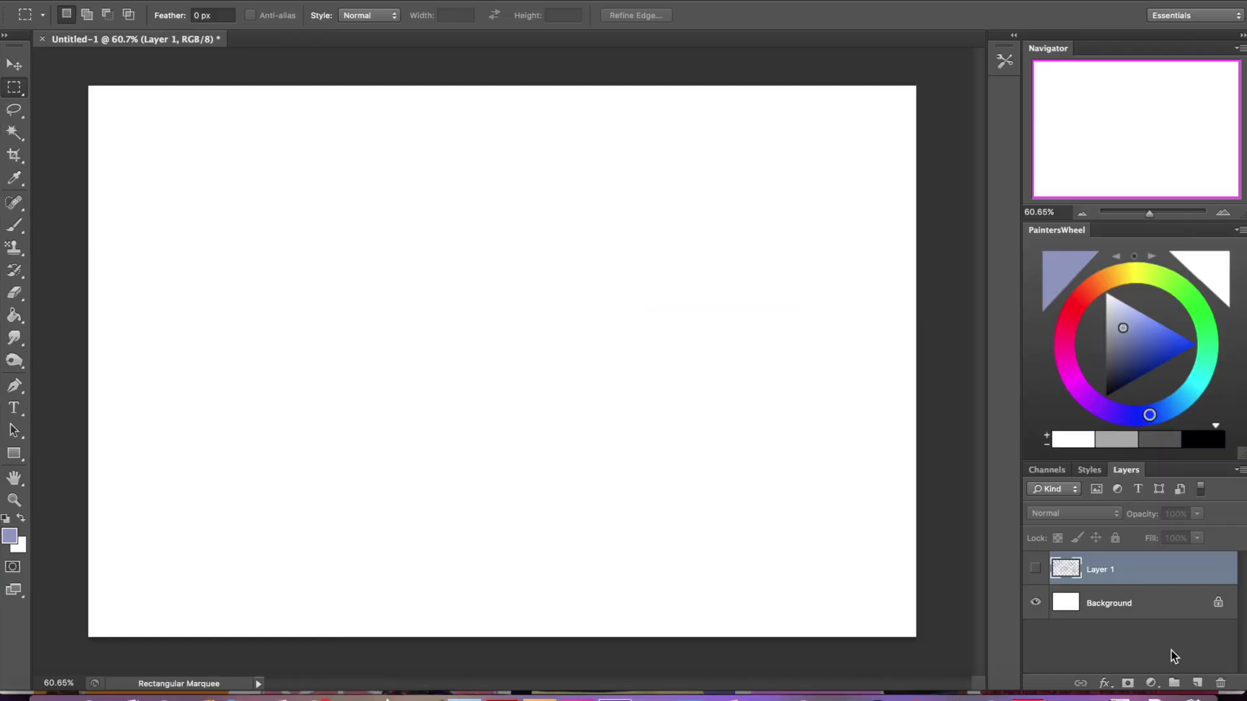
pyautogui.click(1196, 683)
pyautogui.moveTo(228, 210); pyautogui.dragTo(779, 543)
pyautogui.moveTo(565, 495); pyautogui.dragTo(559, 456)
# Choose a bright pink foreground colour and fill the rectangular selection with it
pyautogui.click(1078, 313)
pyautogui.click(1158, 324)
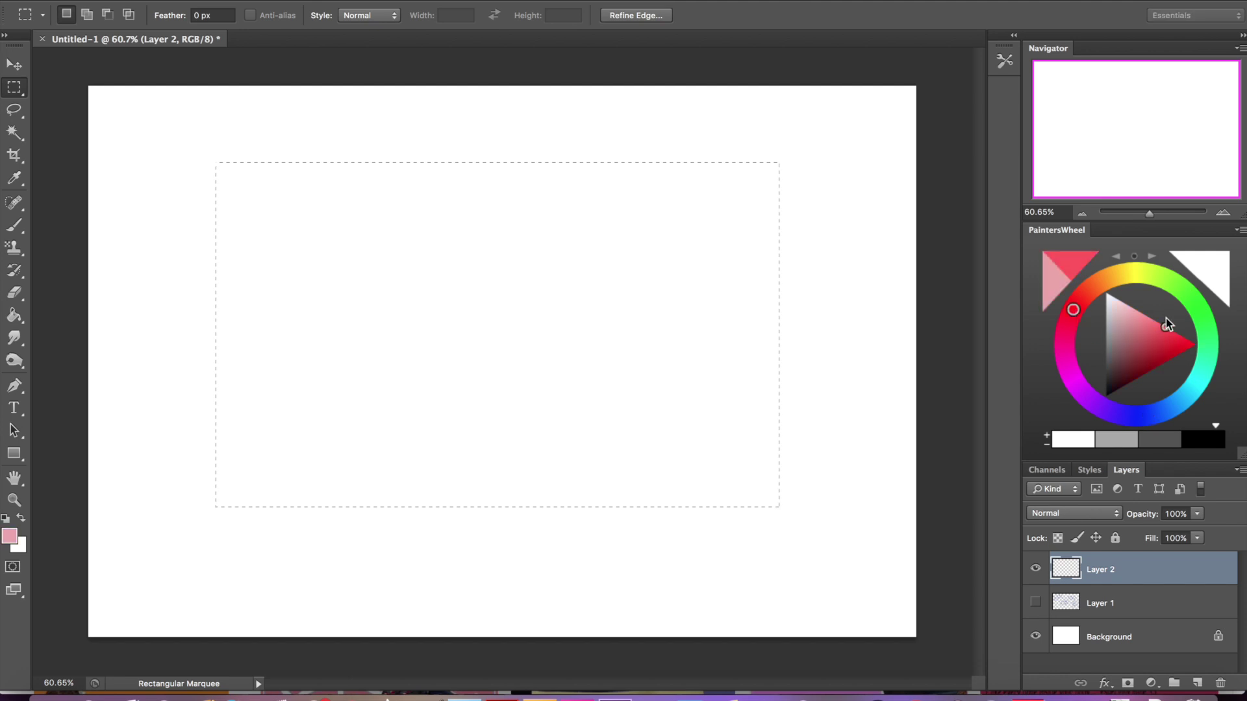
pyautogui.press('g')
pyautogui.click(1064, 335)
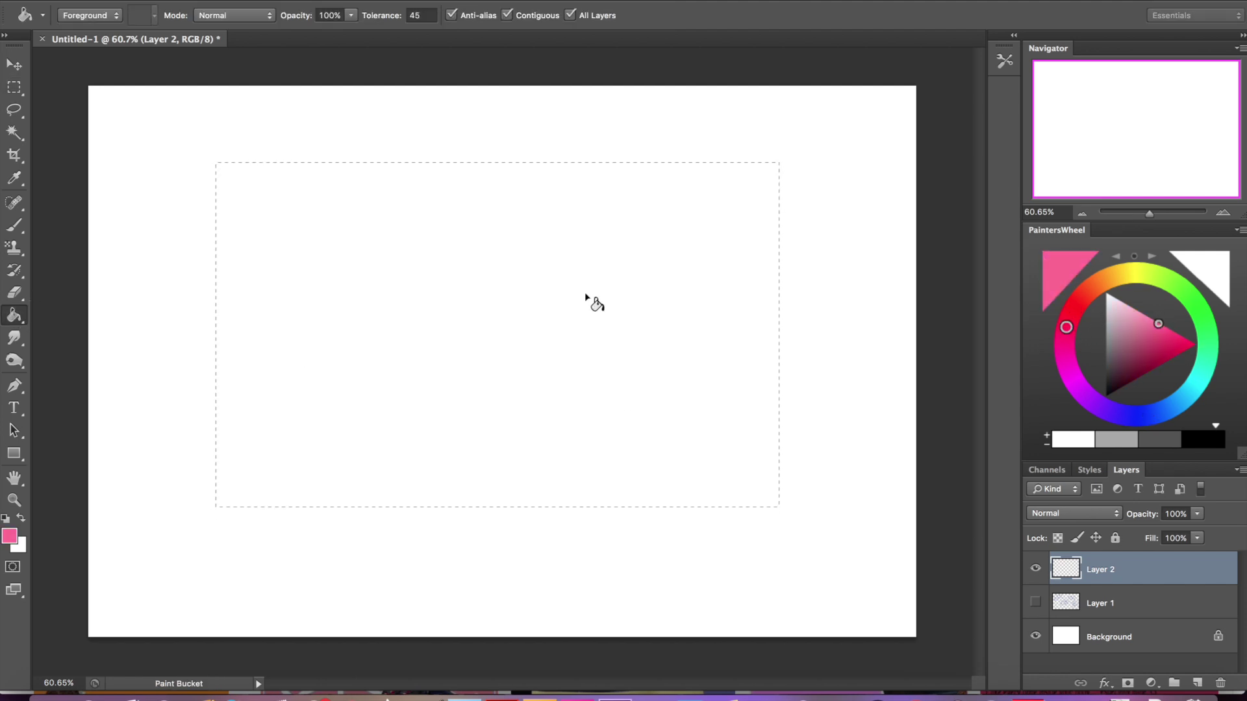
pyautogui.click(594, 304)
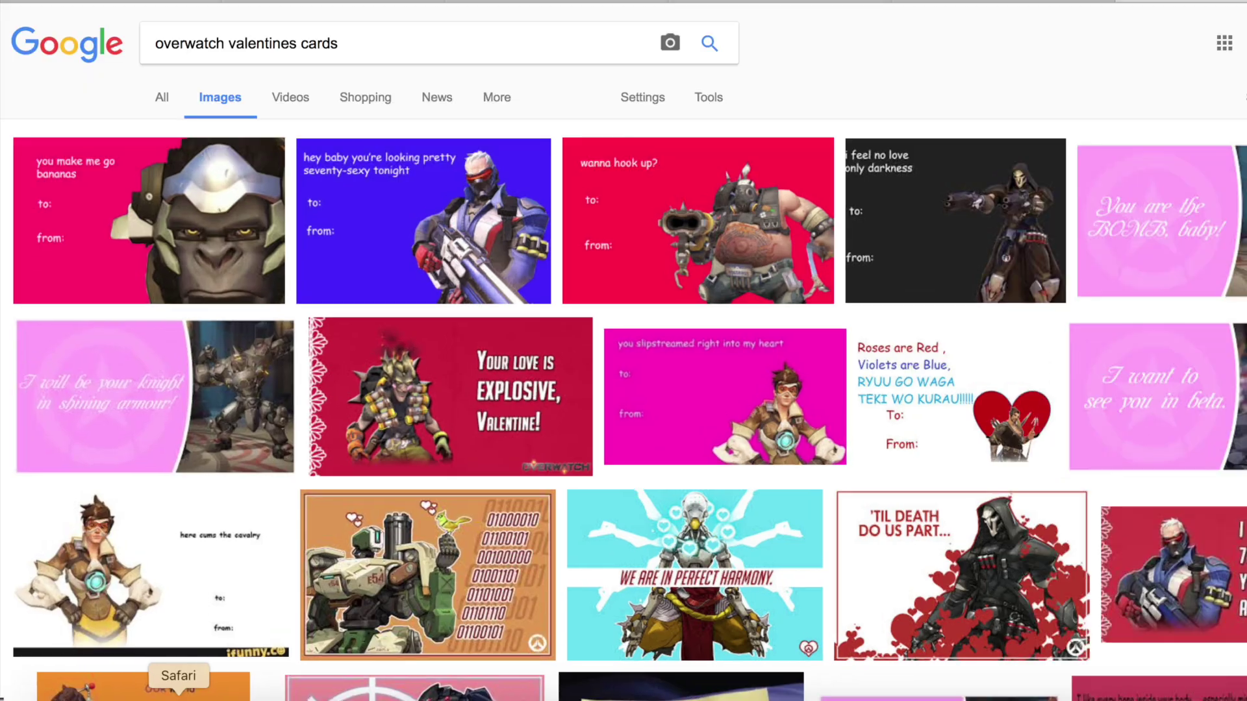
# Switch to Safari and search Google Images for "hanzo"
pyautogui.tripleClick(451, 47)
pyautogui.write('hanzo')
pyautogui.press('Return')
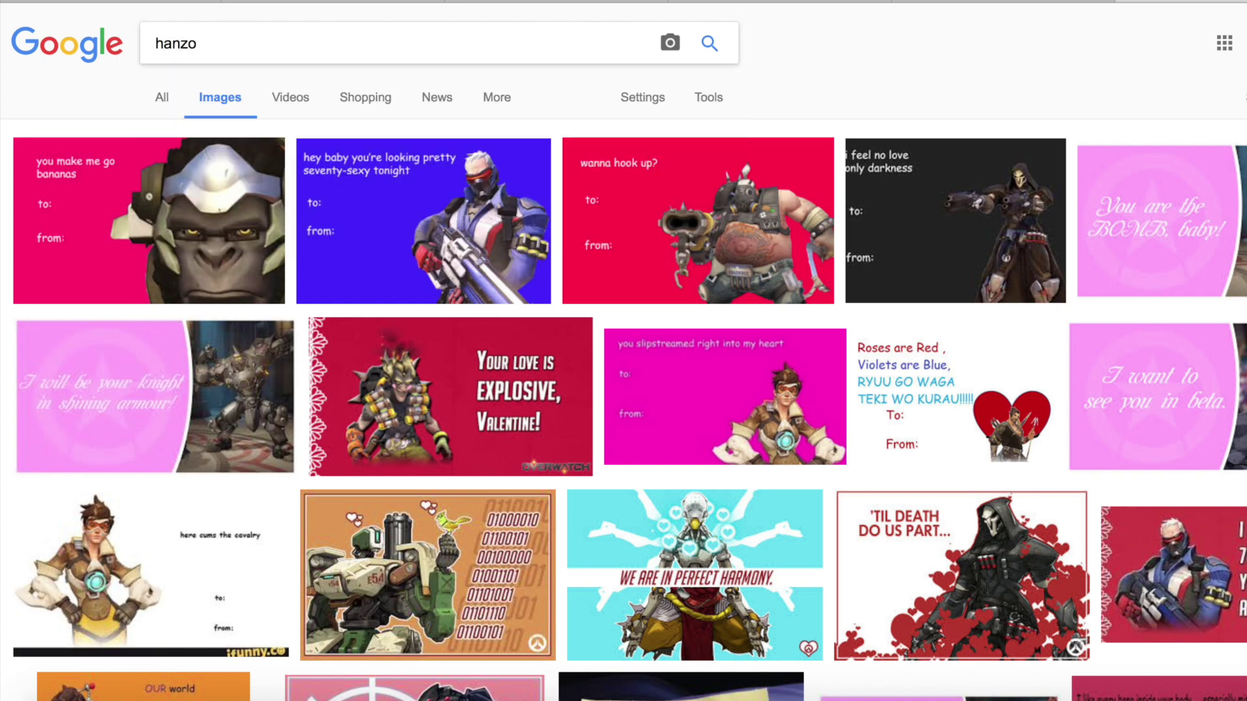
pyautogui.scroll(-1, 602, 337)
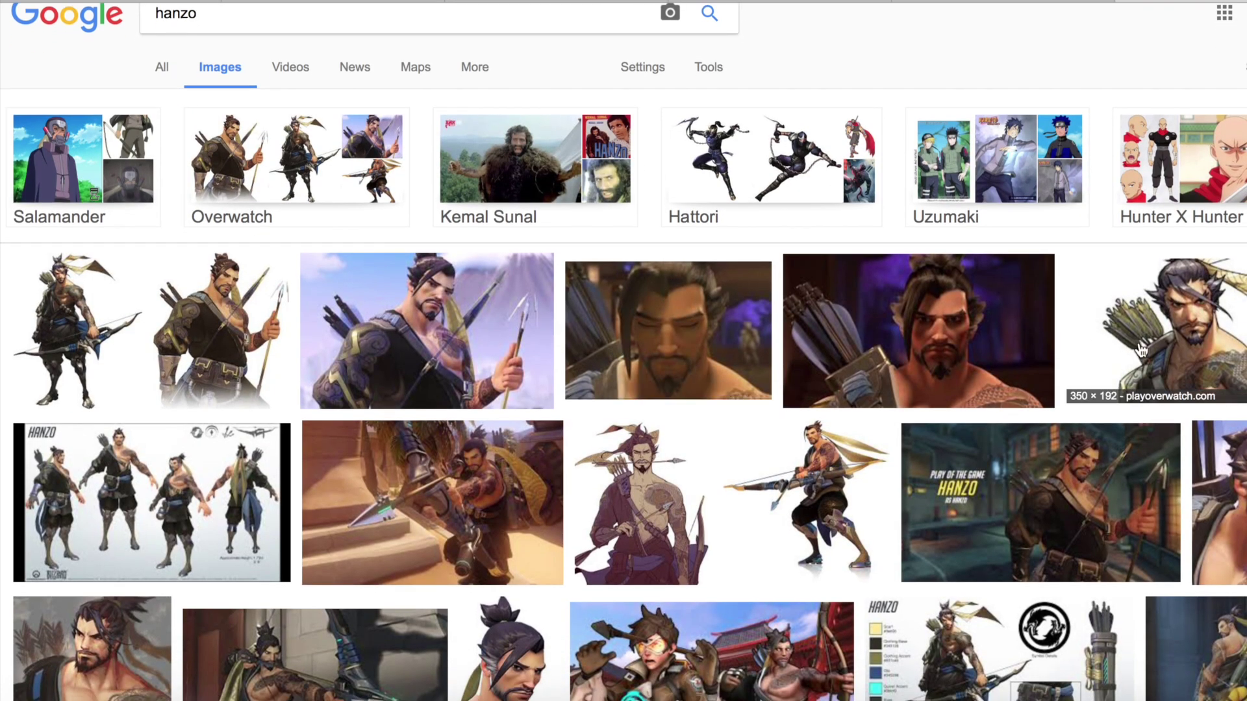
# Copy the 350 × 192 Hanzo portrait from the results and paste it into the Photoshop card document
pyautogui.click(1169, 344)
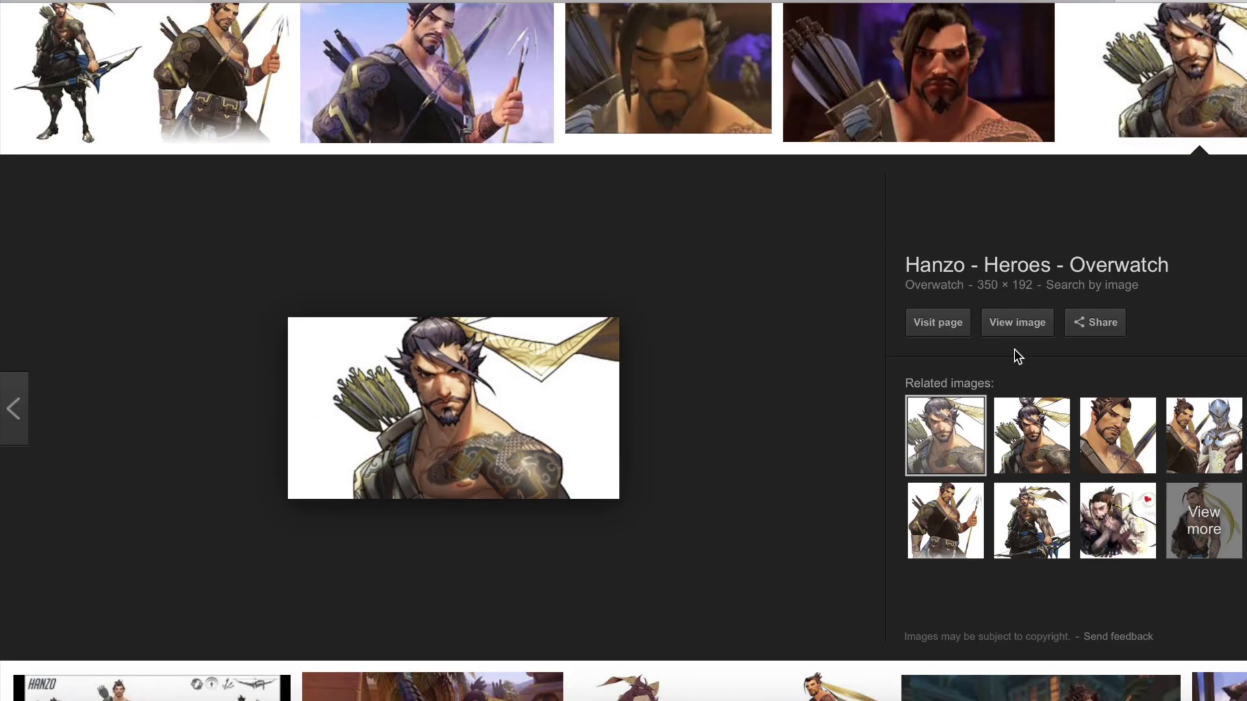
pyautogui.rightClick(448, 380)
pyautogui.click(519, 578)
pyautogui.click(508, 694)
pyautogui.press('super+v')
pyautogui.press('super+t')
# Scale up the pasted Hanzo portrait and position it over the pink rectangle
pyautogui.moveTo(533, 383); pyautogui.dragTo(765, 506)
pyautogui.moveTo(687, 456); pyautogui.dragTo(214, 171)
pyautogui.moveTo(429, 358)
pyautogui.mouseDown()
pyautogui.moveTo(497, 358)
pyautogui.moveTo(439, 365)
pyautogui.moveTo(439, 337)
pyautogui.moveTo(440, 359)
pyautogui.mouseUp()
pyautogui.moveTo(784, 195)
pyautogui.mouseDown()
pyautogui.moveTo(747, 215)
pyautogui.moveTo(779, 199)
pyautogui.mouseUp()
pyautogui.click(867, 15)
pyautogui.press('m')
pyautogui.moveTo(1148, 213)
pyautogui.mouseDown()
pyautogui.moveTo(1165, 213)
pyautogui.moveTo(1151, 212)
pyautogui.mouseUp()
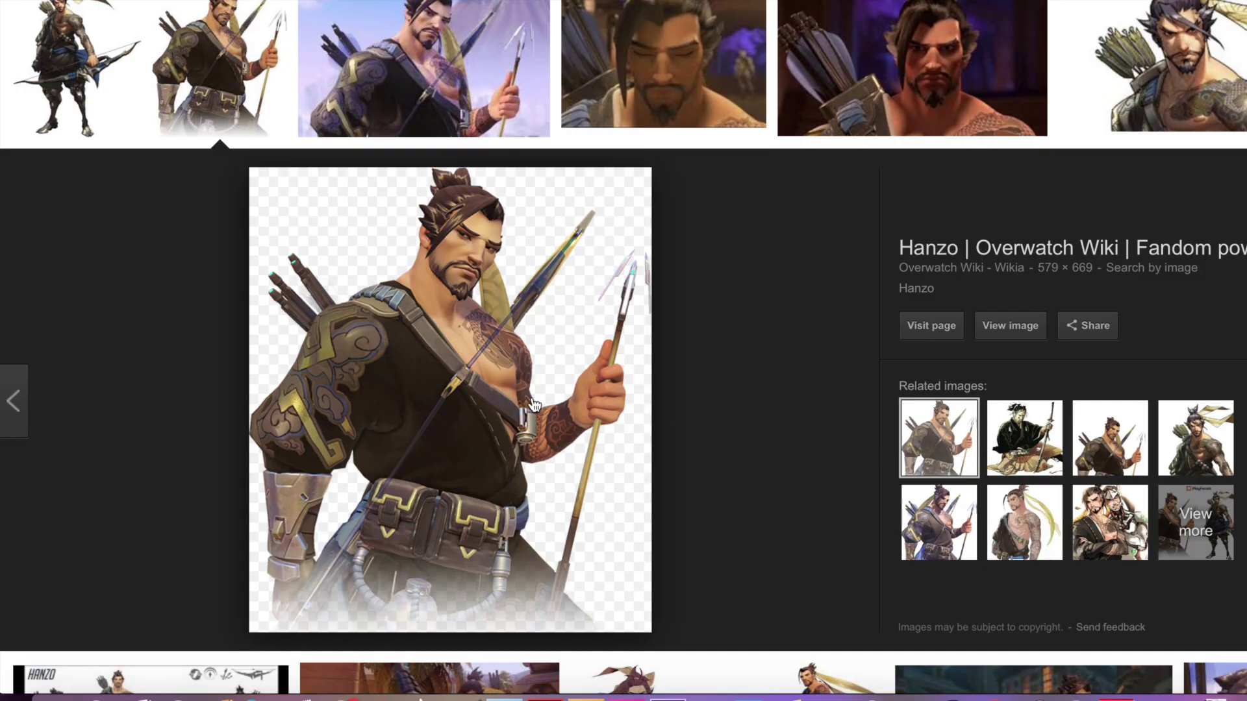
# Copy the 579 × 669 Overwatch Wiki image of Hanzo holding an arrow and paste it into the card document
pyautogui.rightClick(534, 406)
pyautogui.click(638, 571)
pyautogui.click(447, 690)
pyautogui.press('super+v')
# Scale up the pasted Hanzo picture and place it over the left part of the pink rectangle
pyautogui.press('super+t')
pyautogui.moveTo(538, 395); pyautogui.dragTo(285, 309)
pyautogui.moveTo(311, 362); pyautogui.dragTo(740, 696)
pyautogui.moveTo(439, 479); pyautogui.dragTo(439, 441)
pyautogui.click(868, 15)
# Select the white background around Hanzo with a non-contiguous Magic Wand, delete it and clear the selection
pyautogui.click(14, 87)
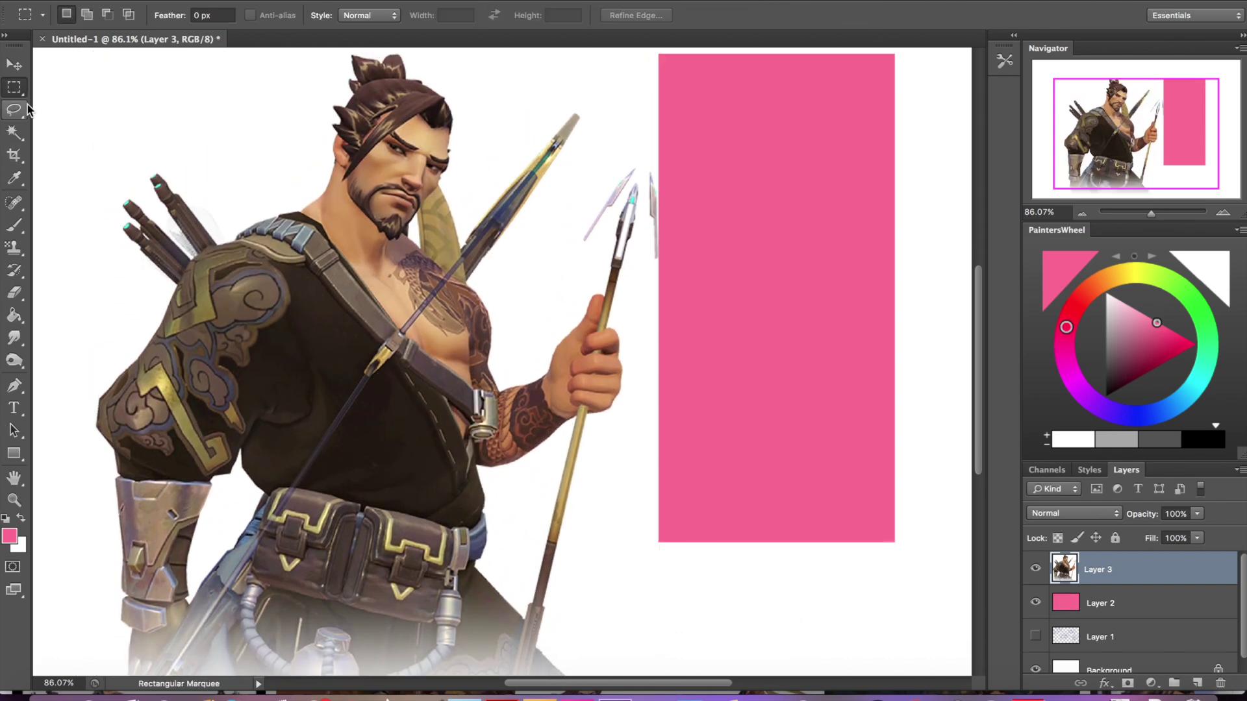
pyautogui.click(15, 133)
pyautogui.scroll(2, 207, 139)
pyautogui.click(478, 16)
pyautogui.click(537, 124)
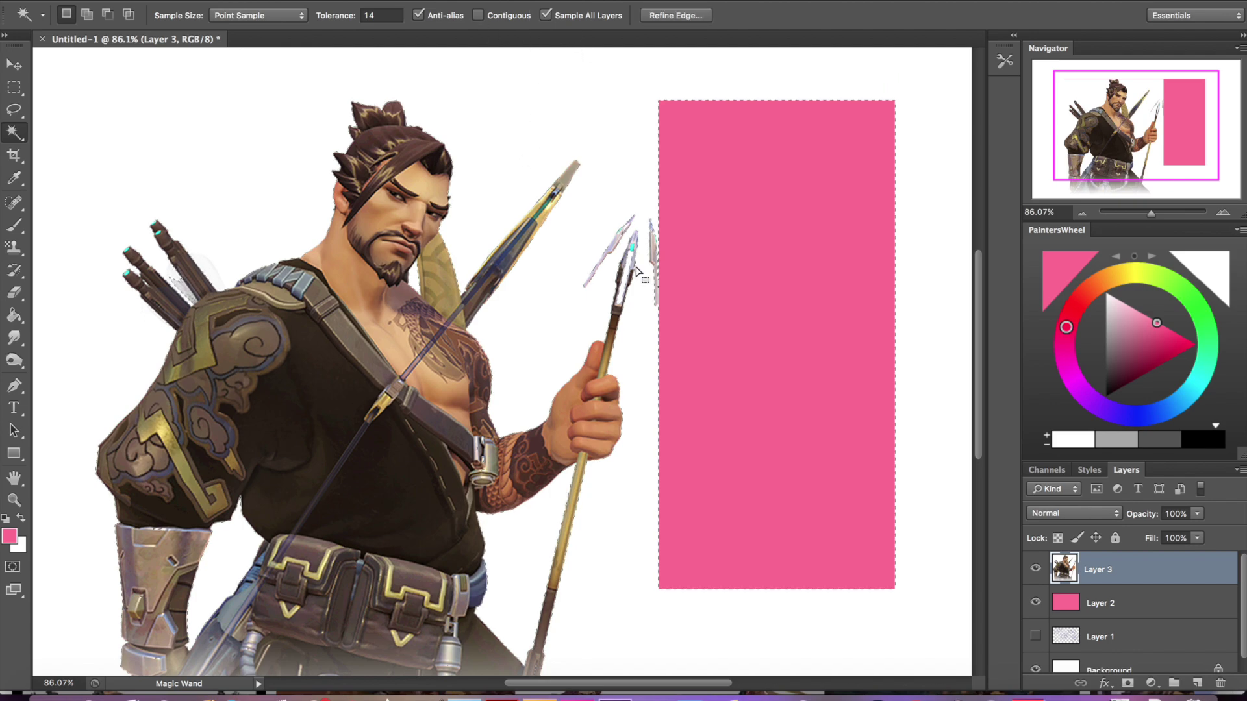
pyautogui.press('BackSpace')
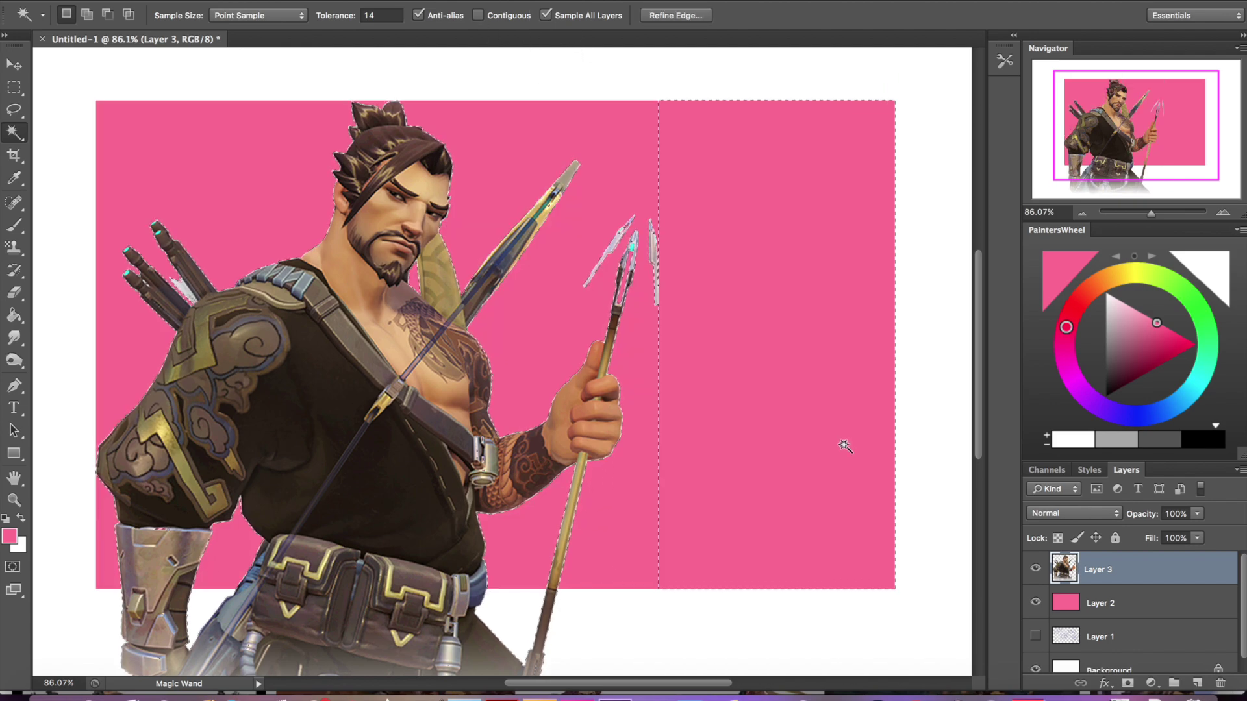
pyautogui.press('super+d')
pyautogui.moveTo(1057, 123); pyautogui.dragTo(1105, 121)
pyautogui.moveTo(1151, 214); pyautogui.dragTo(1148, 214)
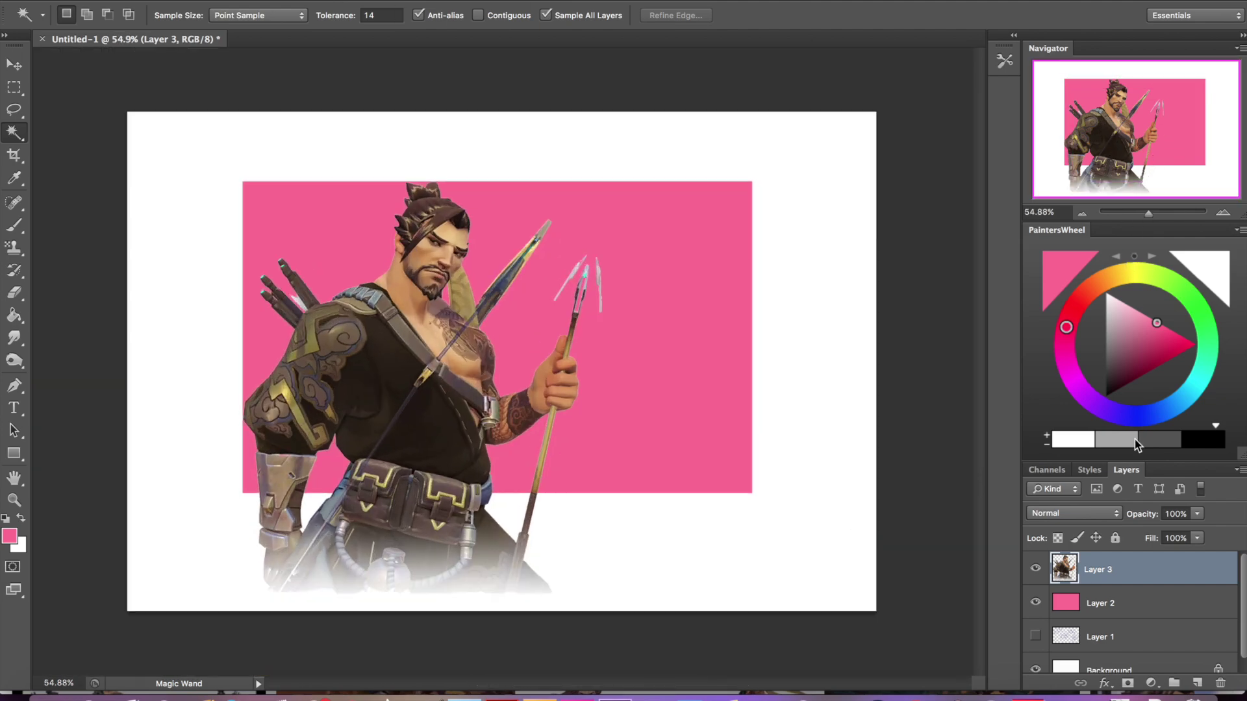
# Try the Multiply blend mode on the Hanzo layer and return it to Normal
pyautogui.click(1104, 510)
pyautogui.click(1039, 556)
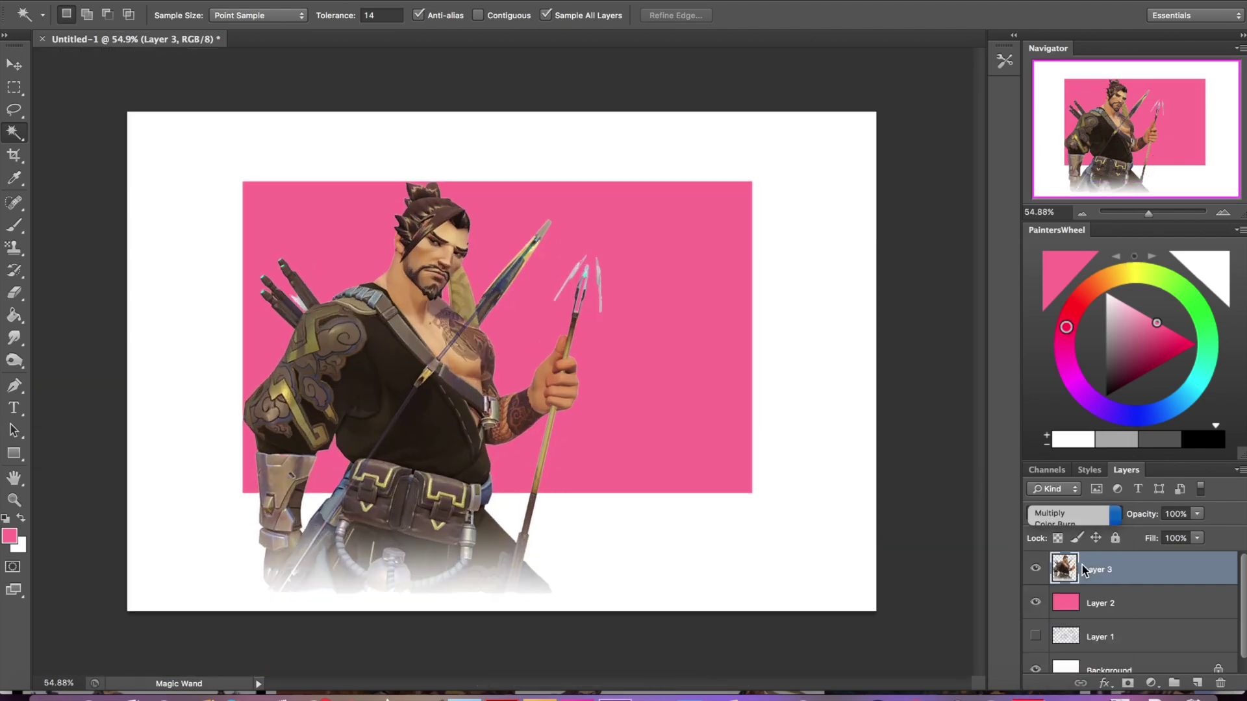
pyautogui.click(1071, 513)
pyautogui.click(1062, 461)
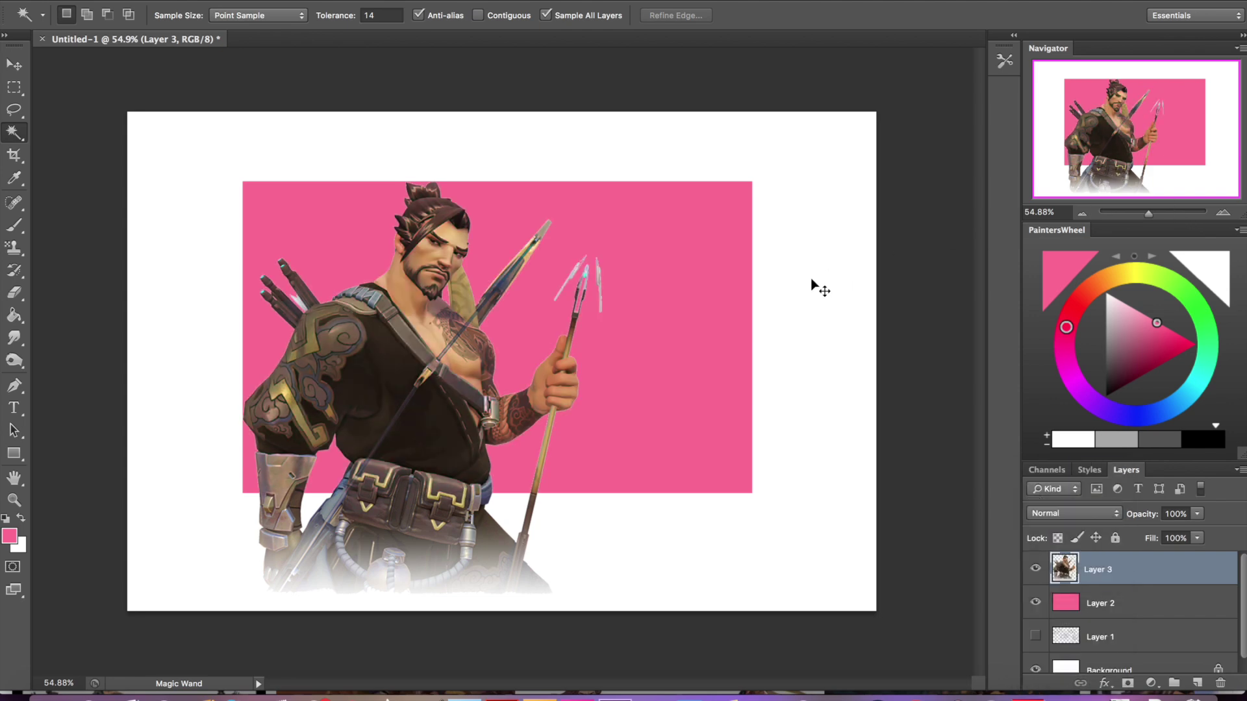
# Enlarge Hanzo to about 111% and shift him toward the card's left edge
pyautogui.hotkey('ctrl', 't')
pyautogui.moveTo(602, 594); pyautogui.dragTo(641, 642)
pyautogui.moveTo(448, 435); pyautogui.dragTo(400, 437)
pyautogui.click(868, 15)
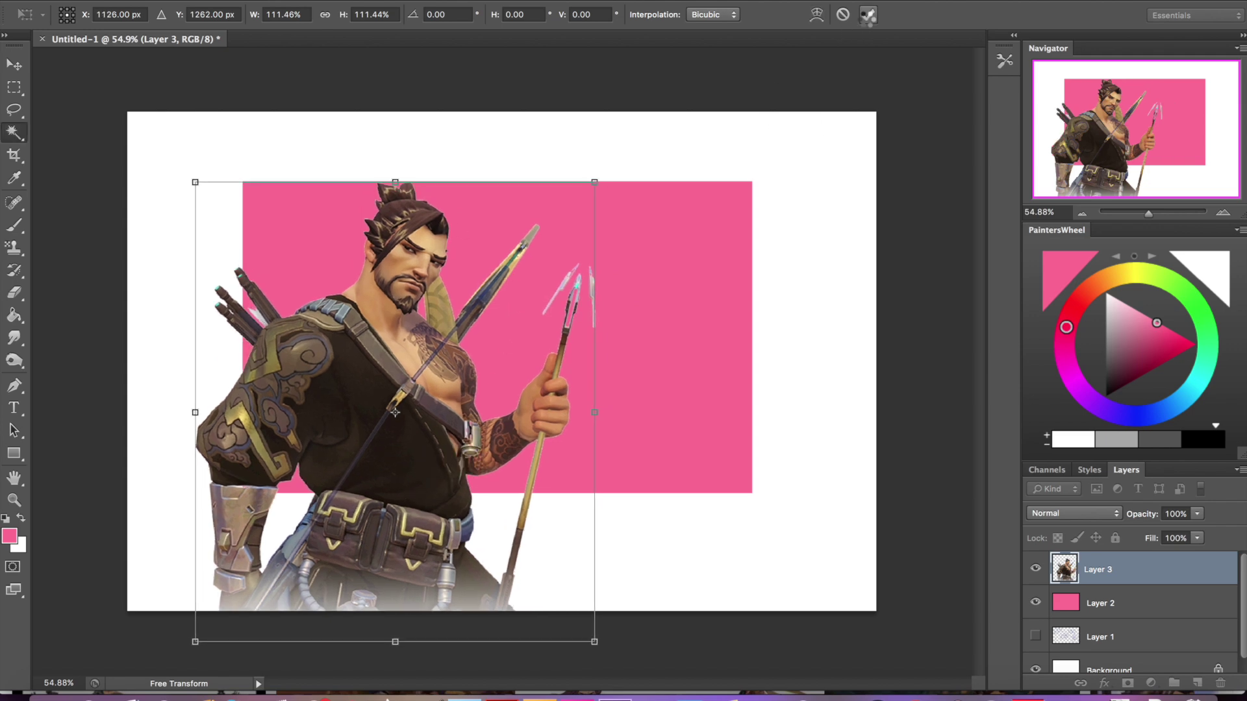
# Crop Hanzo to the card by selecting the pink rectangle, inverting the selection and deleting the parts outside it
pyautogui.click(1035, 569)
pyautogui.click(256, 236)
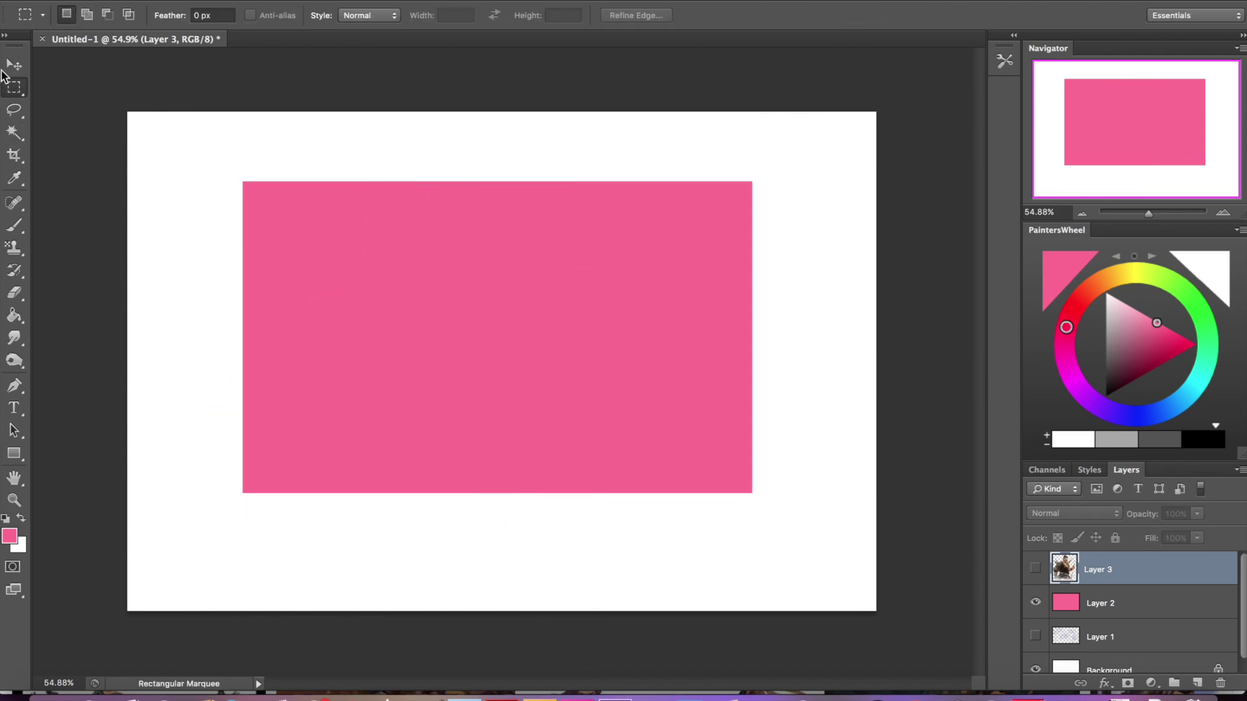
pyautogui.click(1035, 569)
pyautogui.click(209, 1)
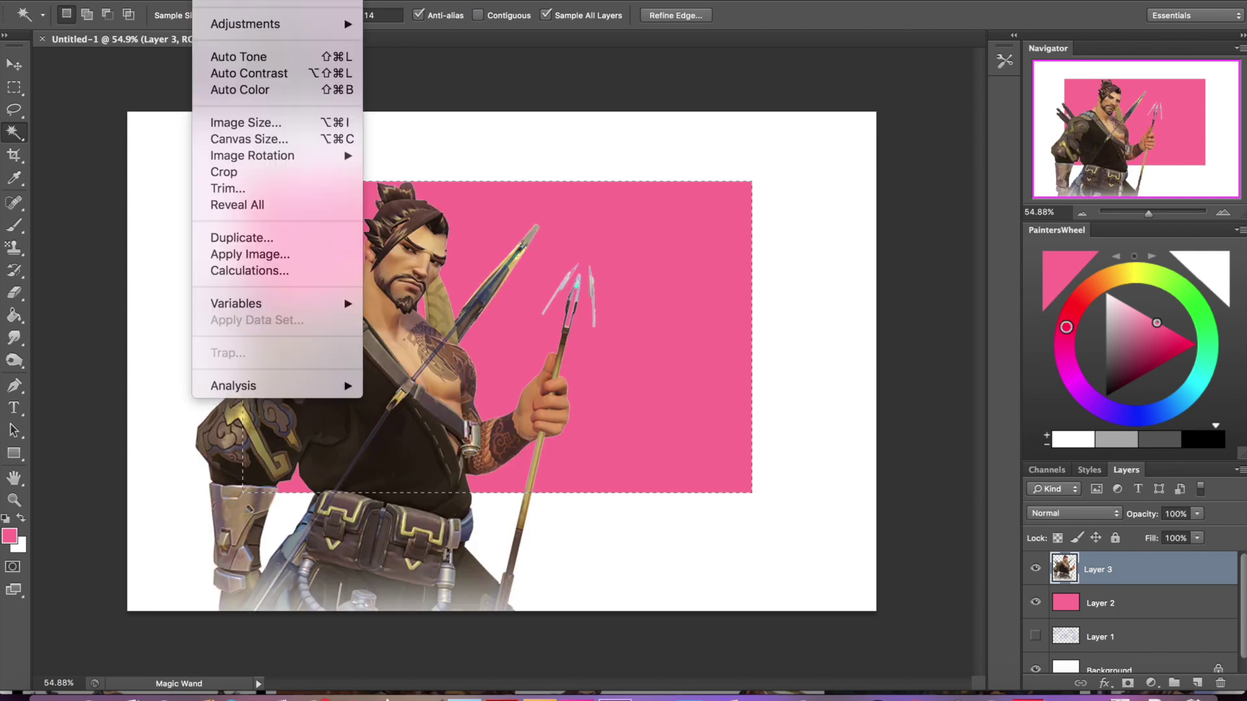
pyautogui.click(389, 39)
pyautogui.press('Delete')
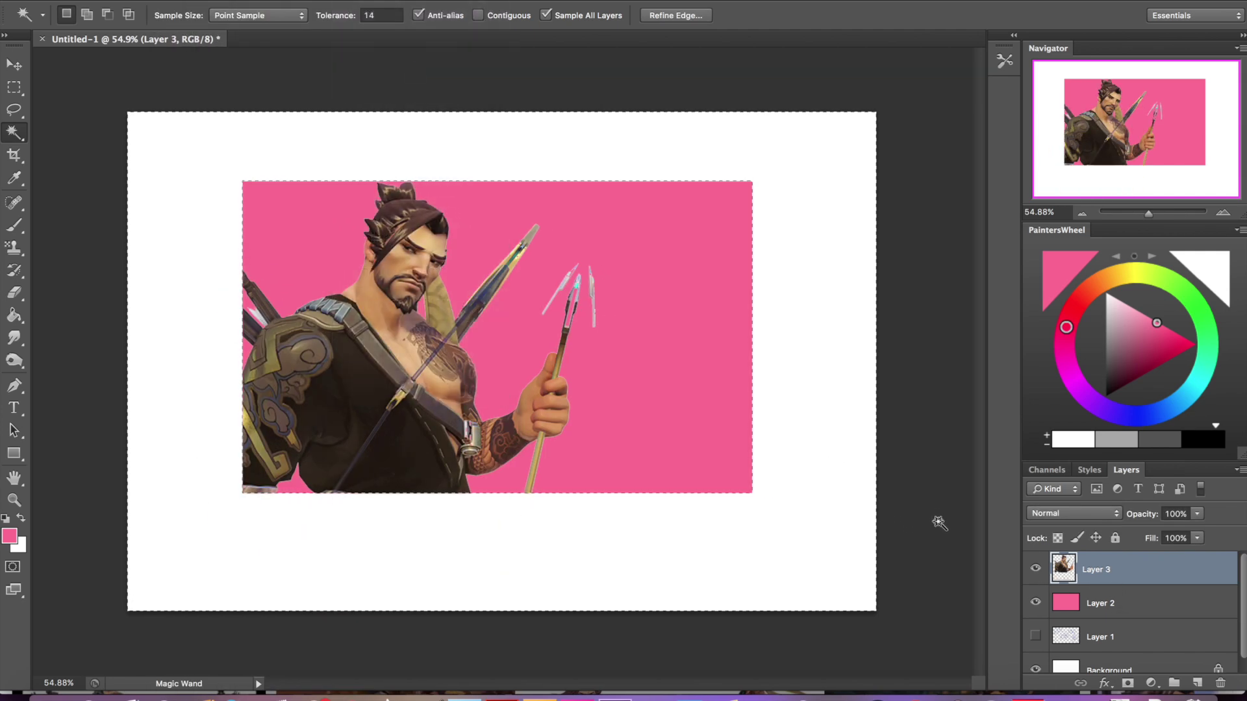
pyautogui.press('super+d')
# Create a tall text box over the empty pink area to the right of Hanzo
pyautogui.moveTo(1148, 213); pyautogui.dragTo(1155, 213)
pyautogui.moveTo(1135, 110)
pyautogui.mouseDown()
pyautogui.moveTo(1109, 83)
pyautogui.moveTo(1132, 100)
pyautogui.moveTo(1125, 88)
pyautogui.mouseUp()
pyautogui.click(15, 226)
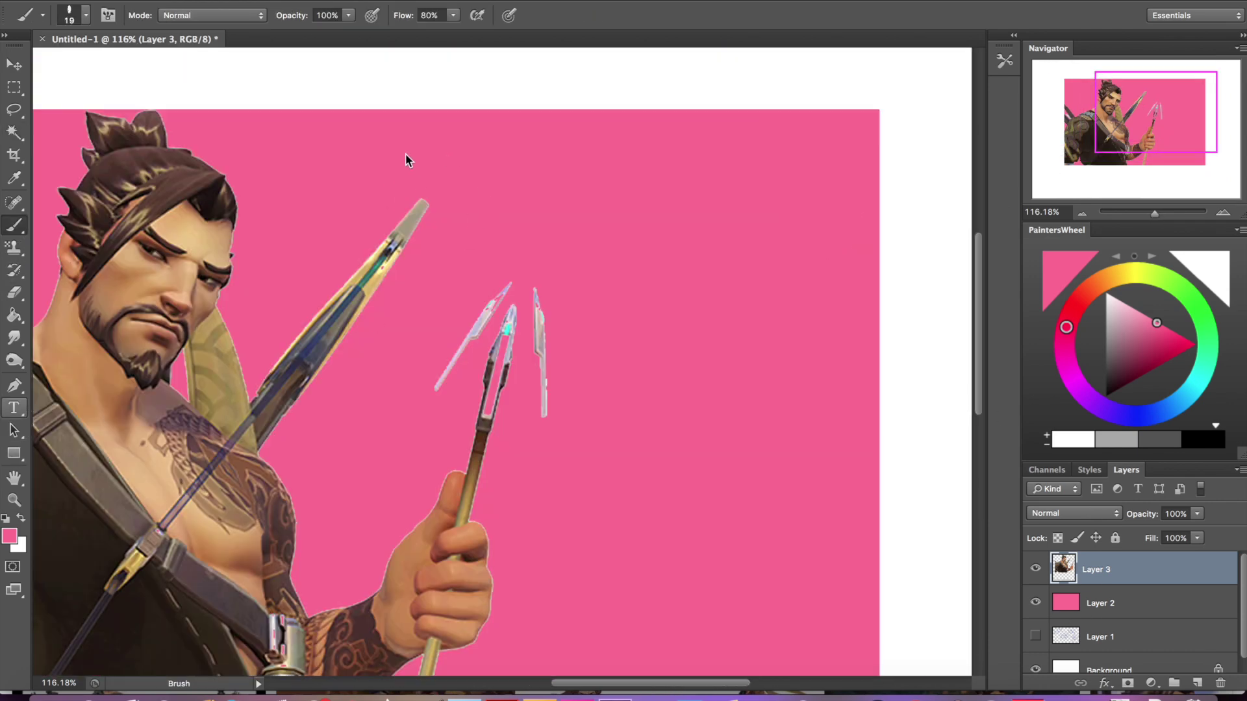
pyautogui.press('t')
pyautogui.moveTo(419, 136); pyautogui.dragTo(859, 336)
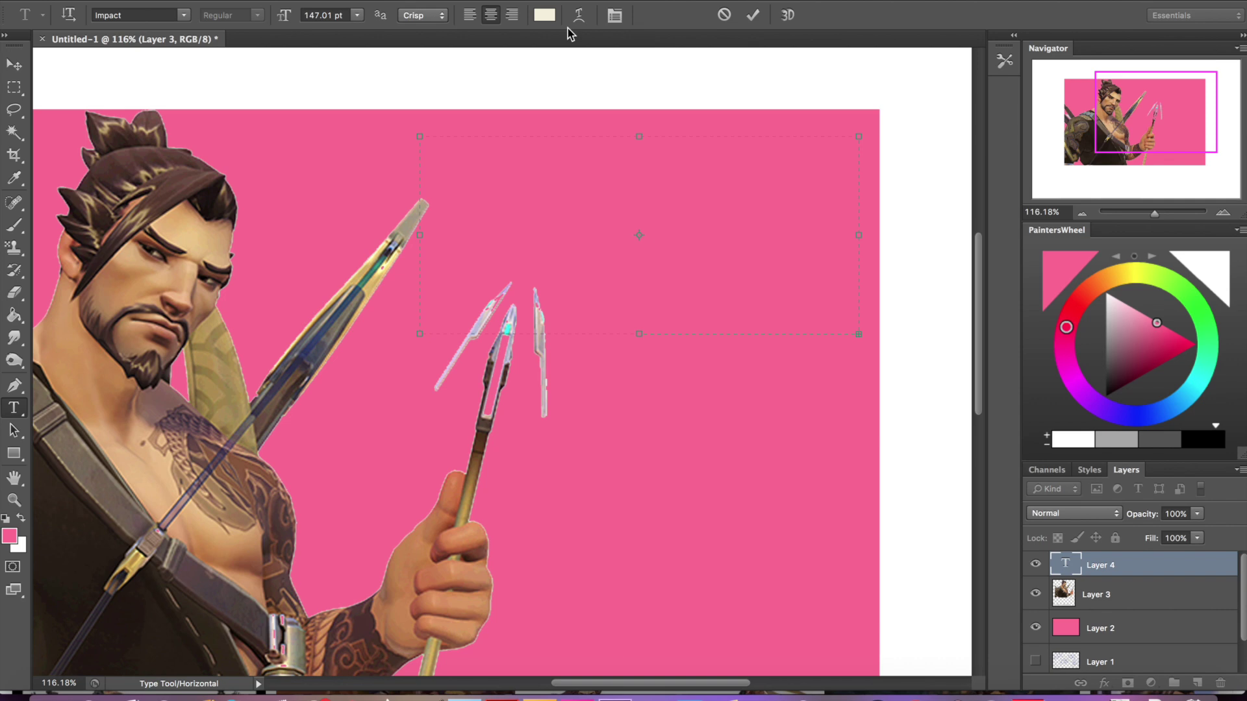
pyautogui.moveTo(637, 335); pyautogui.dragTo(648, 681)
# Enter "now for the bad pun" in the text box and reduce its font size to 21.01 pt
pyautogui.press('super+v')
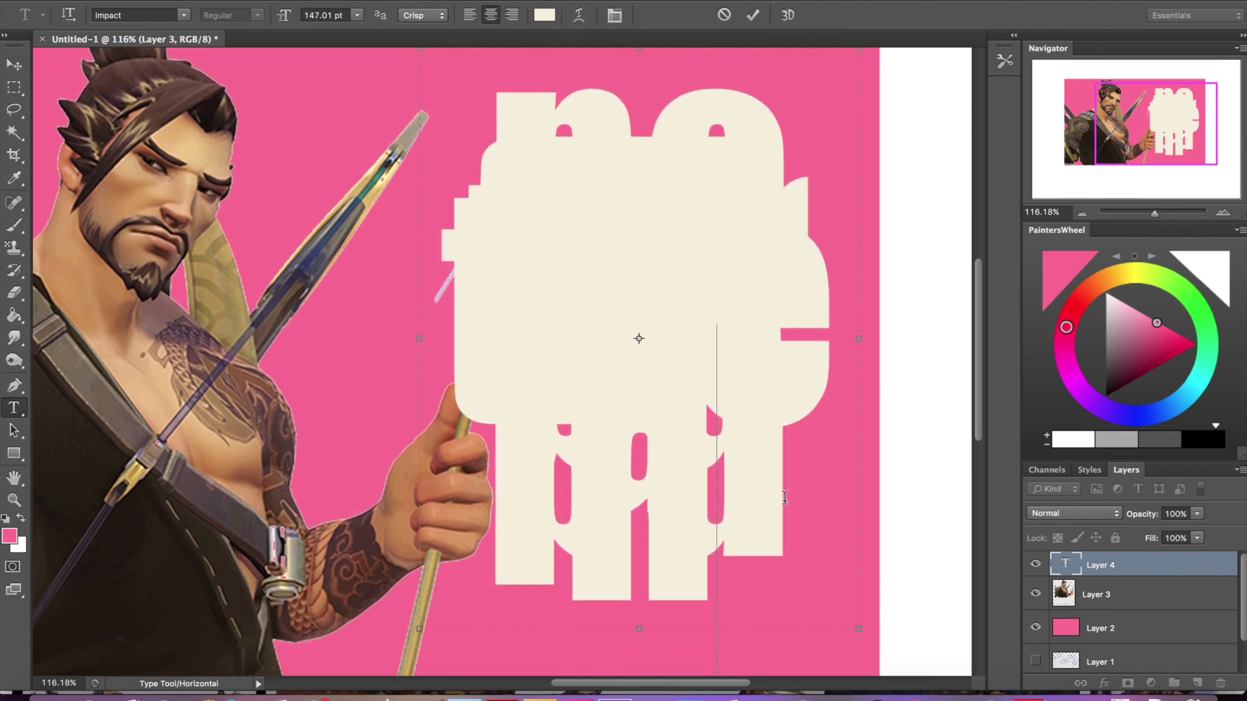
pyautogui.press('super+a')
pyautogui.moveTo(288, 24); pyautogui.dragTo(171, 60)
pyautogui.scroll(1, 831, 255)
pyautogui.click(832, 256)
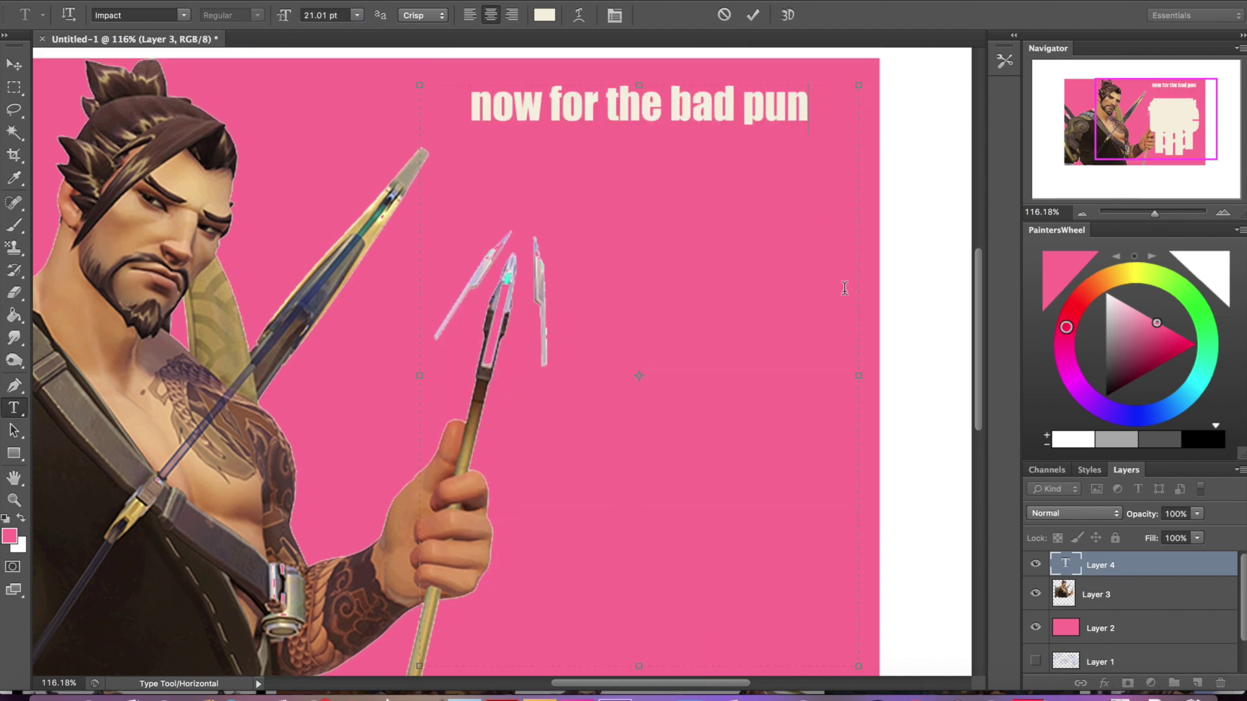
# Change the colour of all the card text to white (ffffff)
pyautogui.scroll(5, 957, 255)
pyautogui.scroll(-2, 857, 289)
pyautogui.scroll(-1, 857, 287)
pyautogui.moveTo(1154, 214); pyautogui.dragTo(1153, 213)
pyautogui.moveTo(1130, 111); pyautogui.dragTo(1142, 89)
pyautogui.hotkey('ctrl', 'a')
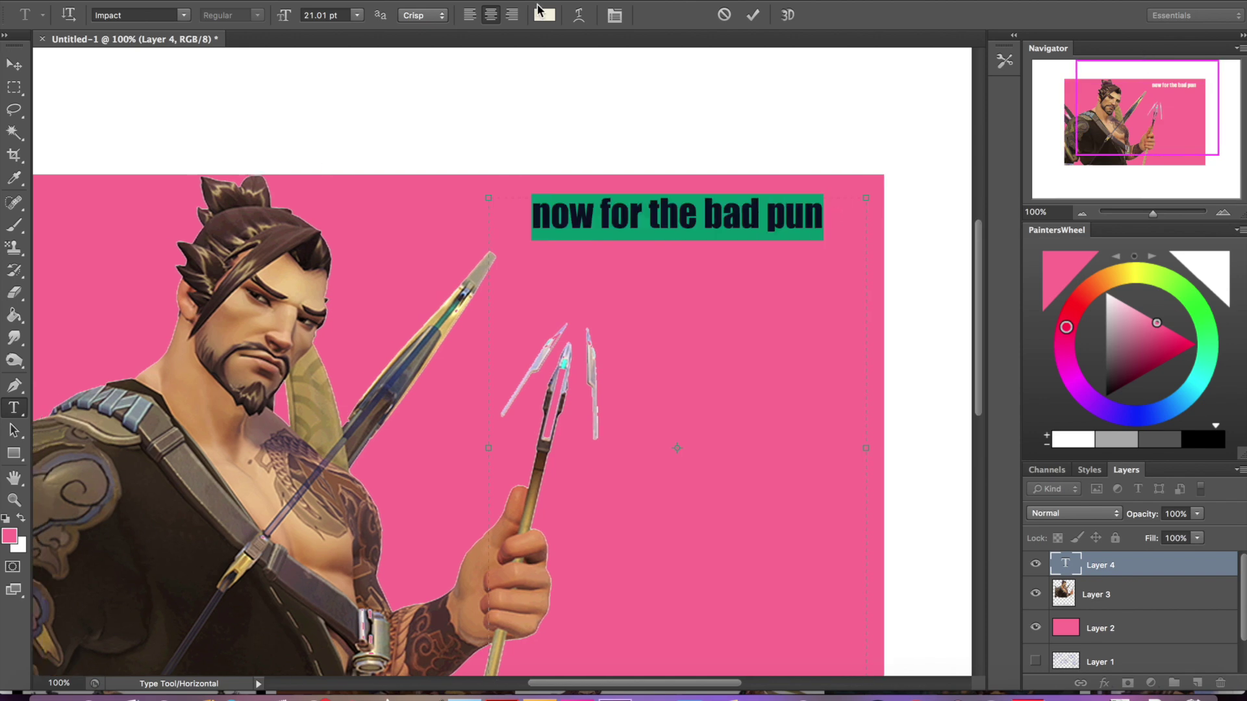
pyautogui.click(544, 15)
pyautogui.write('ffffff')
pyautogui.press('Return')
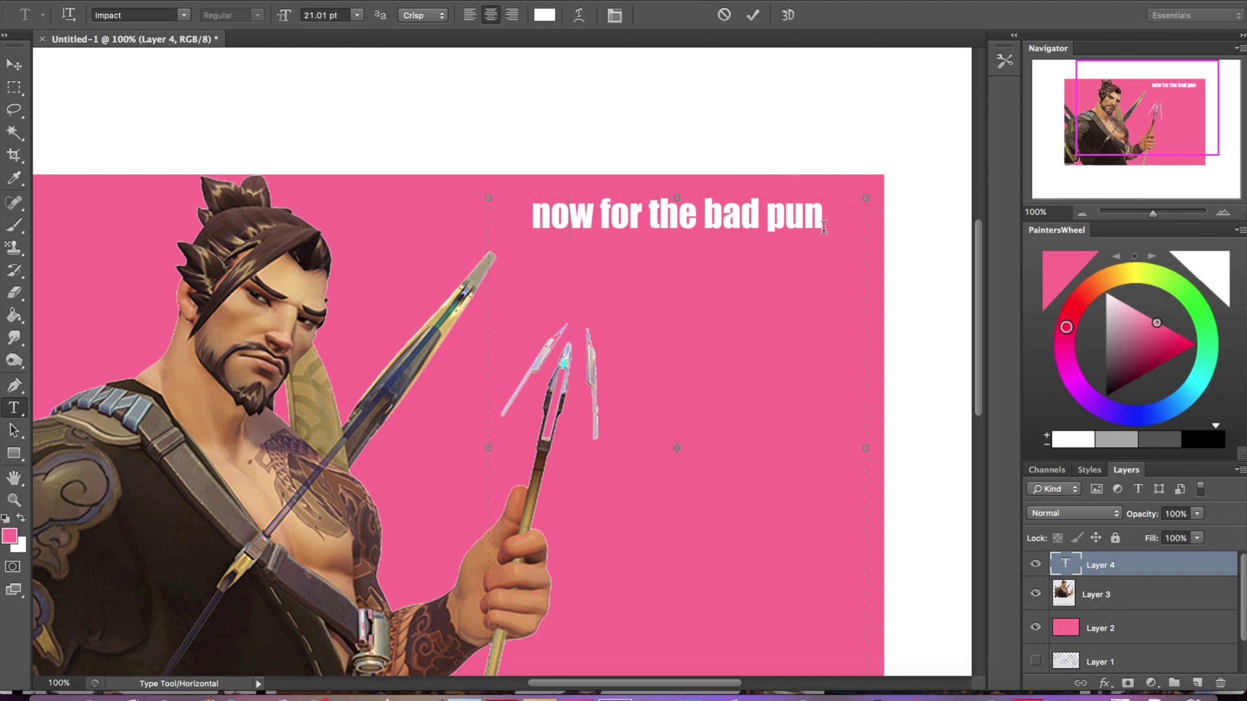
# Try replacing the card text with "with every date" and with "shim", and clear the wording
pyautogui.moveTo(824, 226); pyautogui.dragTo(570, 210)
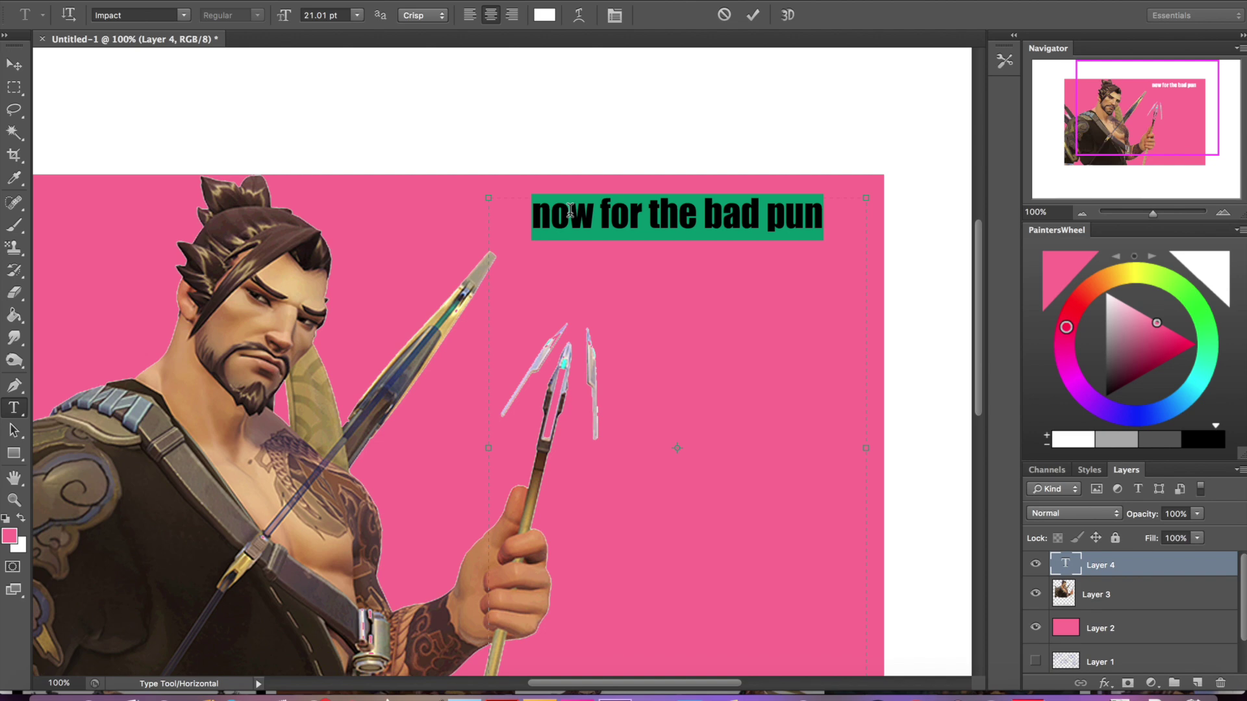
pyautogui.write('with every date')
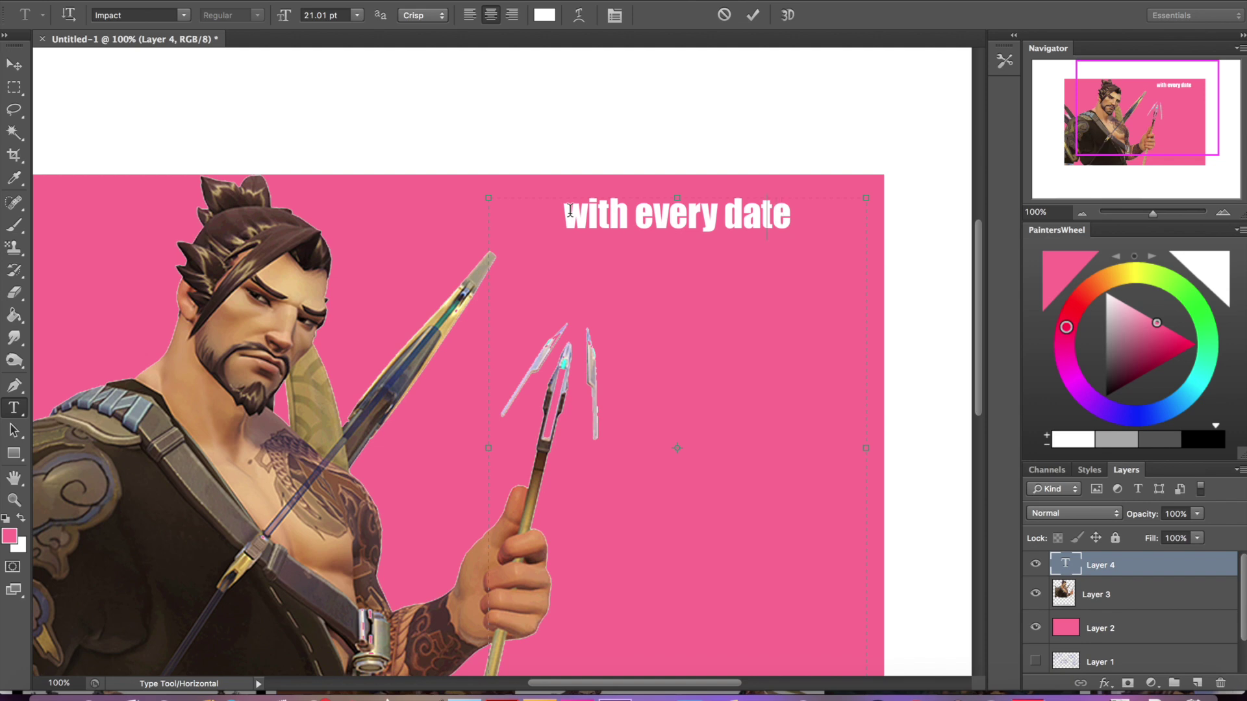
pyautogui.hotkey('ctrl', 'a')
pyautogui.press('BackSpace')
pyautogui.write('shim')
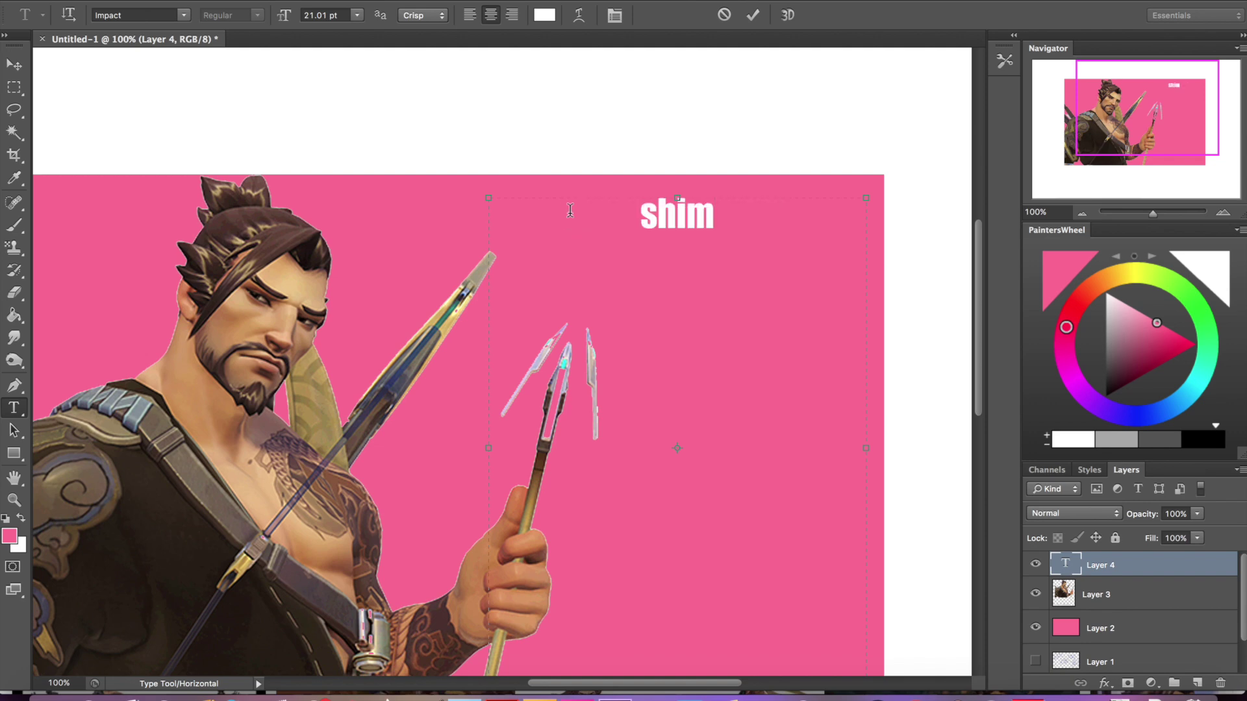
pyautogui.press('BackSpace')
pyautogui.press('BackSpace')
pyautogui.press('BackSpace')
pyautogui.press('BackSpace')
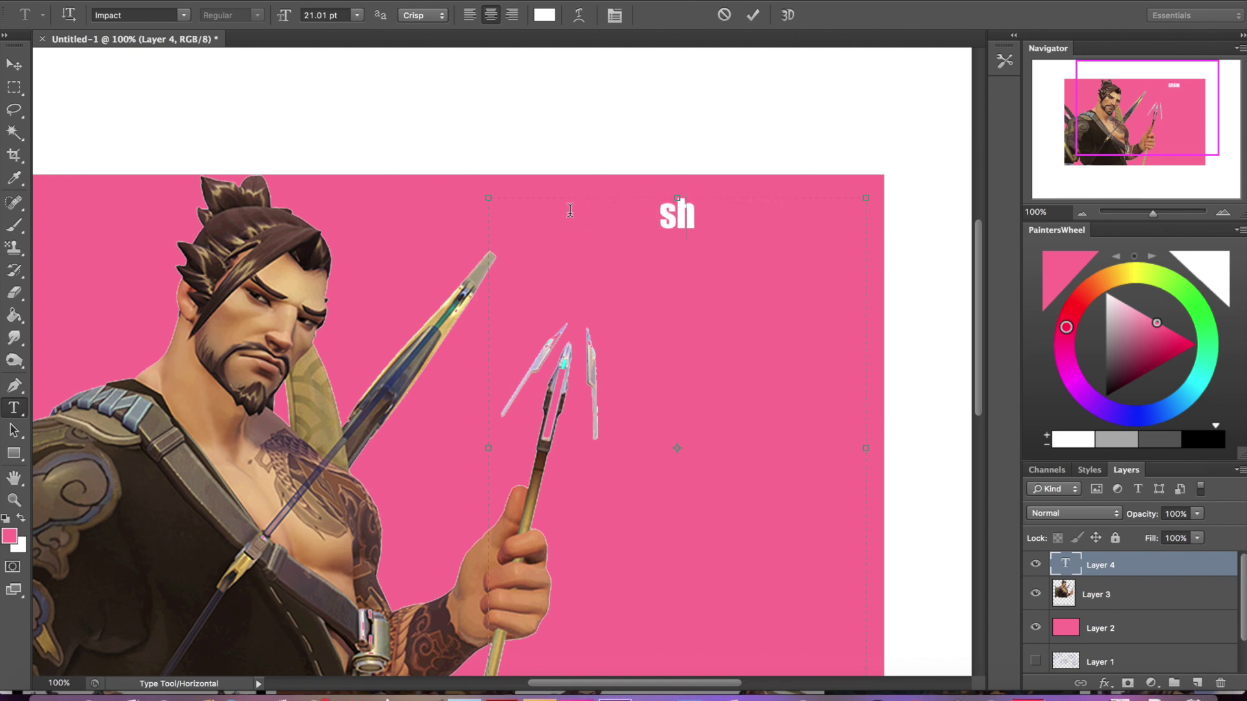
# Write "do u wanna be my shimadarling?" as the card text
pyautogui.write('do u wan')
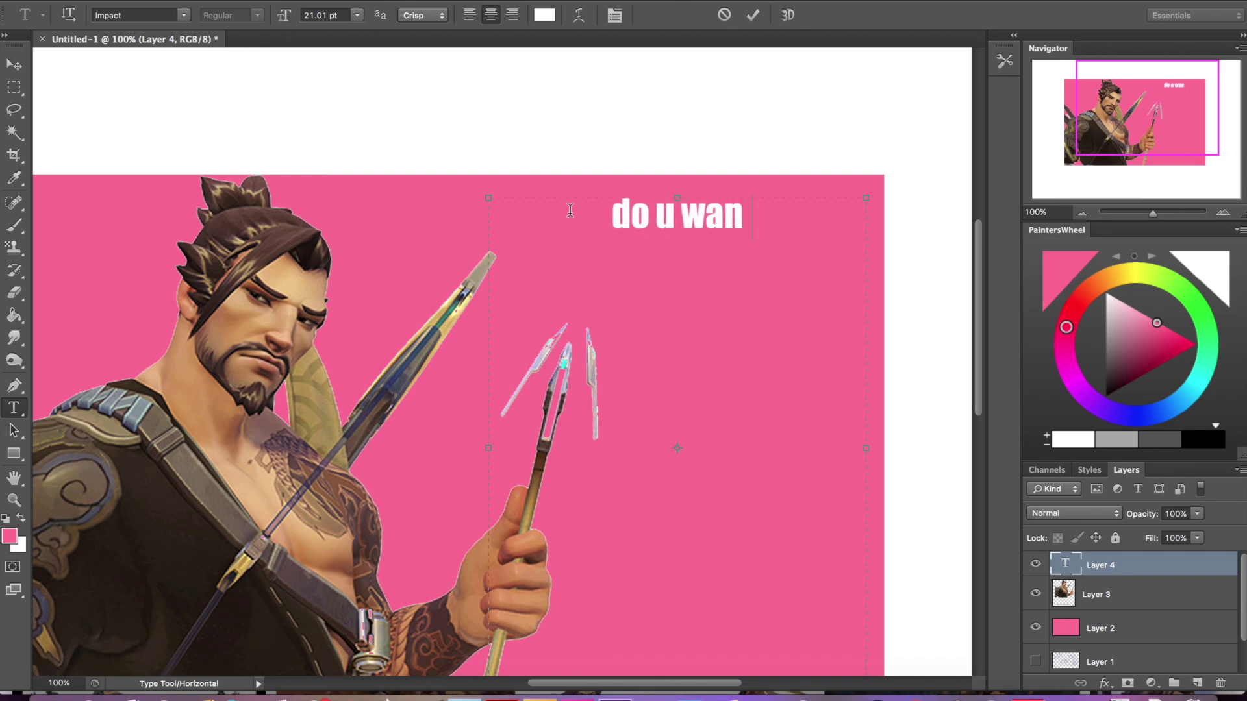
pyautogui.write('na be my shi-madarling')
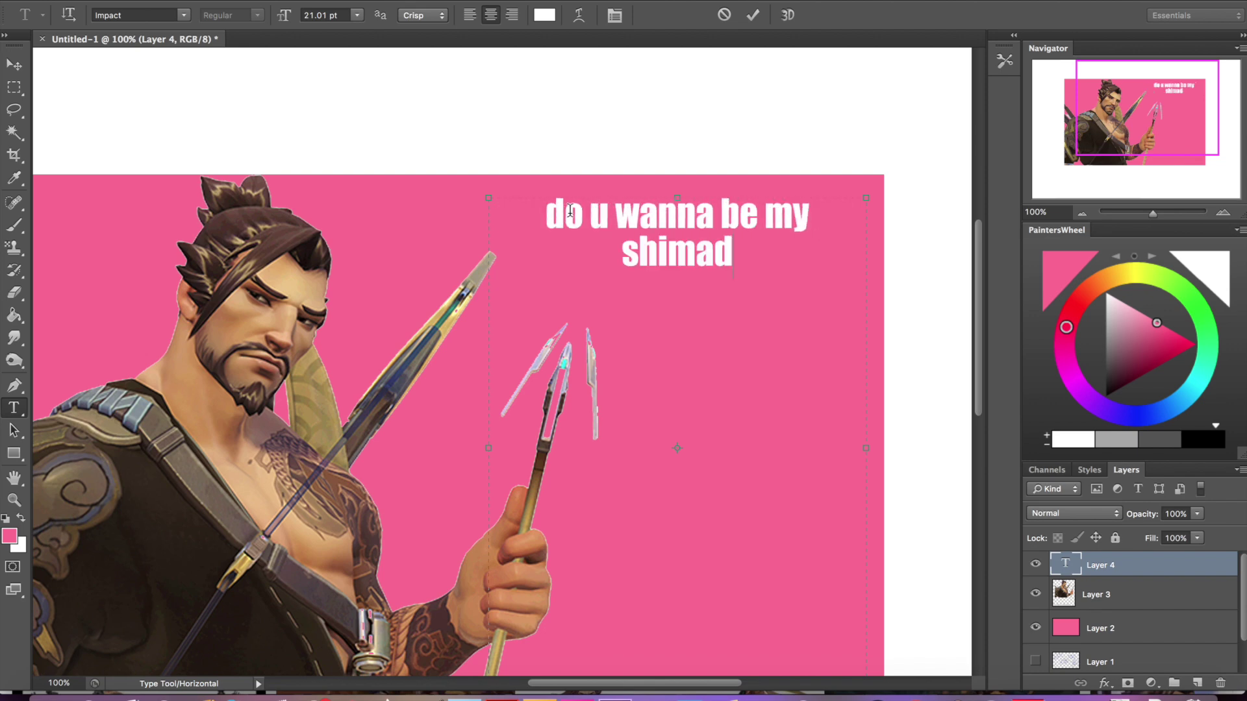
pyautogui.press('BackSpace')
pyautogui.write('ling?')
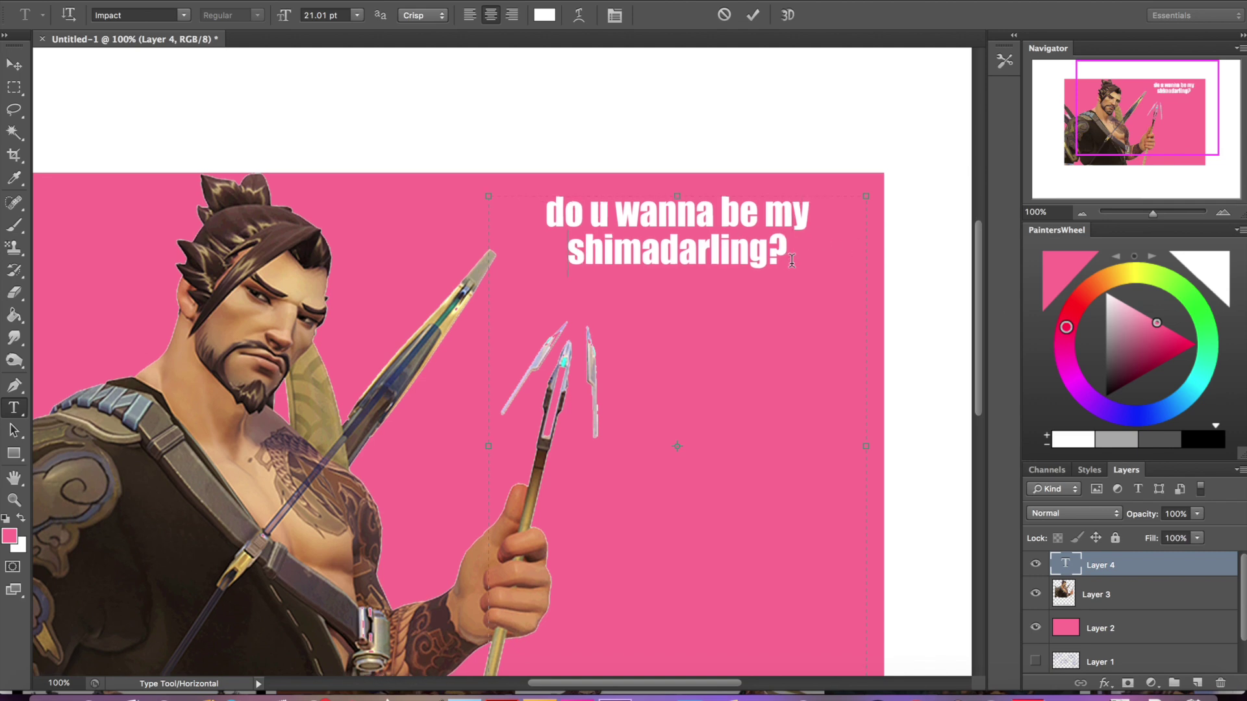
# Try replacing the card text with "with every date, comes honor. With honor, redemption"
pyautogui.hotkey('ctrl', 'a')
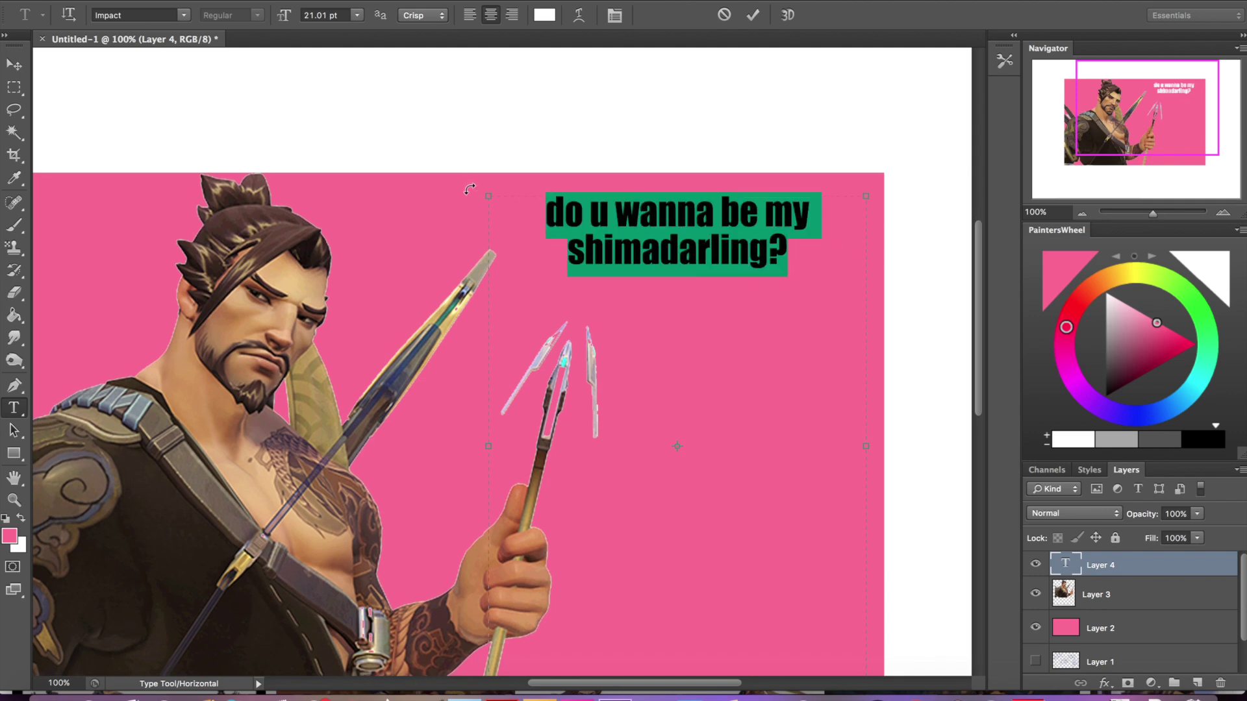
pyautogui.moveTo(1174, 76); pyautogui.dragTo(1173, 89)
pyautogui.write('with ')
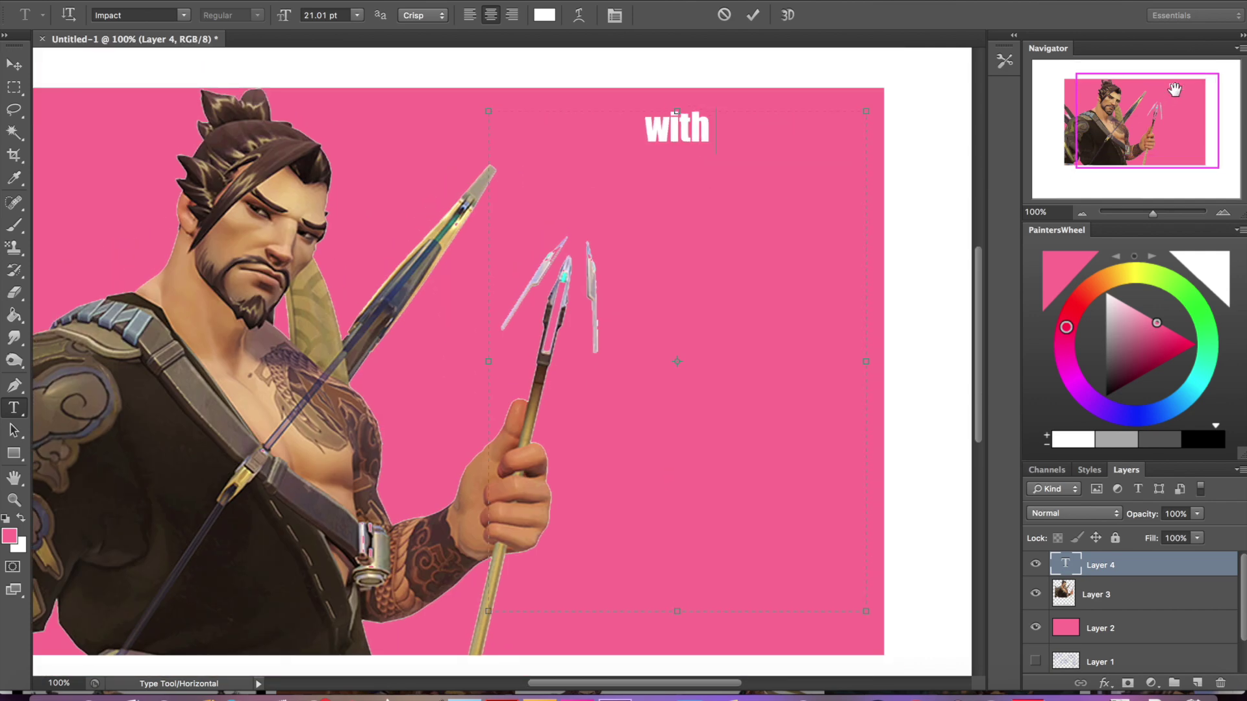
pyautogui.write('every date,')
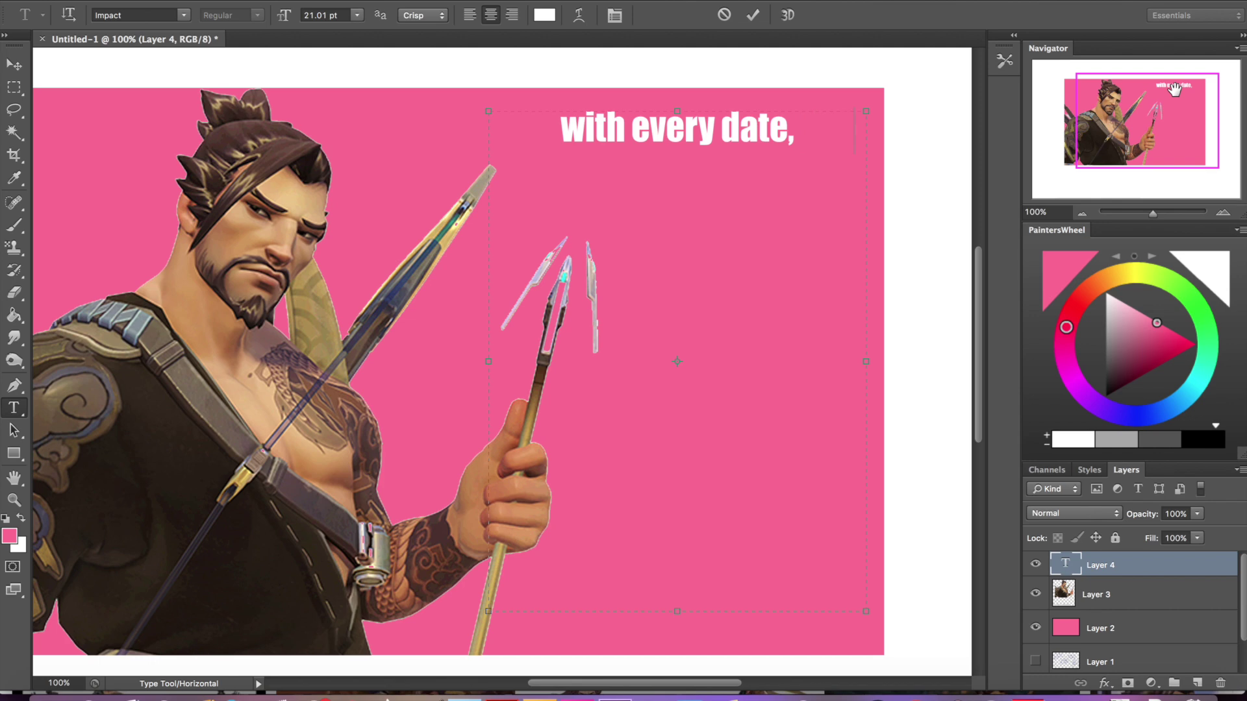
pyautogui.write(' comes honor. With honor')
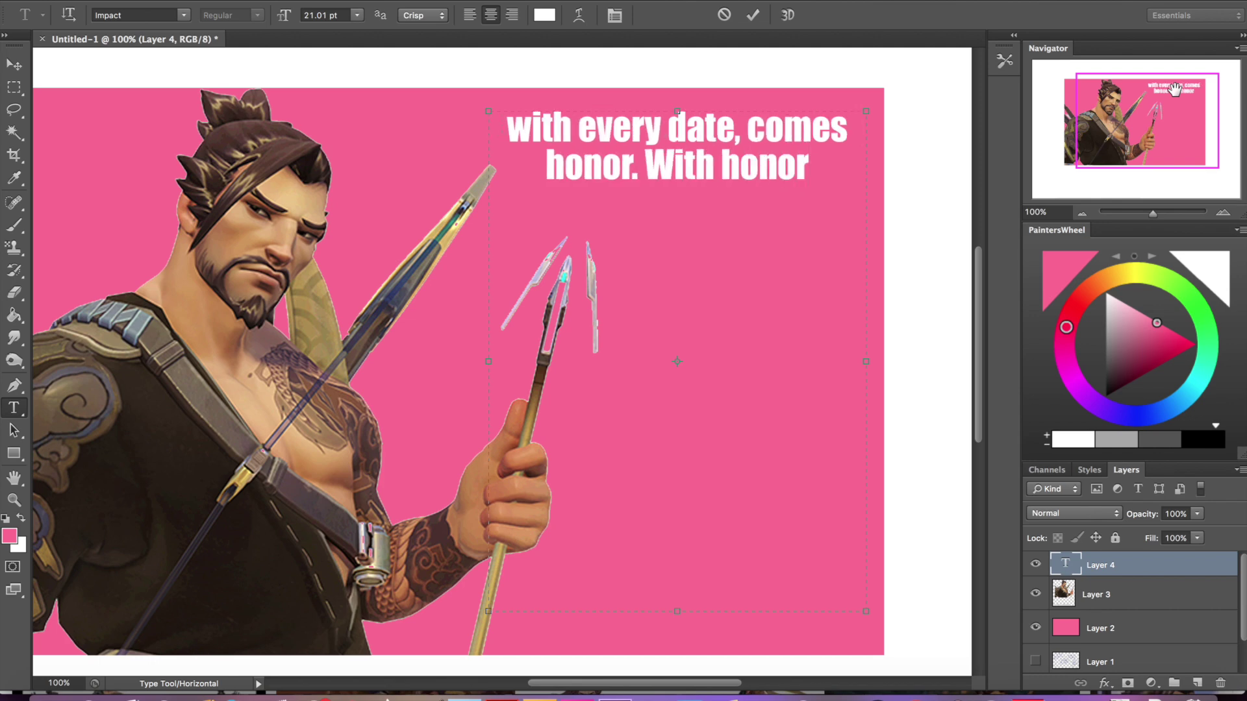
pyautogui.write(',')
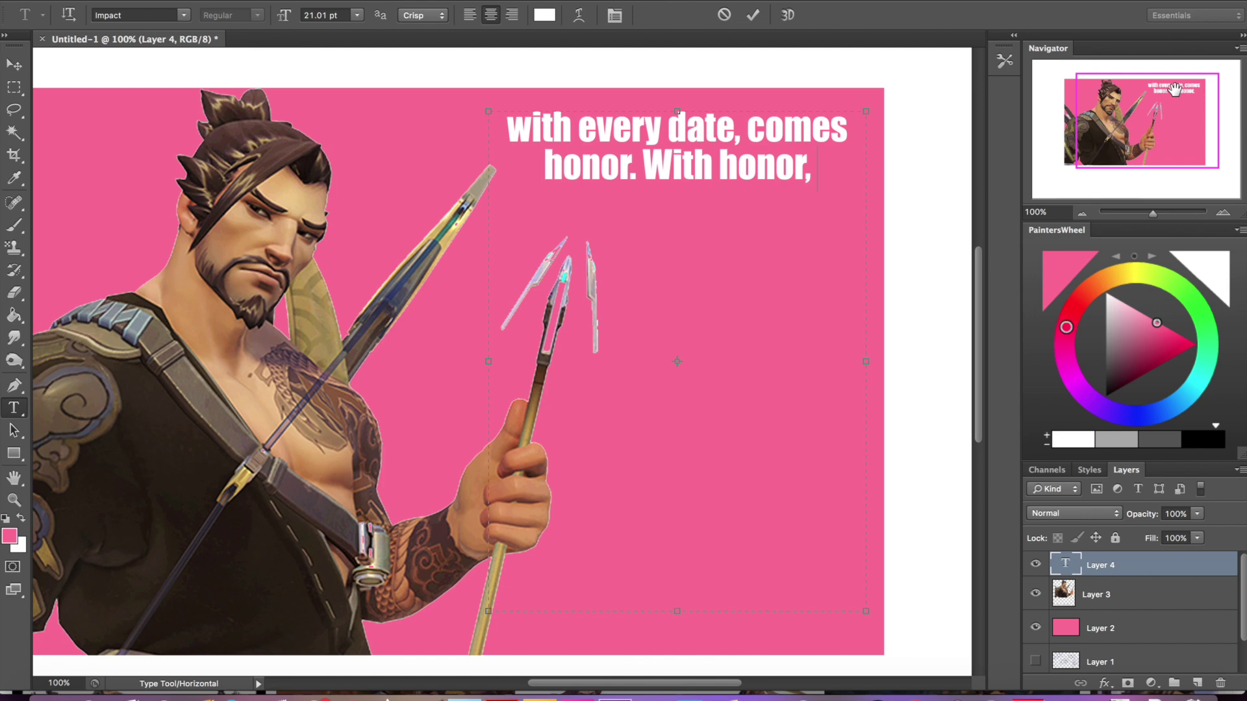
pyautogui.write(' redemption')
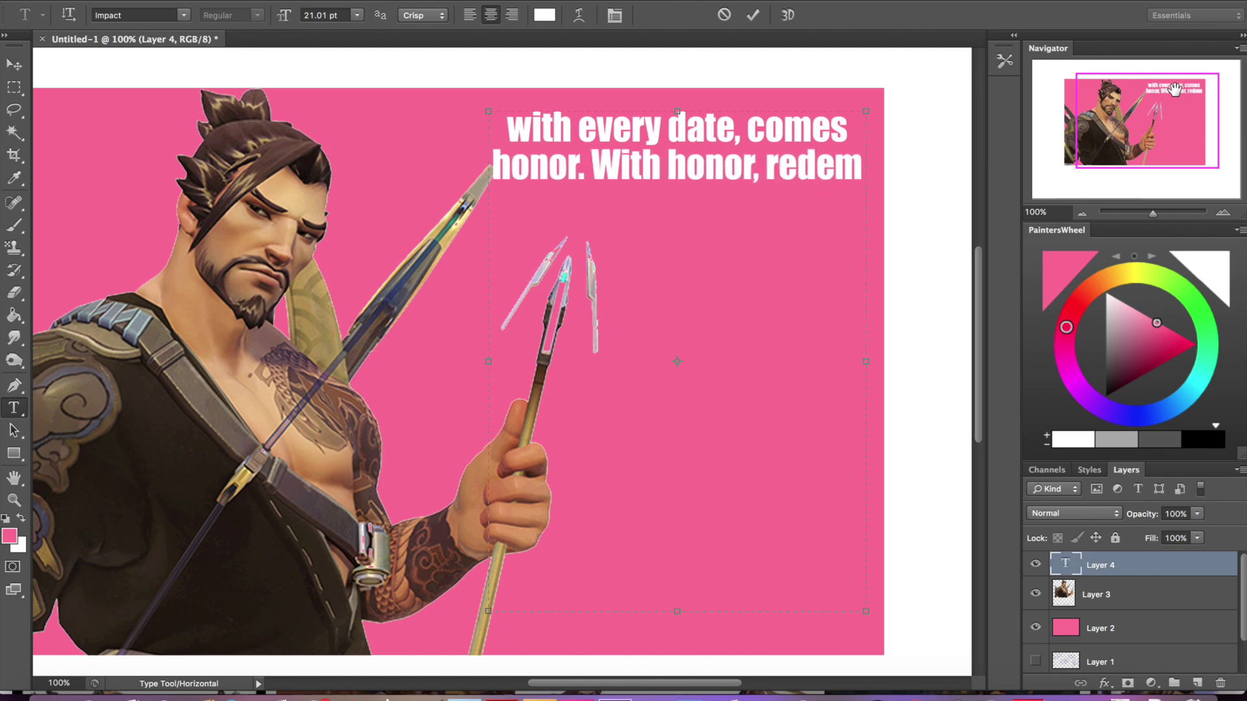
# Clear all the wording from the card's text box
pyautogui.press('BackSpace')
pyautogui.press('BackSpace')
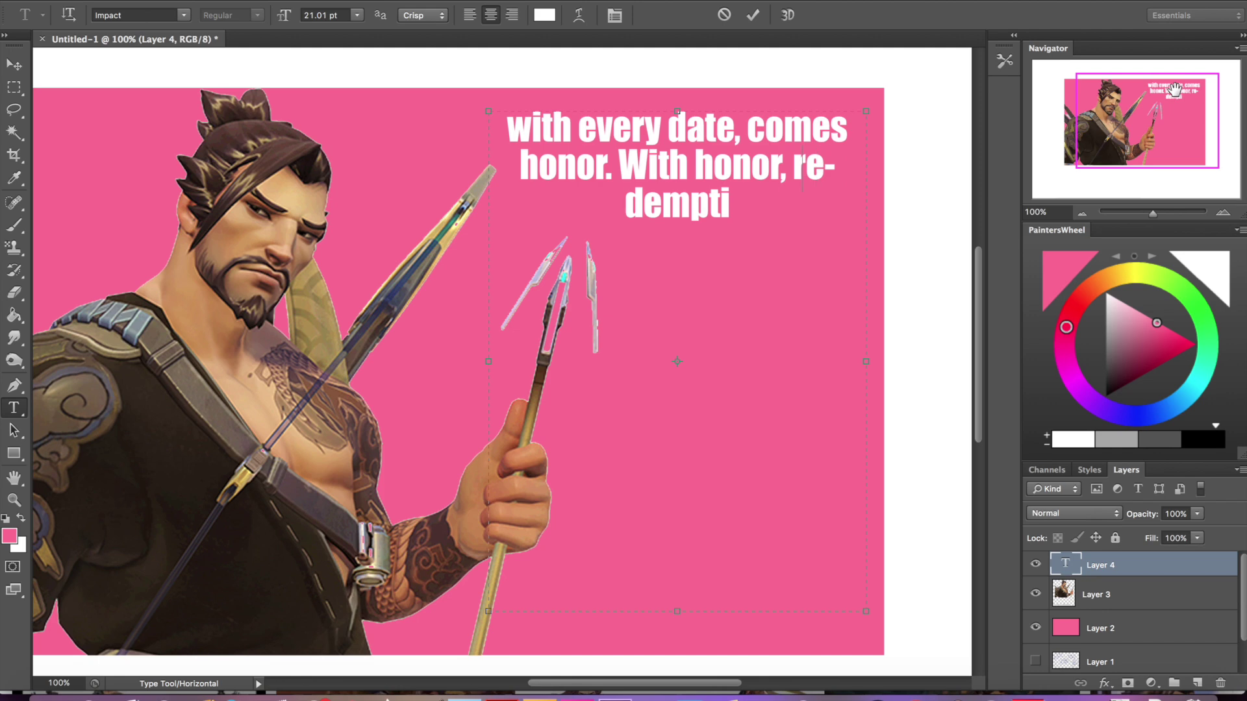
pyautogui.press('BackSpace')
pyautogui.press('BackSpace')
pyautogui.press('BackSpace')
pyautogui.press('BackSpace')
pyautogui.press('BackSpace')
pyautogui.press('BackSpace')
pyautogui.press('BackSpace')
pyautogui.press('BackSpace')
pyautogui.press('BackSpace')
pyautogui.press('BackSpace')
pyautogui.press('BackSpace')
pyautogui.press('BackSpace')
pyautogui.press('BackSpace')
pyautogui.press('BackSpace')
pyautogui.press('BackSpace')
pyautogui.press('BackSpace')
pyautogui.press('BackSpace')
pyautogui.press('BackSpace')
pyautogui.press('BackSpace')
pyautogui.press('BackSpace')
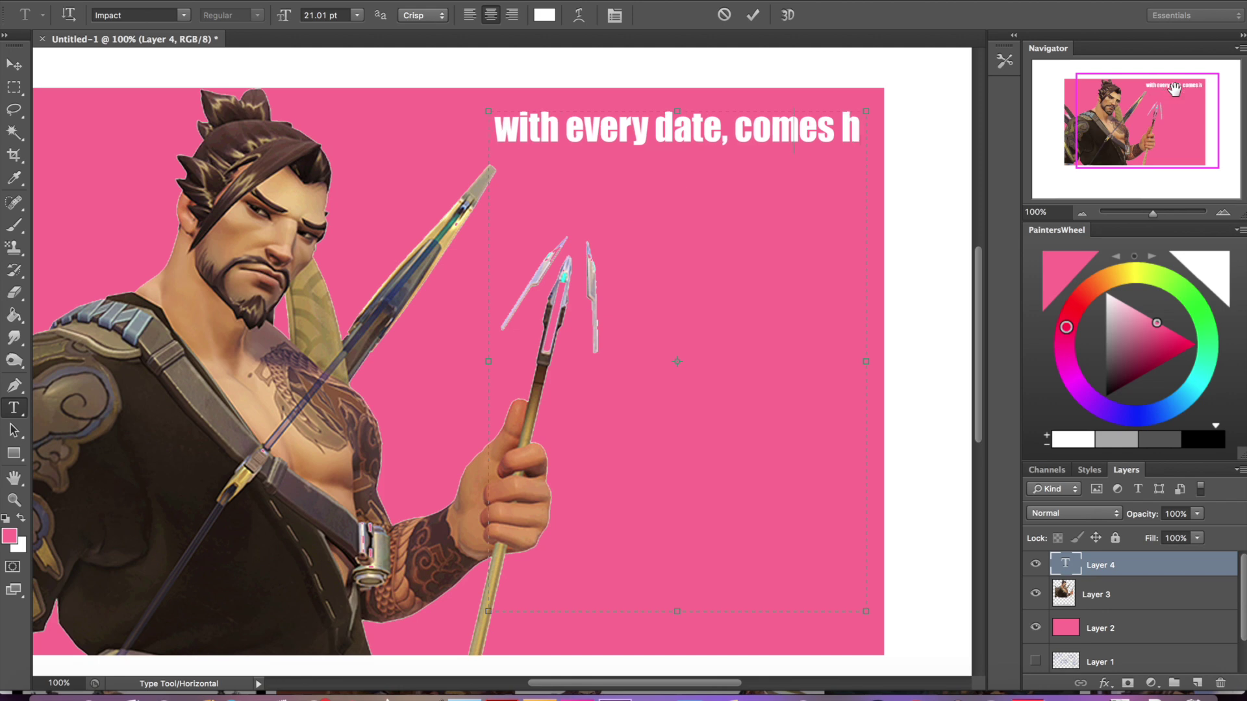
pyautogui.press('BackSpace')
pyautogui.press('BackSpace')
pyautogui.press('BackSpace')
pyautogui.press('BackSpace')
pyautogui.press('BackSpace')
pyautogui.press('BackSpace')
pyautogui.press('BackSpace')
pyautogui.press('BackSpace')
pyautogui.press('BackSpace')
pyautogui.press('BackSpace')
pyautogui.press('BackSpace')
pyautogui.press('BackSpace')
pyautogui.press('BackSpace')
pyautogui.press('BackSpace')
pyautogui.press('BackSpace')
pyautogui.press('BackSpace')
pyautogui.press('BackSpace')
pyautogui.press('BackSpace')
pyautogui.press('BackSpace')
pyautogui.press('BackSpace')
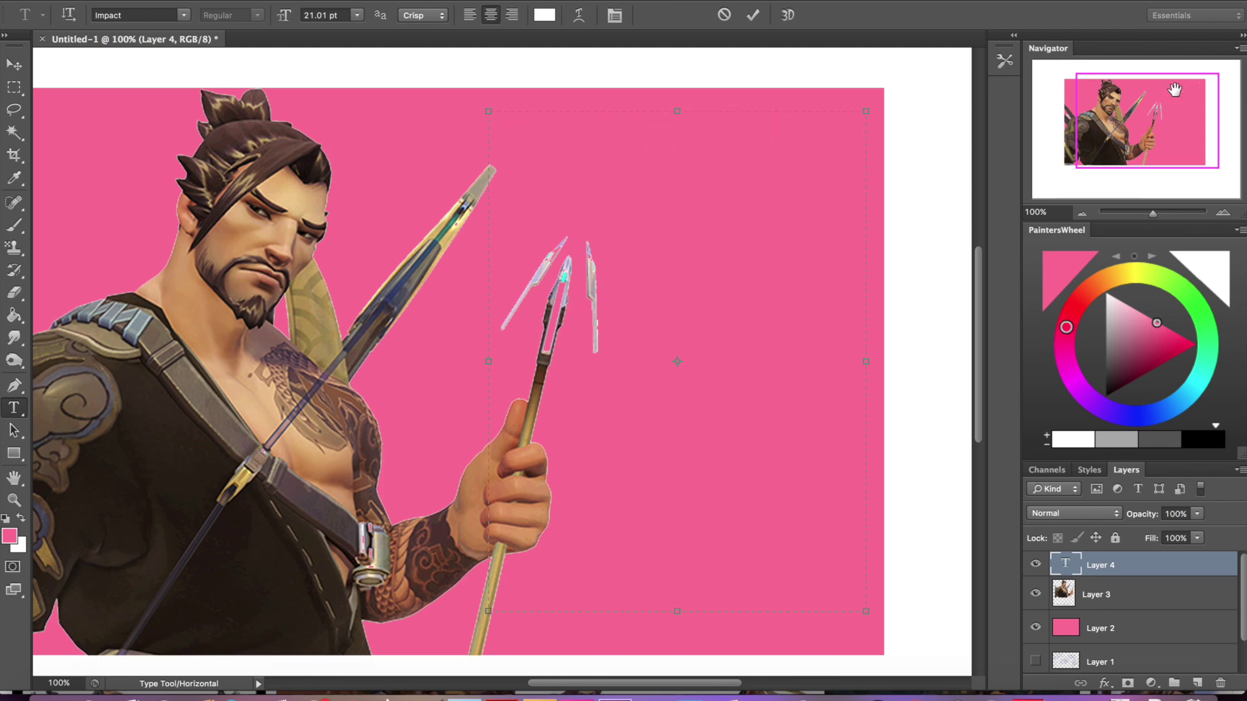
# Write "ryu ga wago out with me" as the card text, without a closing period
pyautogui.write('ryu')
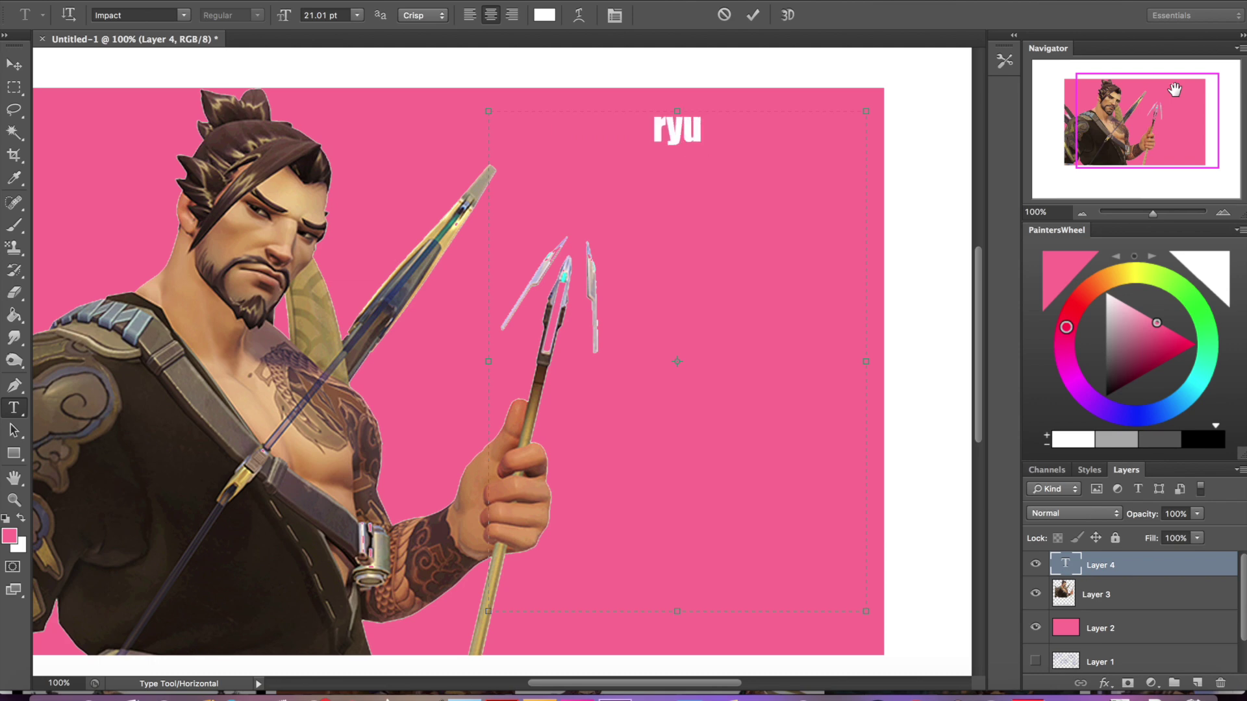
pyautogui.write(' ga waga')
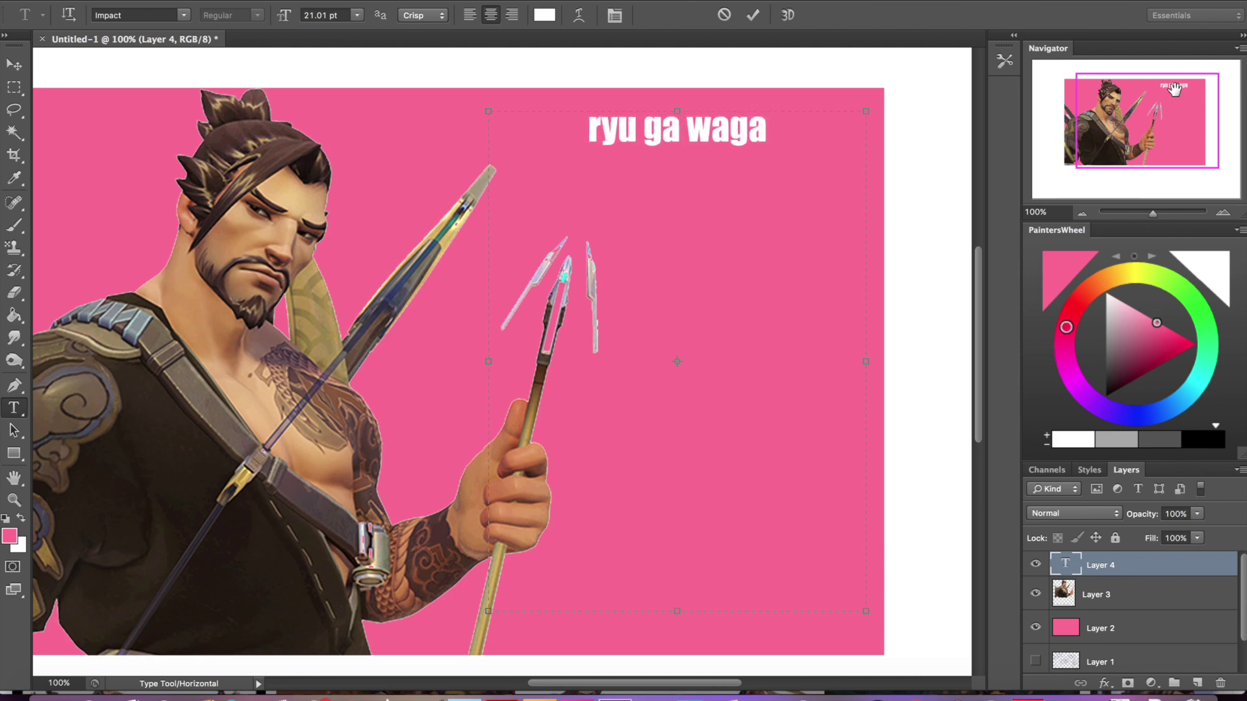
pyautogui.press('BackSpace')
pyautogui.write('o out with me.')
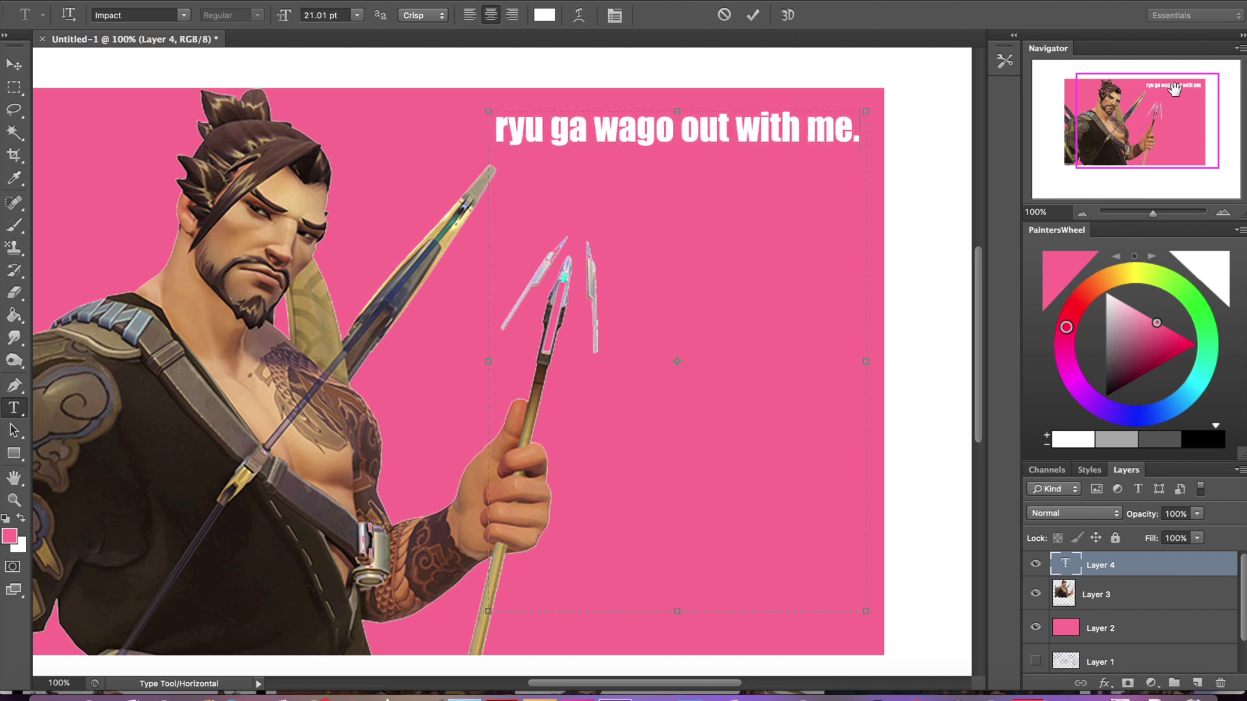
pyautogui.press('BackSpace')
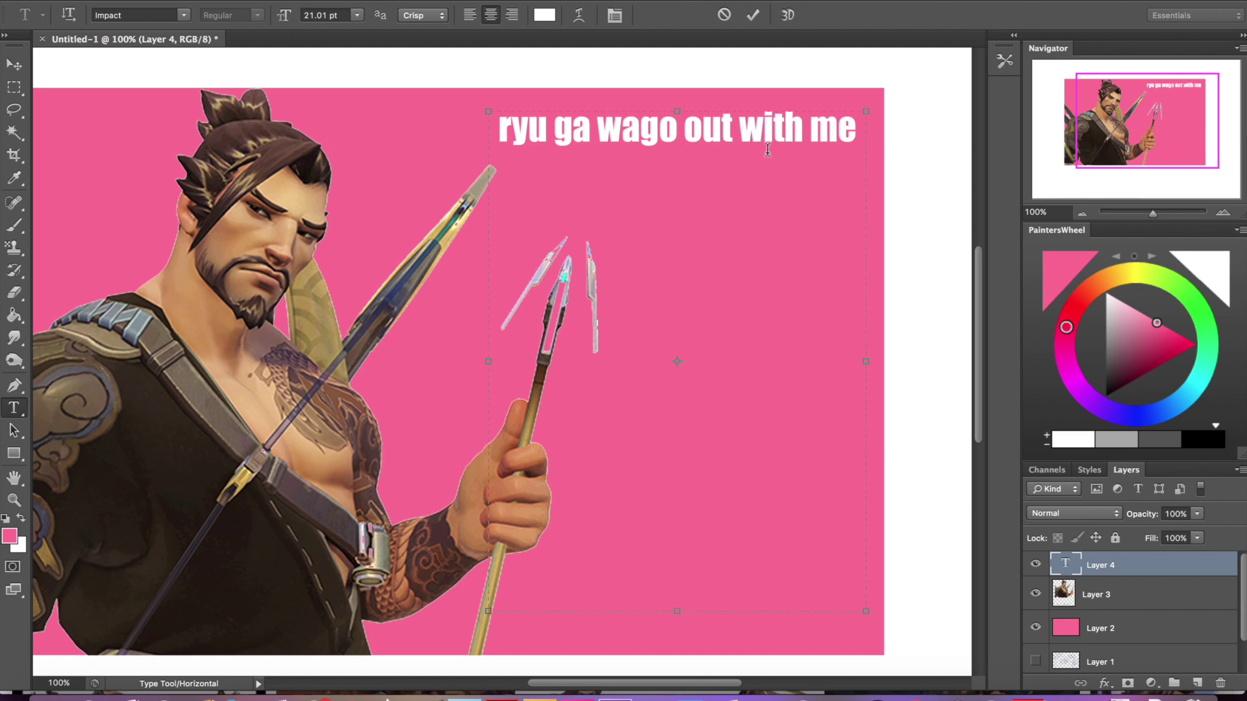
# Try changing "wago" to "waga te" in the caption, and put "wago" back
pyautogui.press('BackSpace')
pyautogui.press('BackSpace')
pyautogui.write('a te')
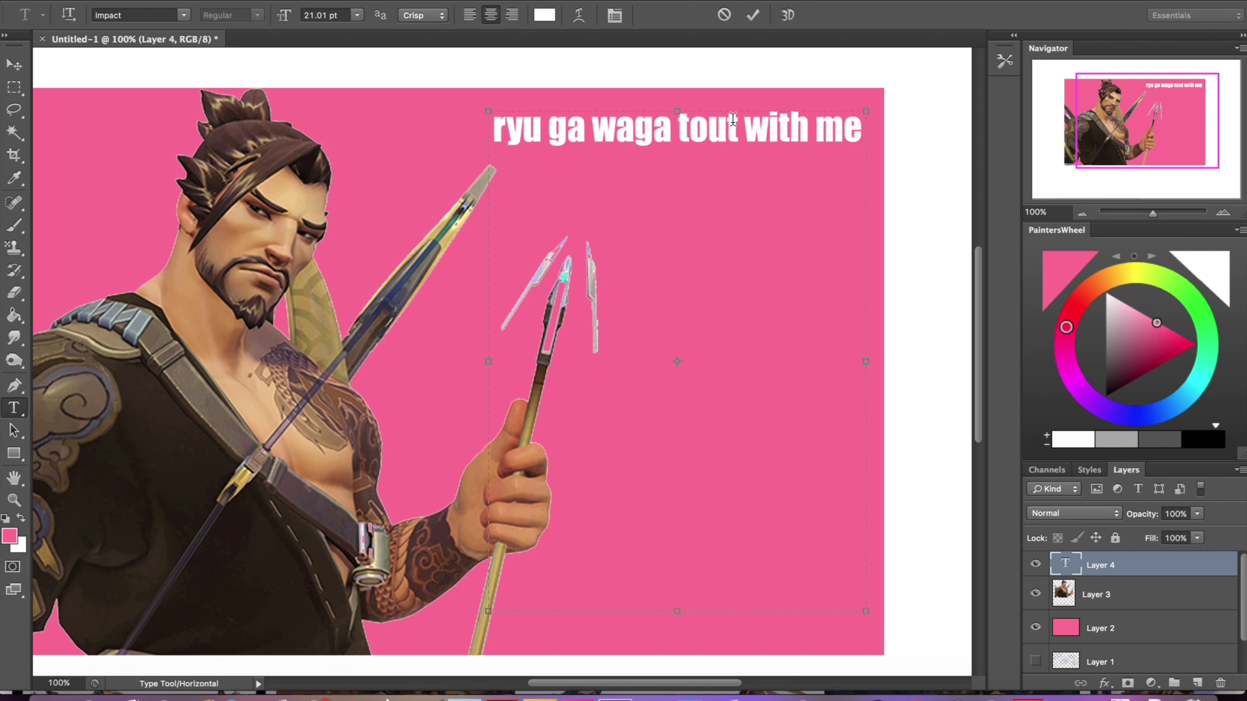
pyautogui.press('BackSpace')
pyautogui.press('BackSpace')
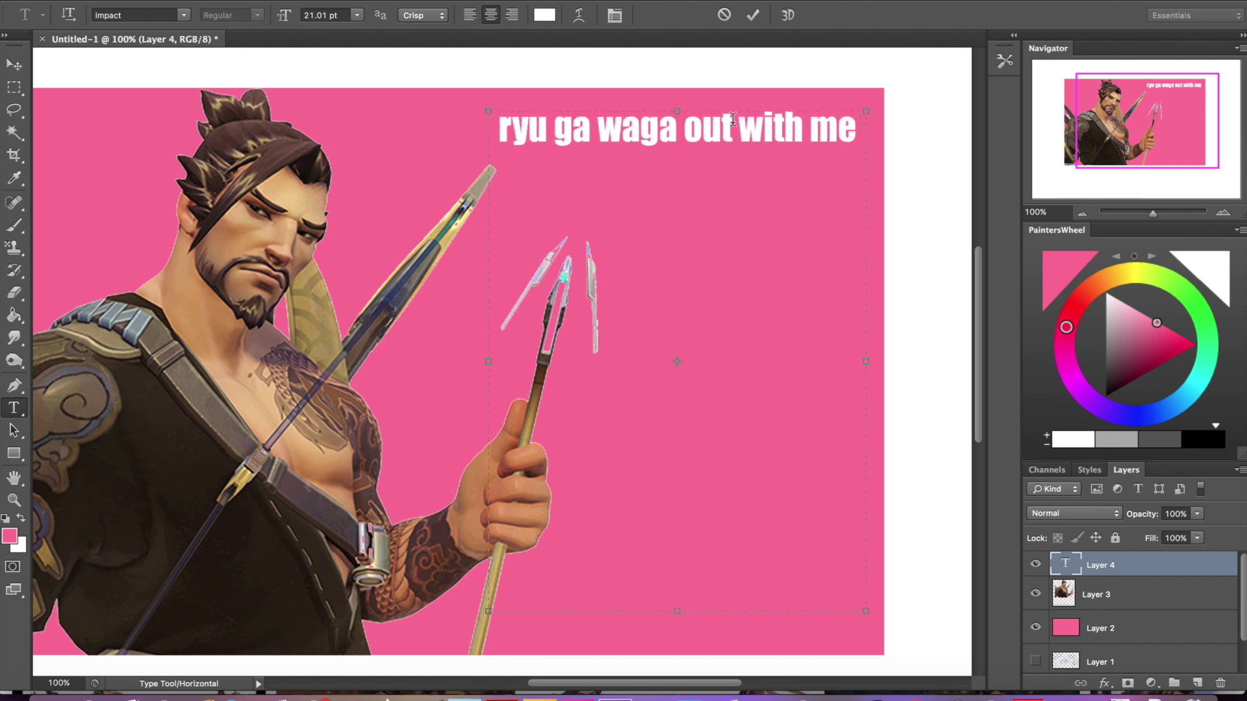
pyautogui.press('BackSpace')
pyautogui.press('BackSpace')
pyautogui.write('o ')
# Add "plz" on a line below the caption and set all the text to 27.01 pt with 34.01 pt leading
pyautogui.write(' plz')
pyautogui.hotkey('ctrl', 'a')
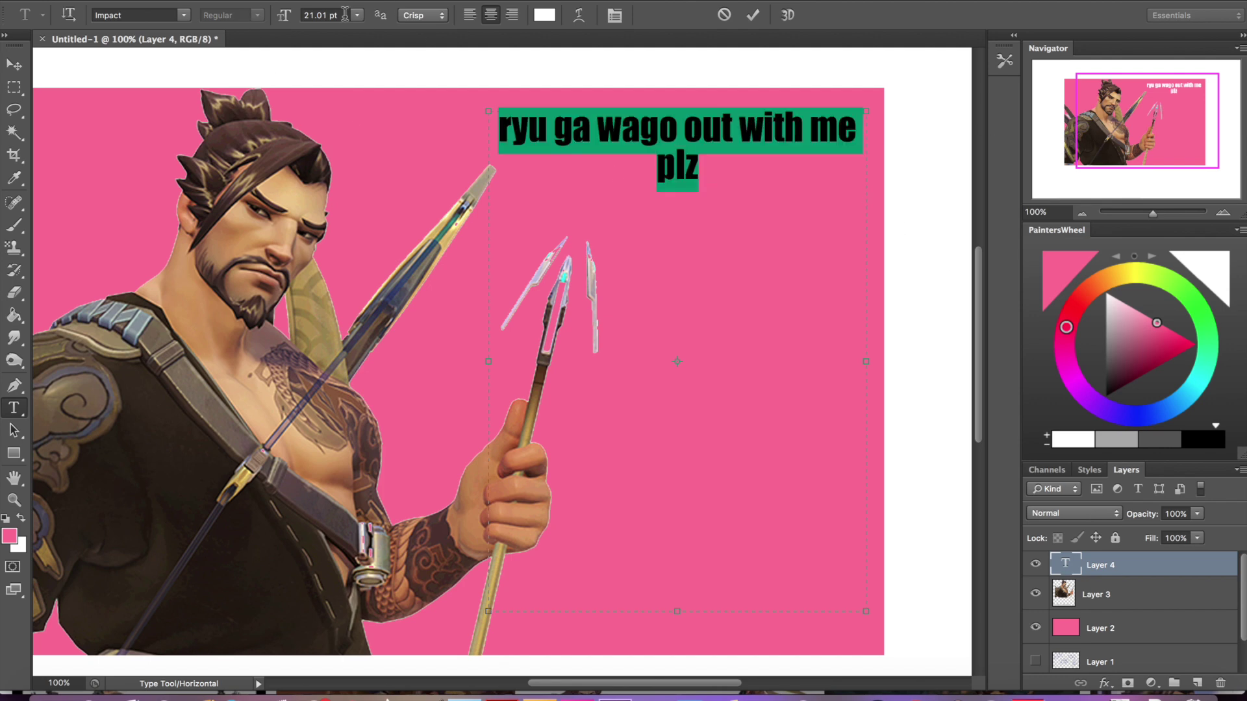
pyautogui.moveTo(289, 18); pyautogui.dragTo(318, 19)
pyautogui.click(614, 15)
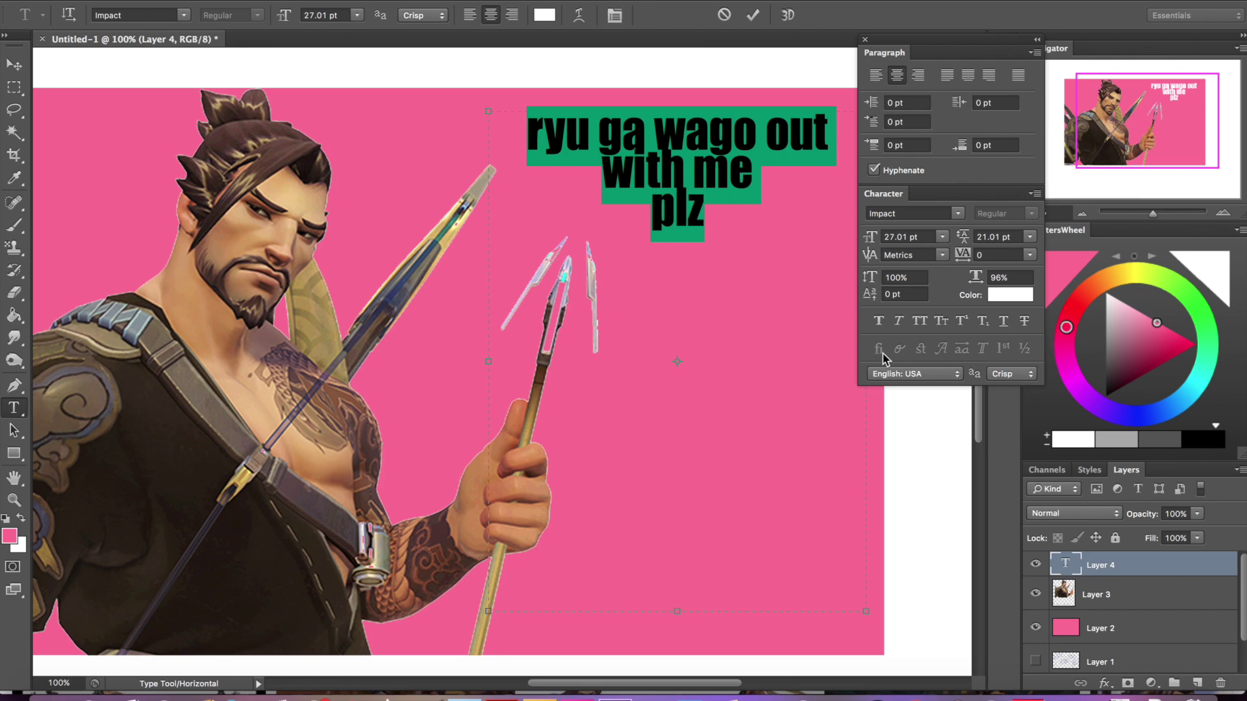
pyautogui.moveTo(962, 239); pyautogui.dragTo(981, 239)
pyautogui.click(739, 239)
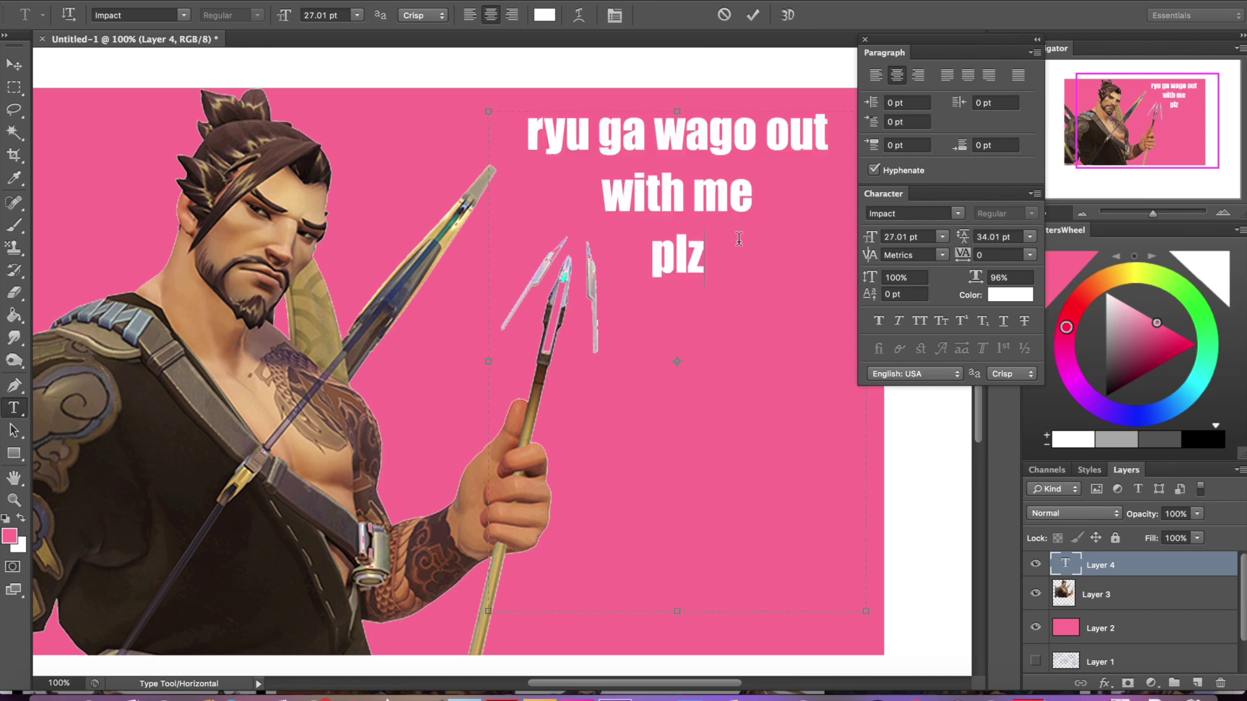
# Replace "plz" on the caption's last line with ";3"
pyautogui.moveTo(705, 256); pyautogui.dragTo(645, 253)
pyautogui.write(';')
pyautogui.write('#')
pyautogui.press('BackSpace')
pyautogui.write('3')
# Change the font of the whole caption to Khmer MN
pyautogui.moveTo(736, 266); pyautogui.dragTo(364, 24)
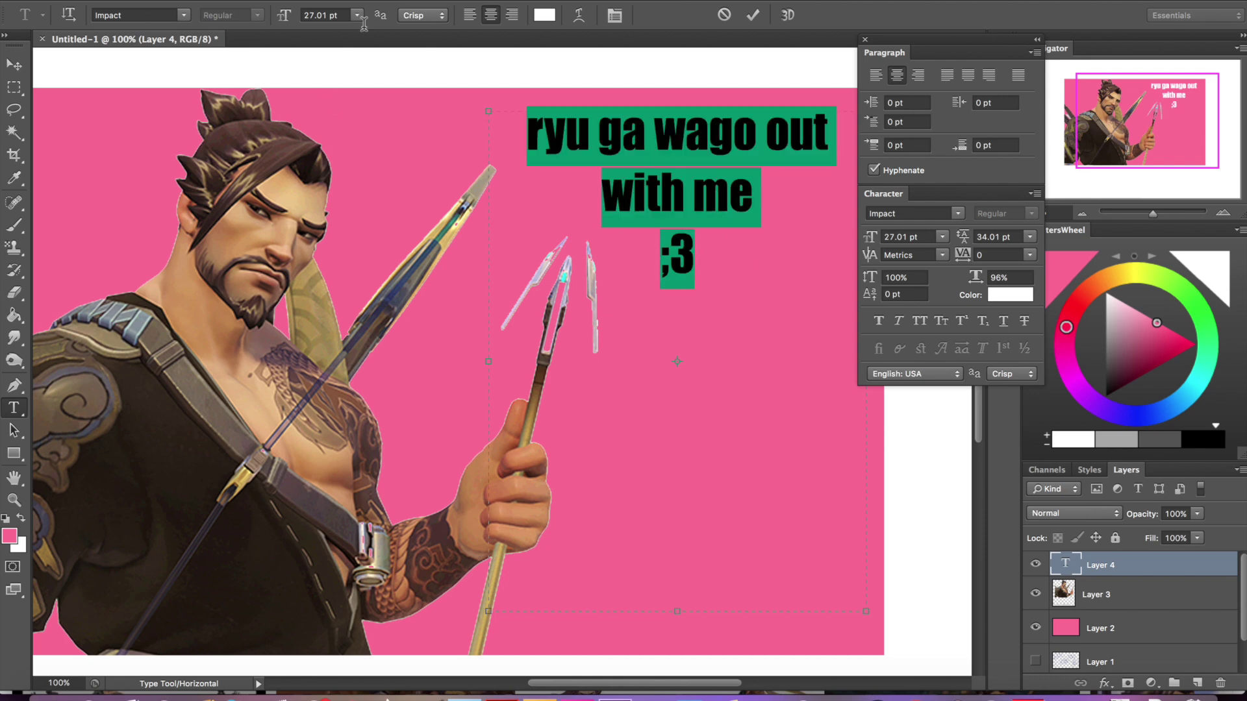
pyautogui.click(184, 15)
pyautogui.click(267, 171)
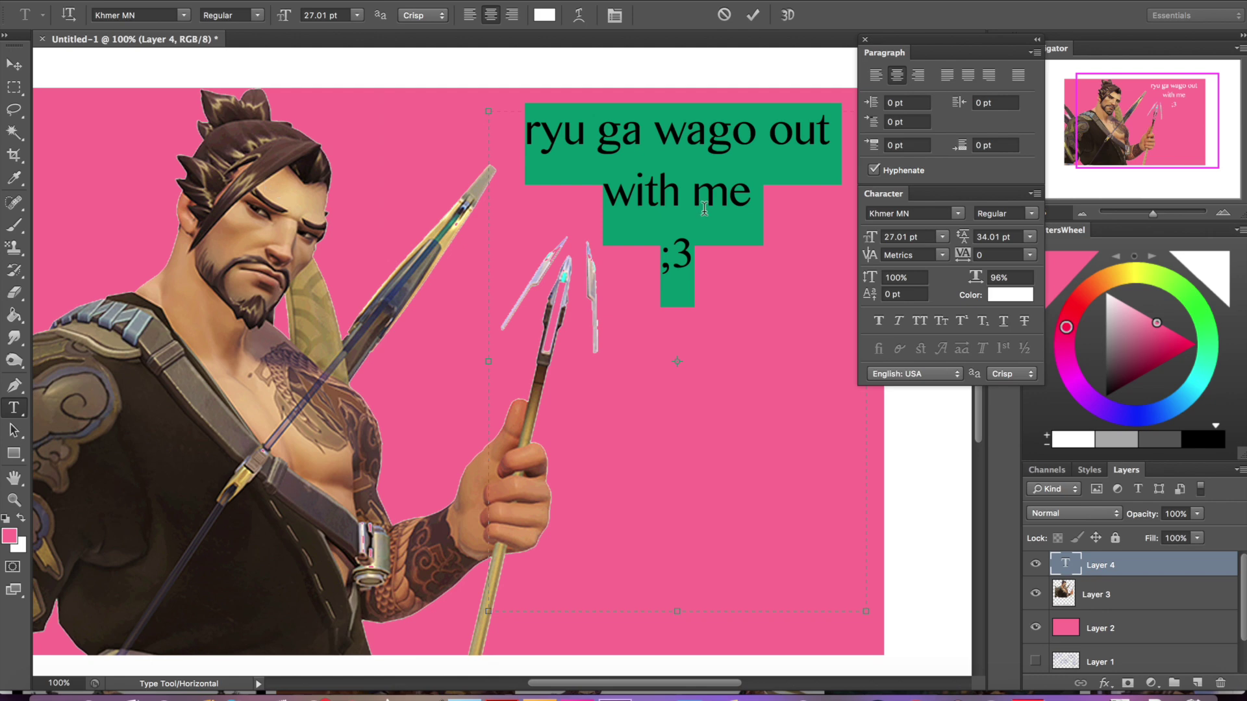
pyautogui.click(758, 267)
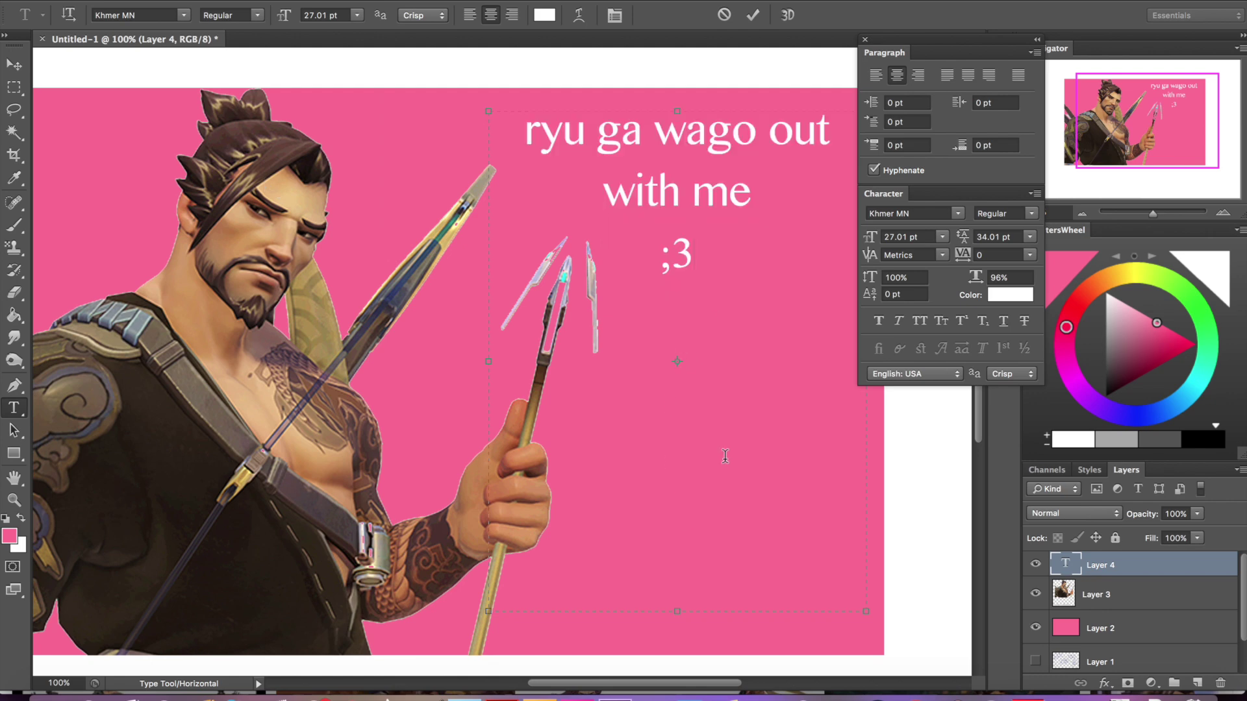
# Add "from:" and "to:" on separate lines well below the caption and left-align both lines
pyautogui.write('from:')
pyautogui.press('Return')
pyautogui.write('to:')
pyautogui.hotkey('shift', 'Home')
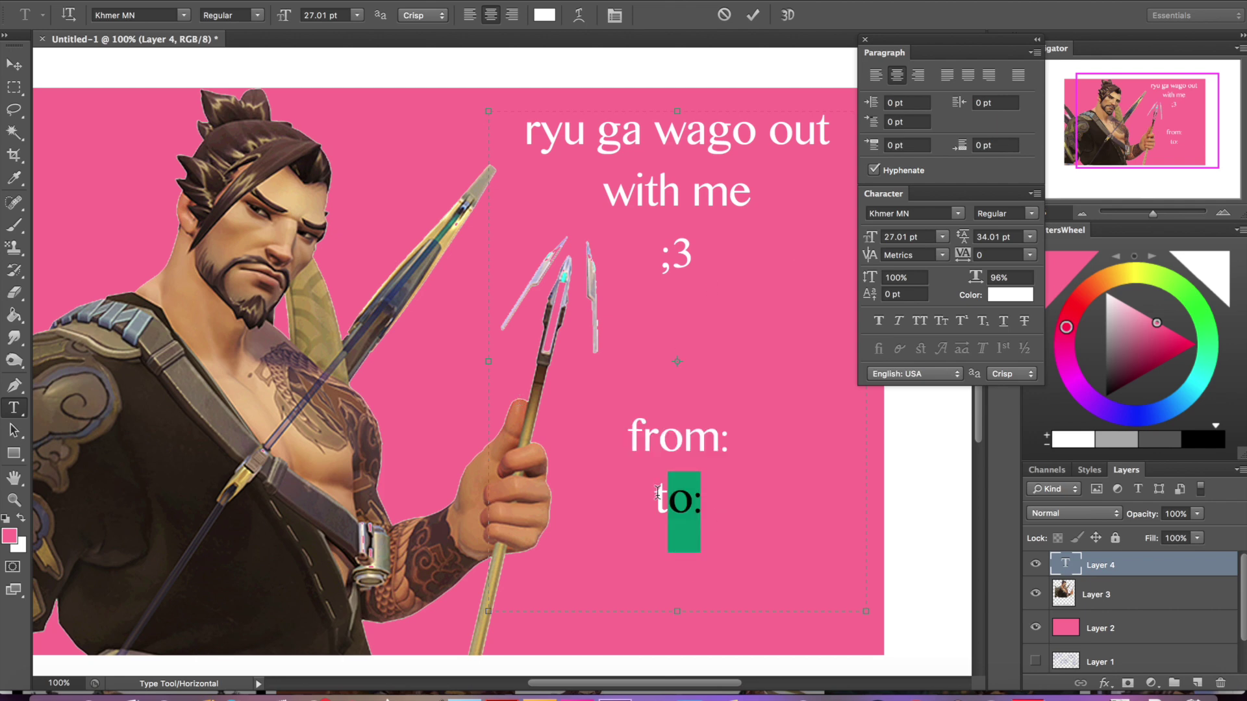
pyautogui.click(468, 15)
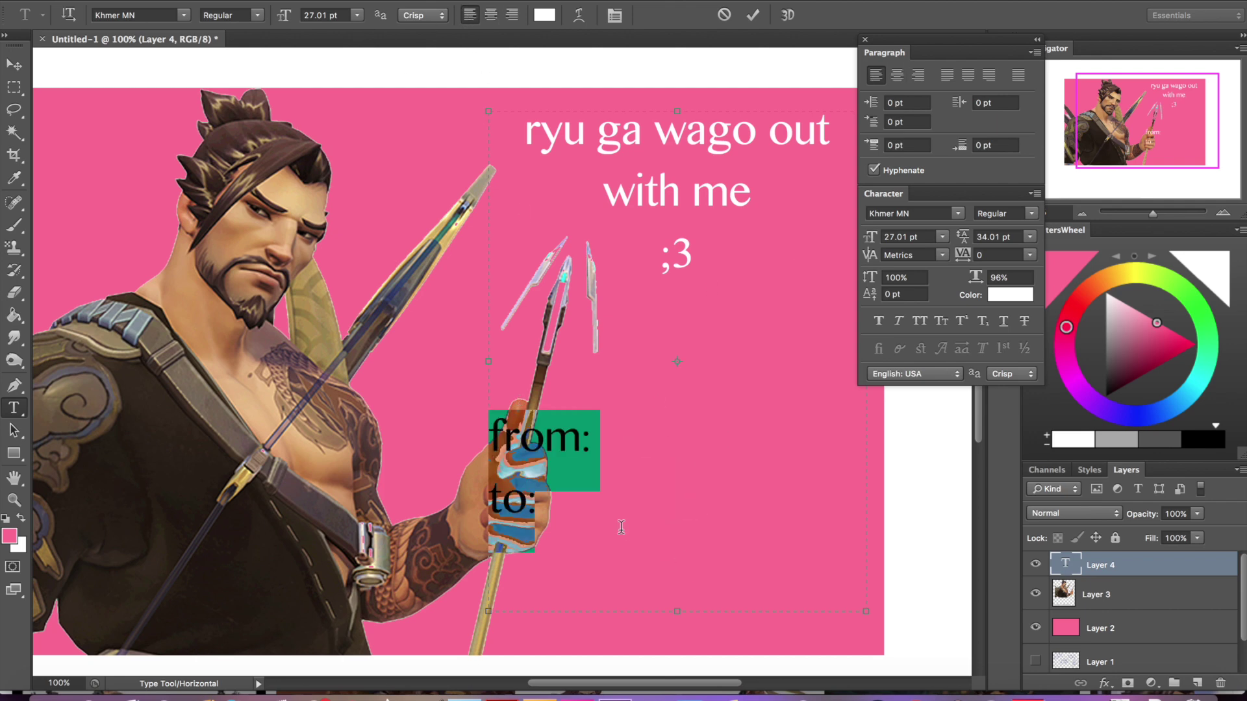
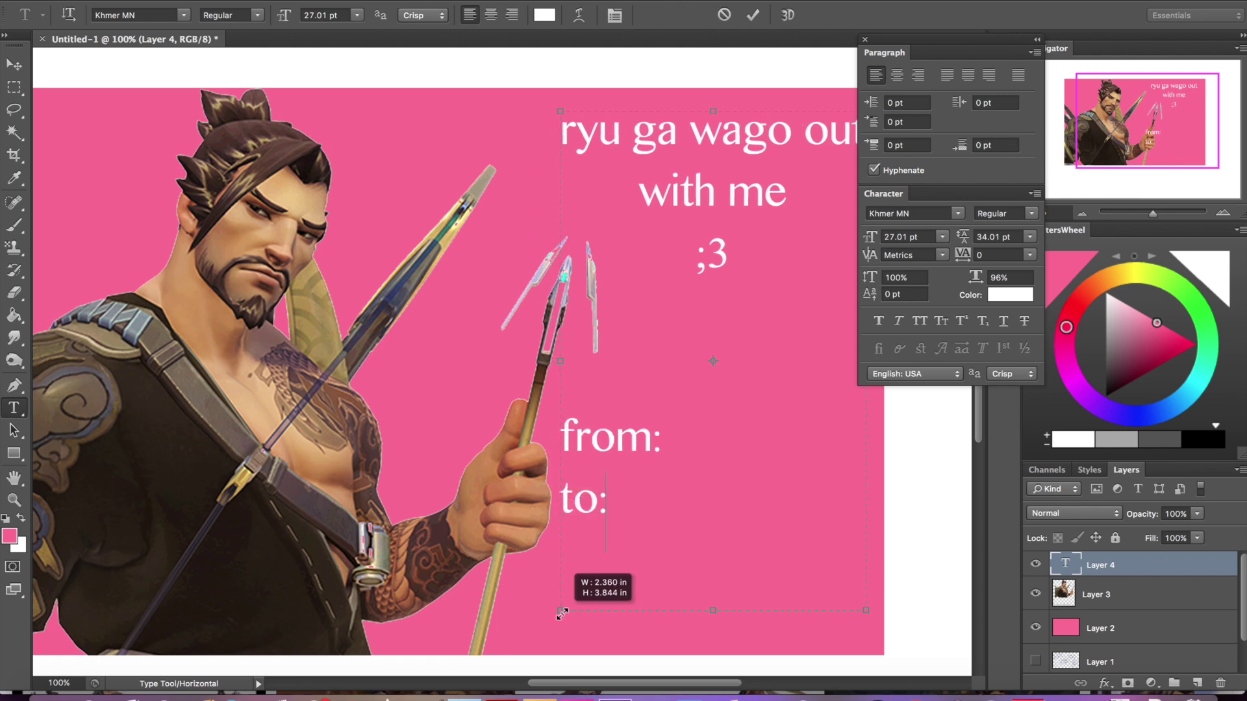
# Narrow the text box to about 2.4 in wide, clear of the hand, and move it slightly down
pyautogui.scroll(-1, 740, 643)
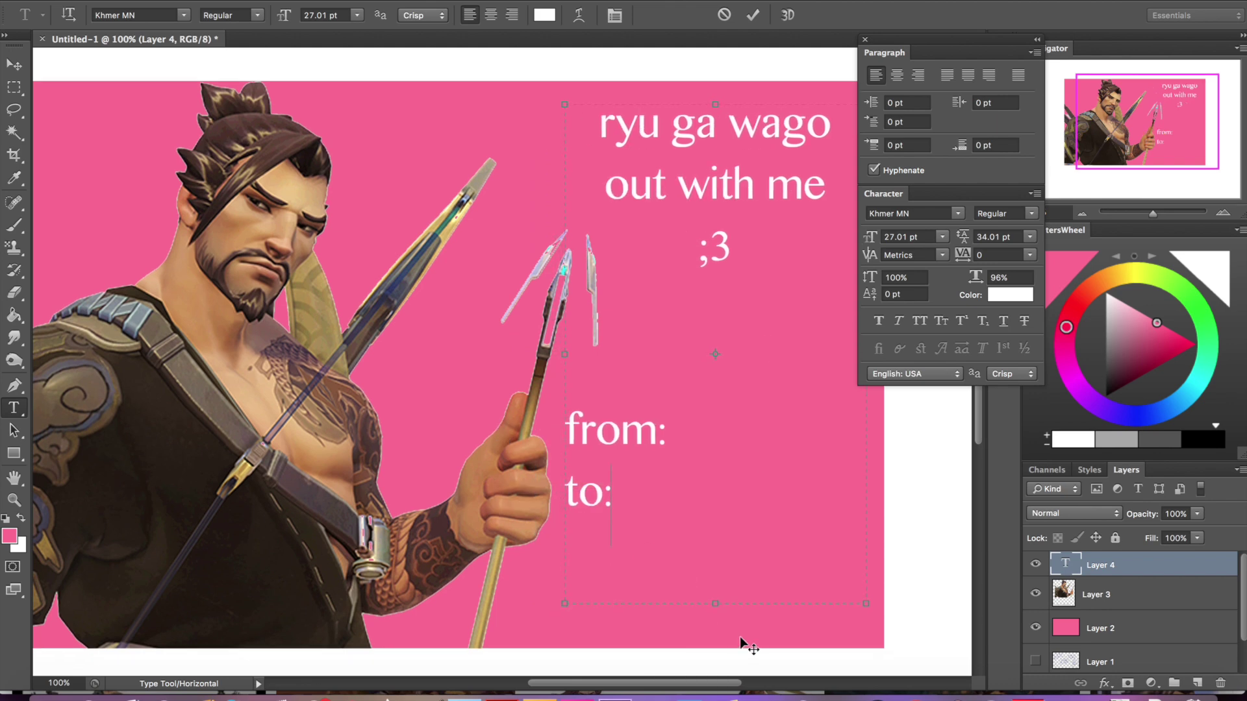
pyautogui.moveTo(744, 636); pyautogui.dragTo(744, 656)
pyautogui.click(1112, 572)
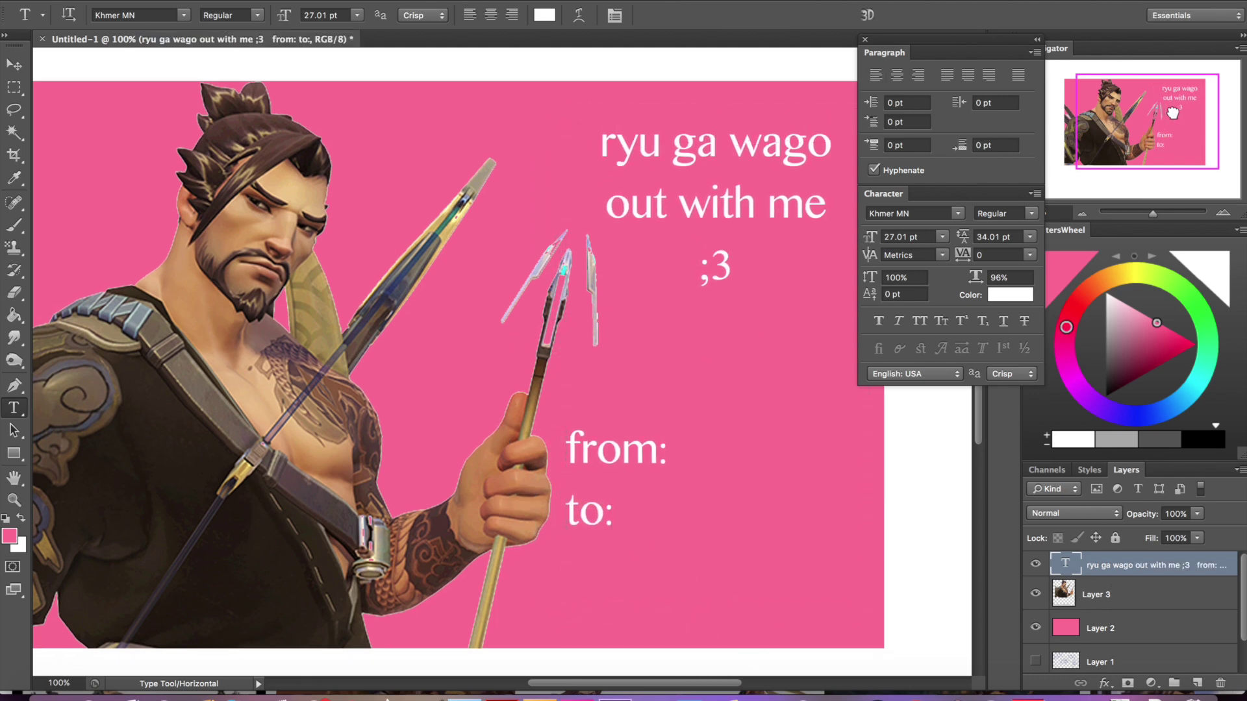
# Create a new empty layer between the Hanzo layer and the text layer
pyautogui.moveTo(1171, 112); pyautogui.dragTo(1176, 108)
pyautogui.moveTo(1155, 216); pyautogui.dragTo(1156, 219)
pyautogui.moveTo(1128, 105); pyautogui.dragTo(1108, 104)
pyautogui.click(1123, 588)
pyautogui.click(1196, 682)
# Paint white outlined hearts of varying sizes on both sides of Hanzo's head with the 19 px brush
pyautogui.moveTo(1121, 306); pyautogui.dragTo(1054, 271)
pyautogui.click(1053, 270)
pyautogui.press('b')
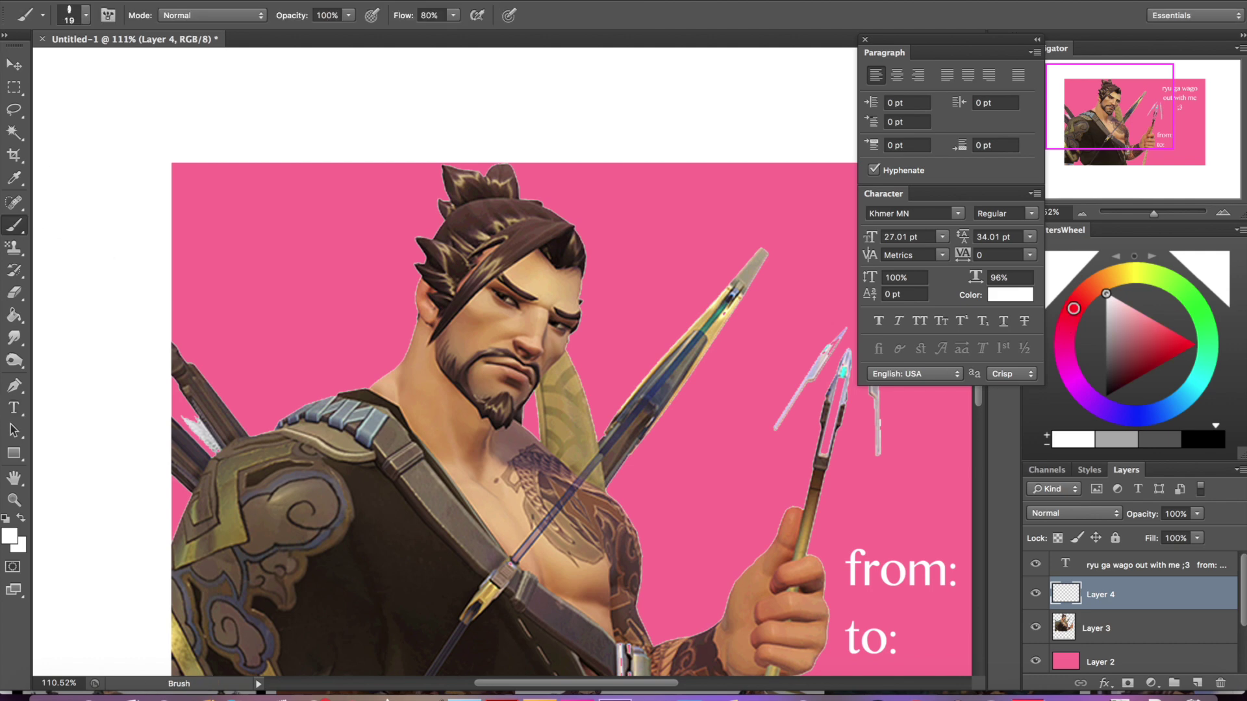
pyautogui.moveTo(378, 338); pyautogui.dragTo(386, 348)
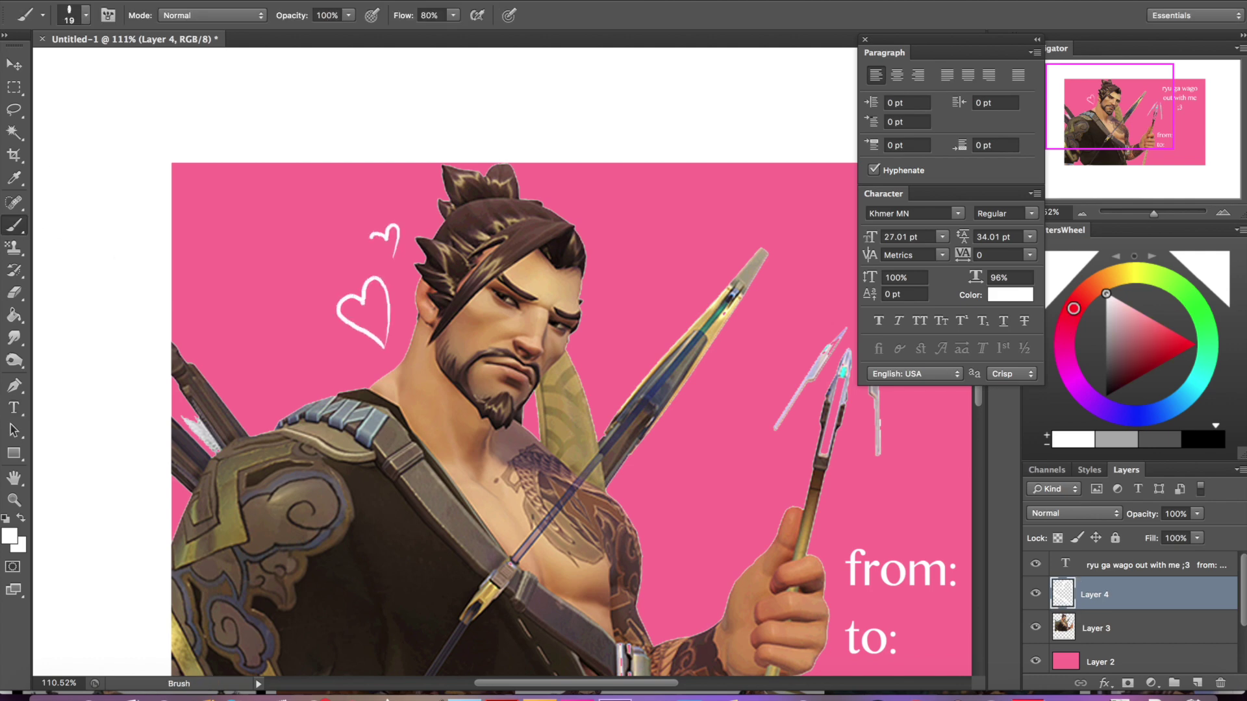
pyautogui.moveTo(597, 281); pyautogui.dragTo(600, 295)
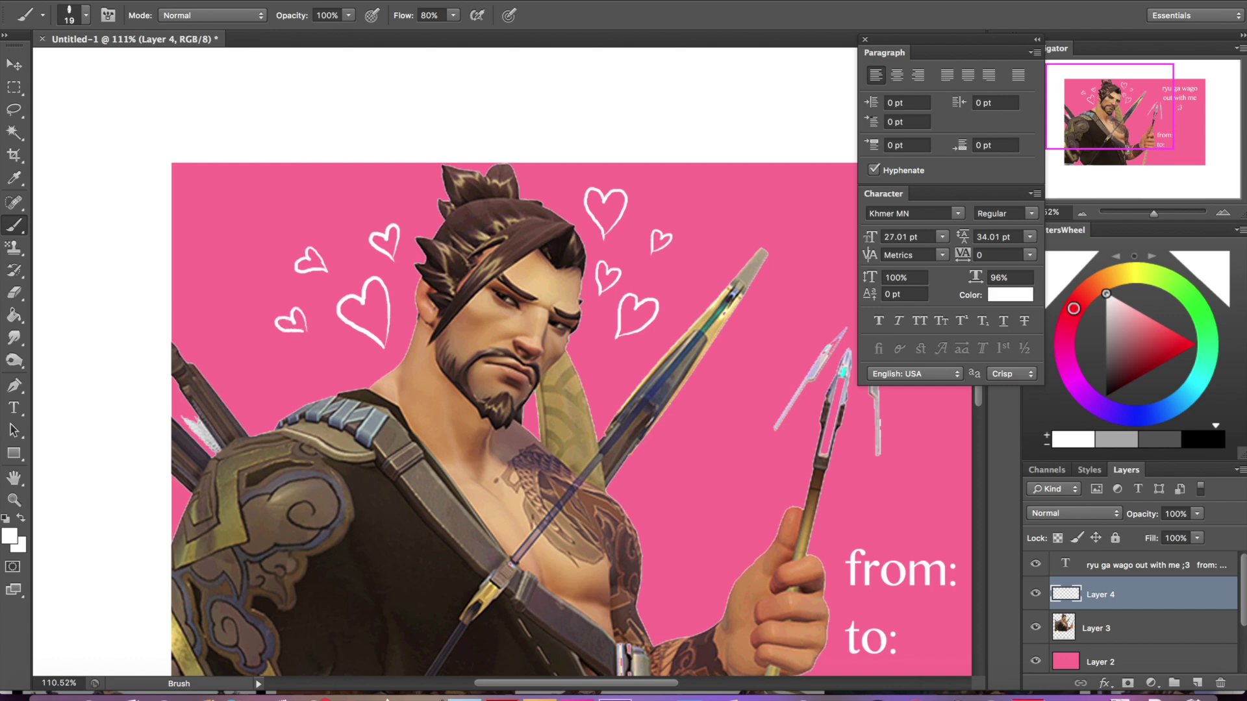
# Set the painting colour to a soft pink and choose a 73 px round brush with 0% hardness
pyautogui.moveTo(1153, 217); pyautogui.dragTo(1164, 214)
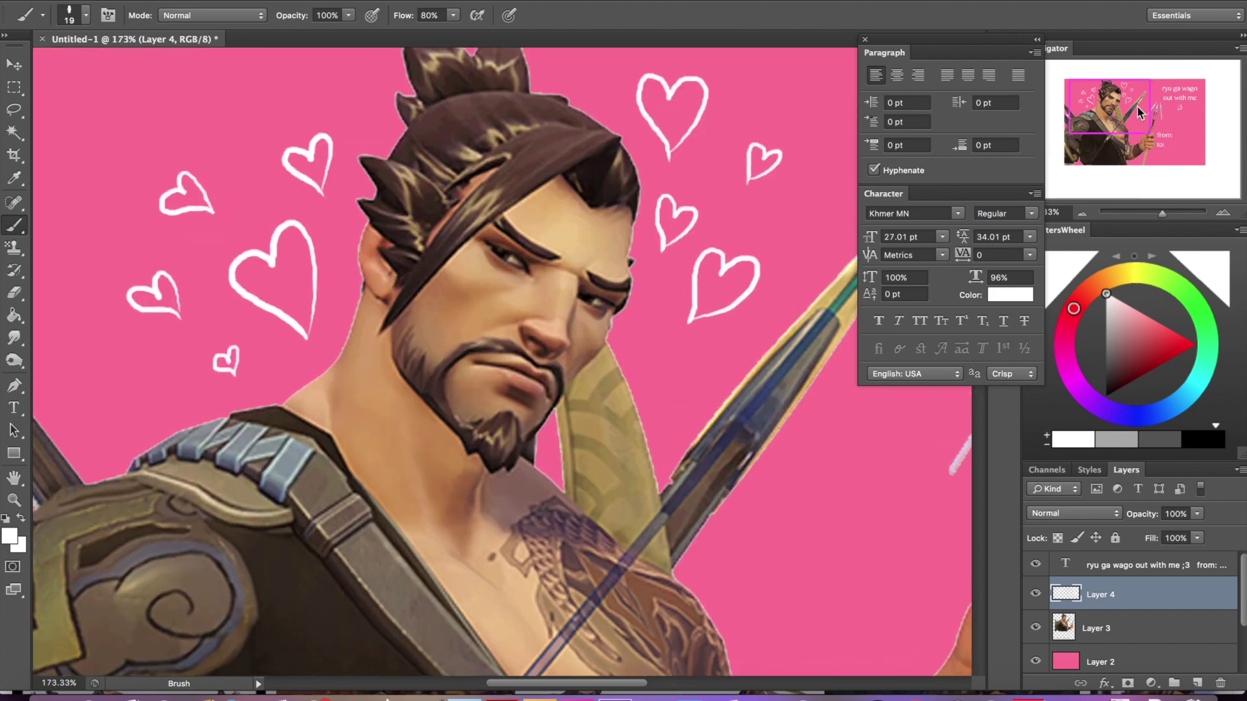
pyautogui.click(1145, 320)
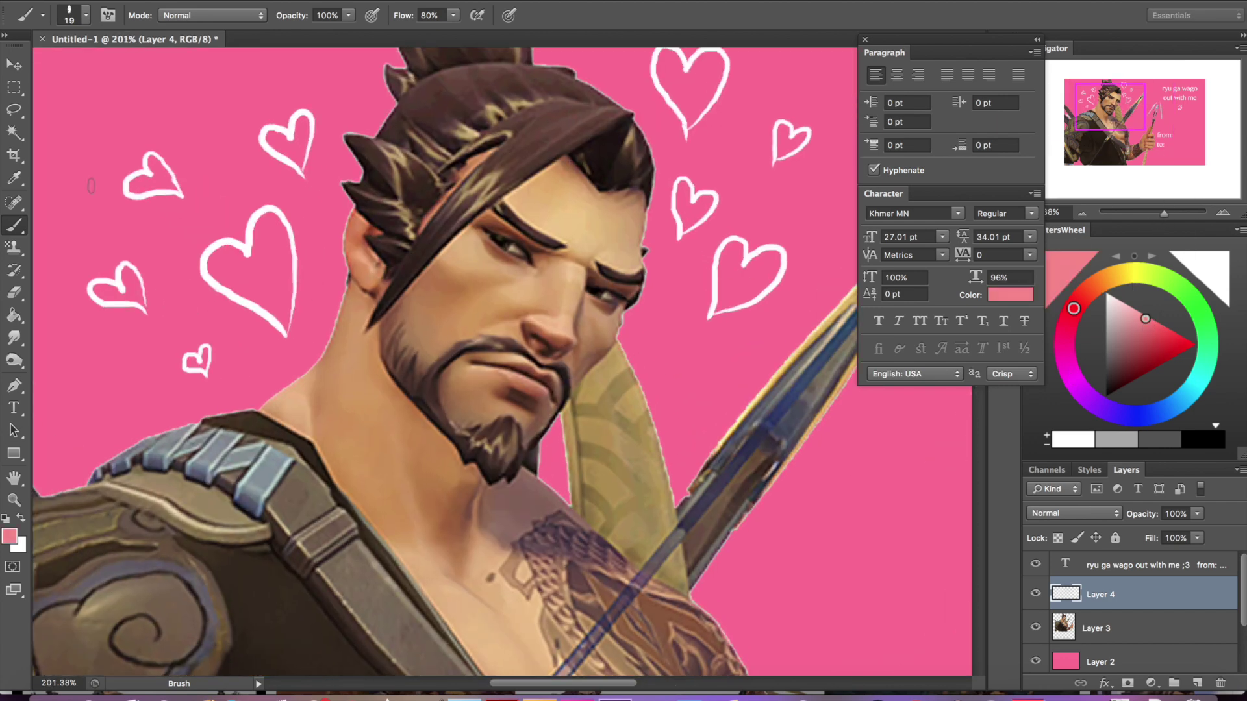
pyautogui.click(85, 15)
pyautogui.click(144, 145)
pyautogui.click(85, 67)
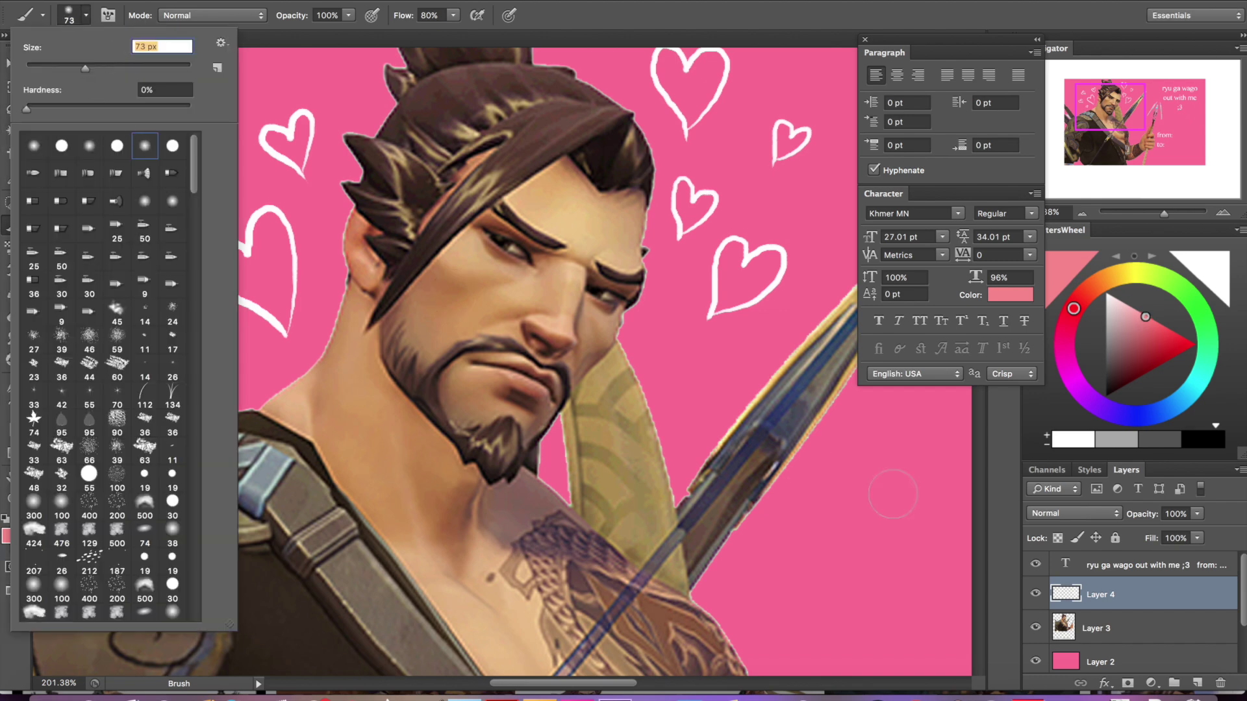
pyautogui.click(1108, 521)
pyautogui.click(1189, 604)
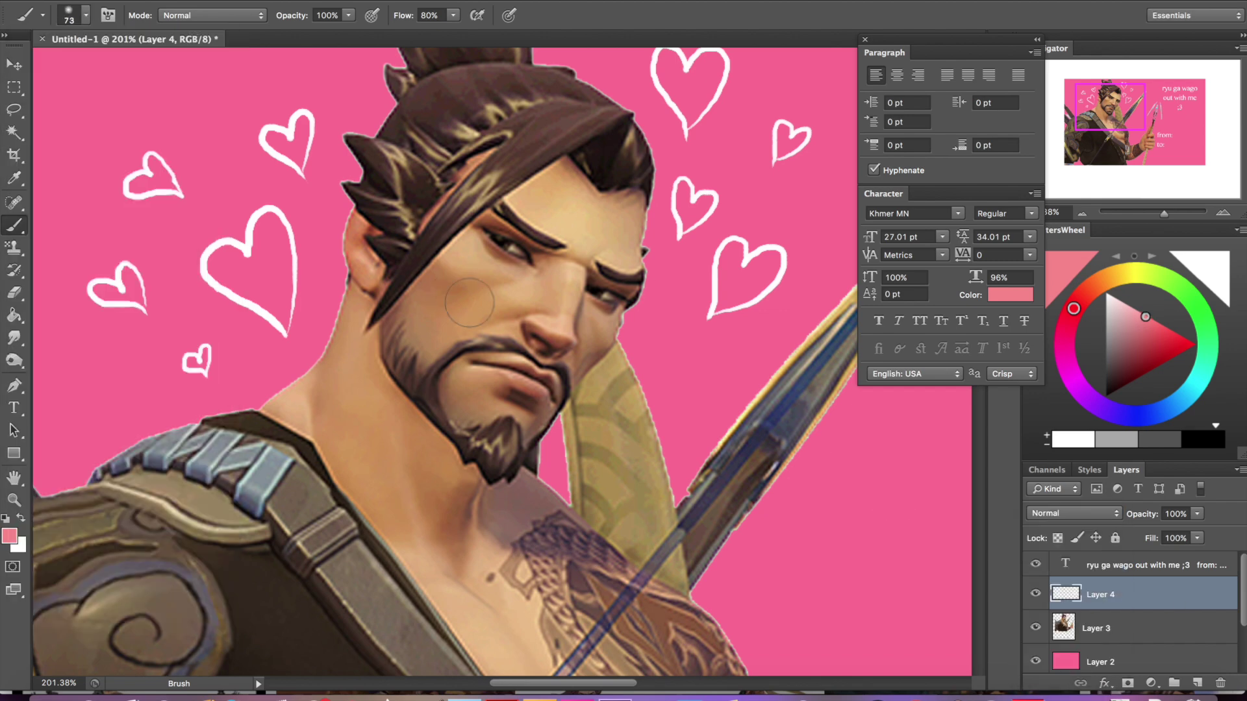
# Dab soft pink blush onto both of Hanzo's cheeks and tint his lips pink
pyautogui.moveTo(463, 292); pyautogui.dragTo(473, 289)
pyautogui.click(596, 343)
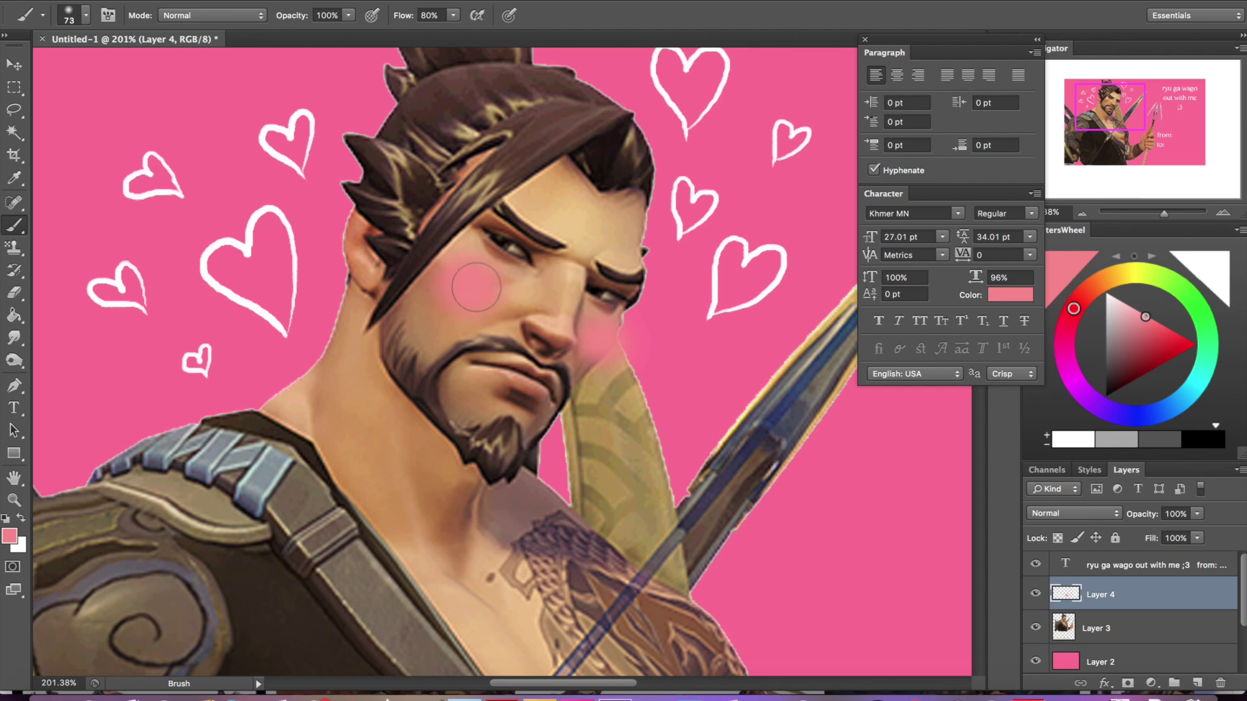
pyautogui.click(537, 390)
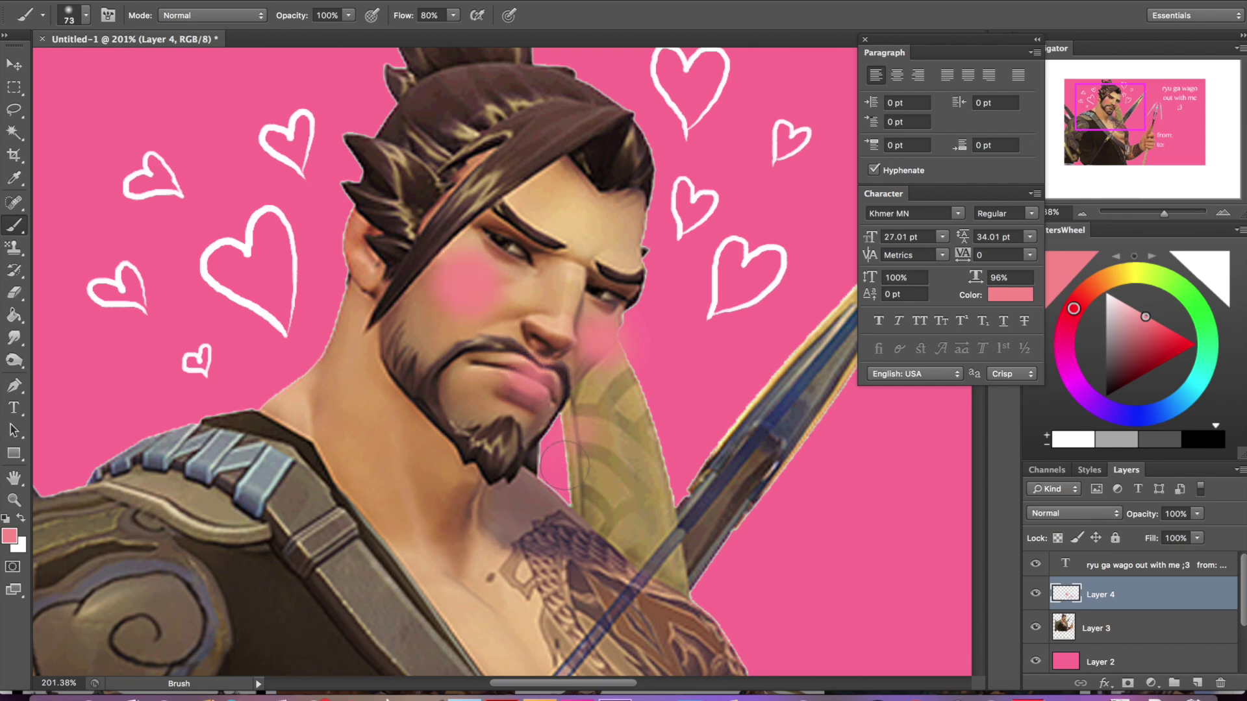
# Undo the pink lip tint and set the painting colour to a stronger red
pyautogui.press('super+z')
pyautogui.moveTo(1120, 107); pyautogui.dragTo(1127, 106)
pyautogui.moveTo(1145, 316); pyautogui.dragTo(1170, 330)
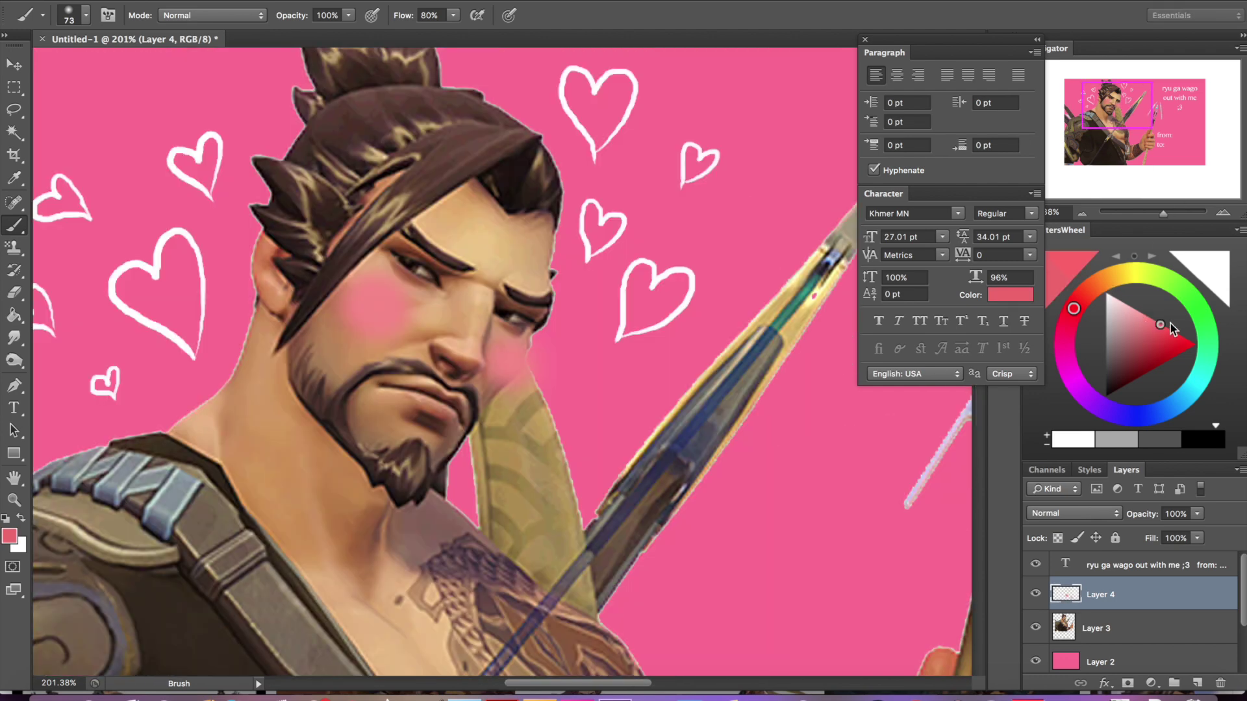
# Load a 35 px brush from the tool presets and paint short red blush lines on both of Hanzo's cheeks
pyautogui.click(85, 15)
pyautogui.click(781, 10)
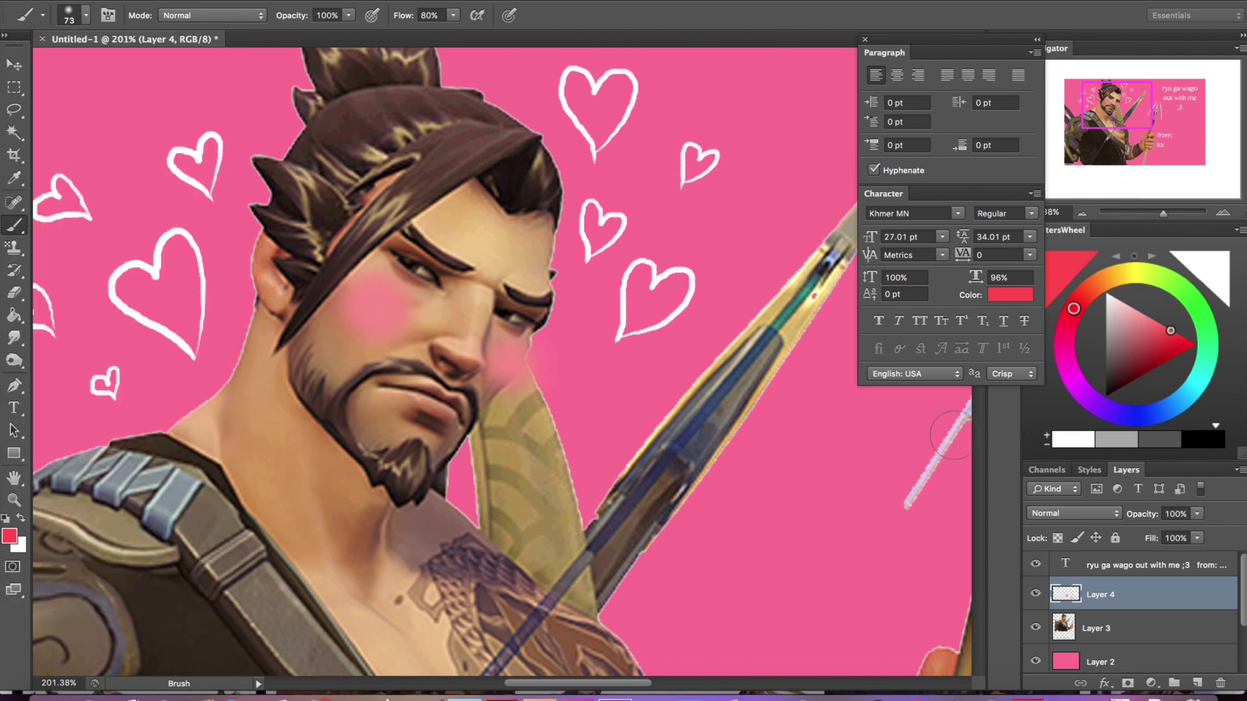
pyautogui.click(863, 40)
pyautogui.click(1004, 61)
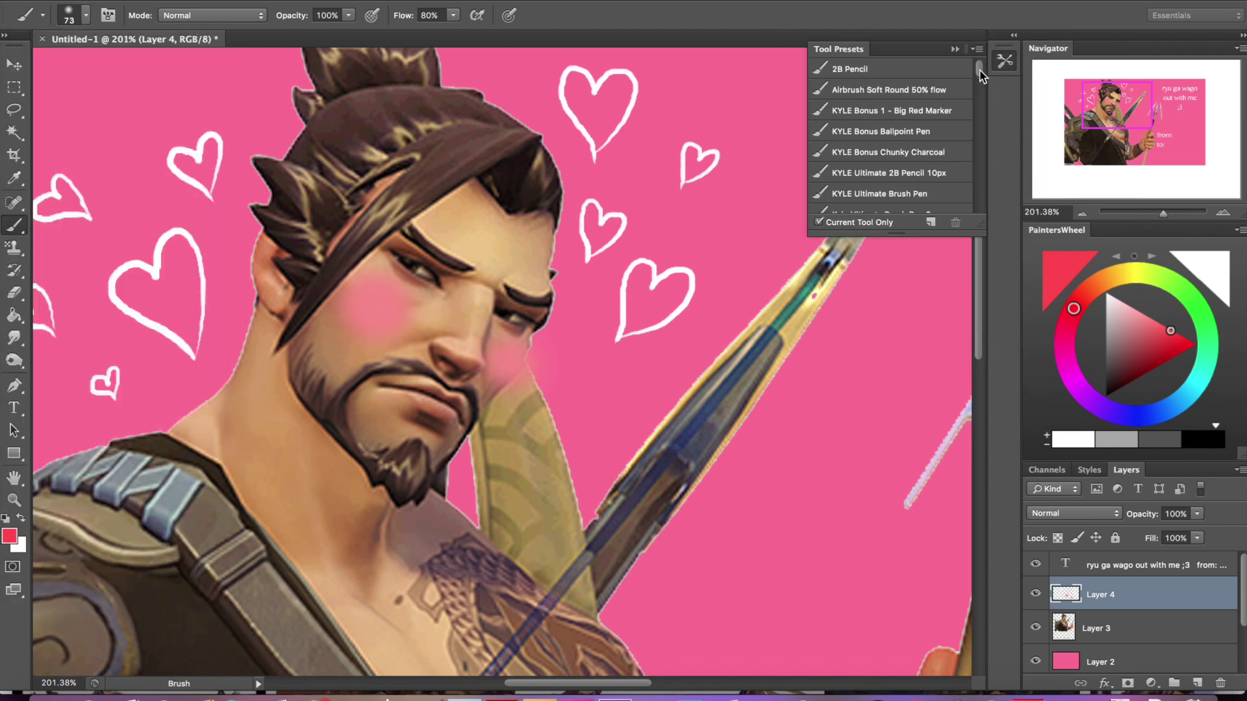
pyautogui.moveTo(978, 69)
pyautogui.mouseDown()
pyautogui.moveTo(977, 86)
pyautogui.moveTo(978, 71)
pyautogui.mouseUp()
pyautogui.click(945, 152)
pyautogui.moveTo(384, 291); pyautogui.dragTo(389, 314)
pyautogui.moveTo(375, 290); pyautogui.dragTo(380, 313)
# Set the painting colour to white and hand-letter the sender's first name after "from:", ending with a small outlined heart
pyautogui.moveTo(1163, 213); pyautogui.dragTo(1153, 213)
pyautogui.moveTo(1116, 107); pyautogui.dragTo(1163, 112)
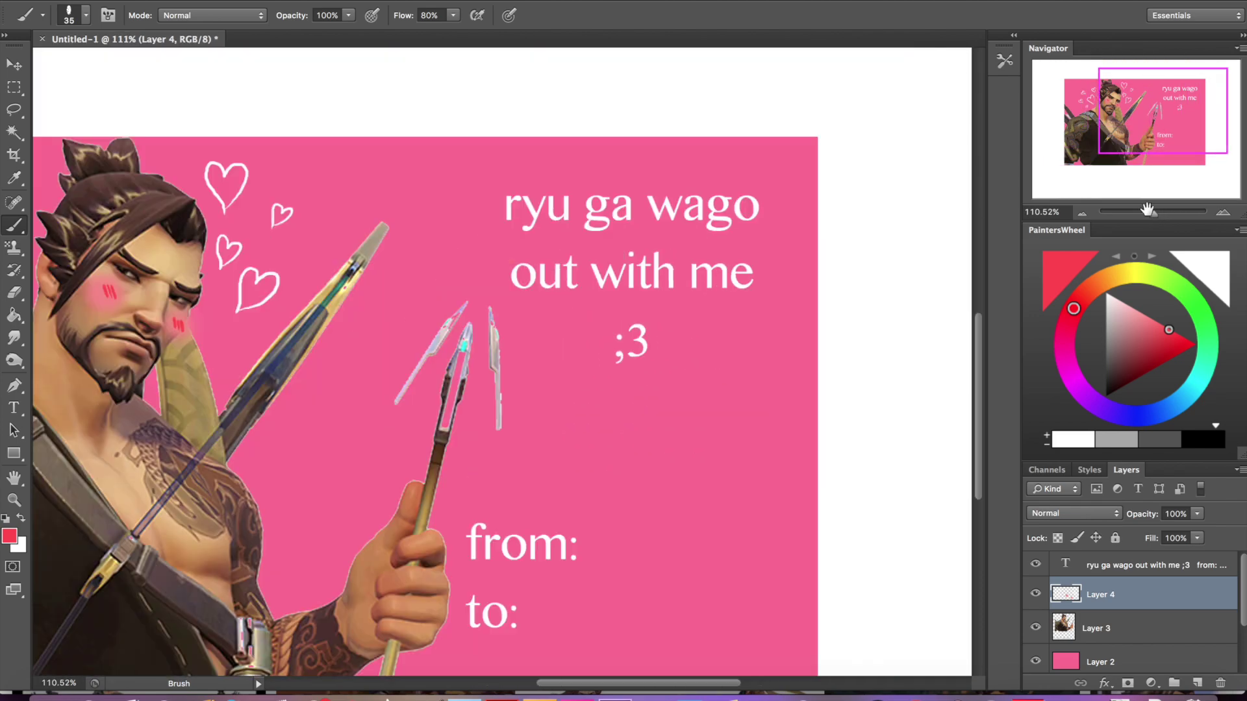
pyautogui.moveTo(1154, 215); pyautogui.dragTo(1162, 212)
pyautogui.moveTo(1137, 139); pyautogui.dragTo(1165, 145)
pyautogui.click(1129, 322)
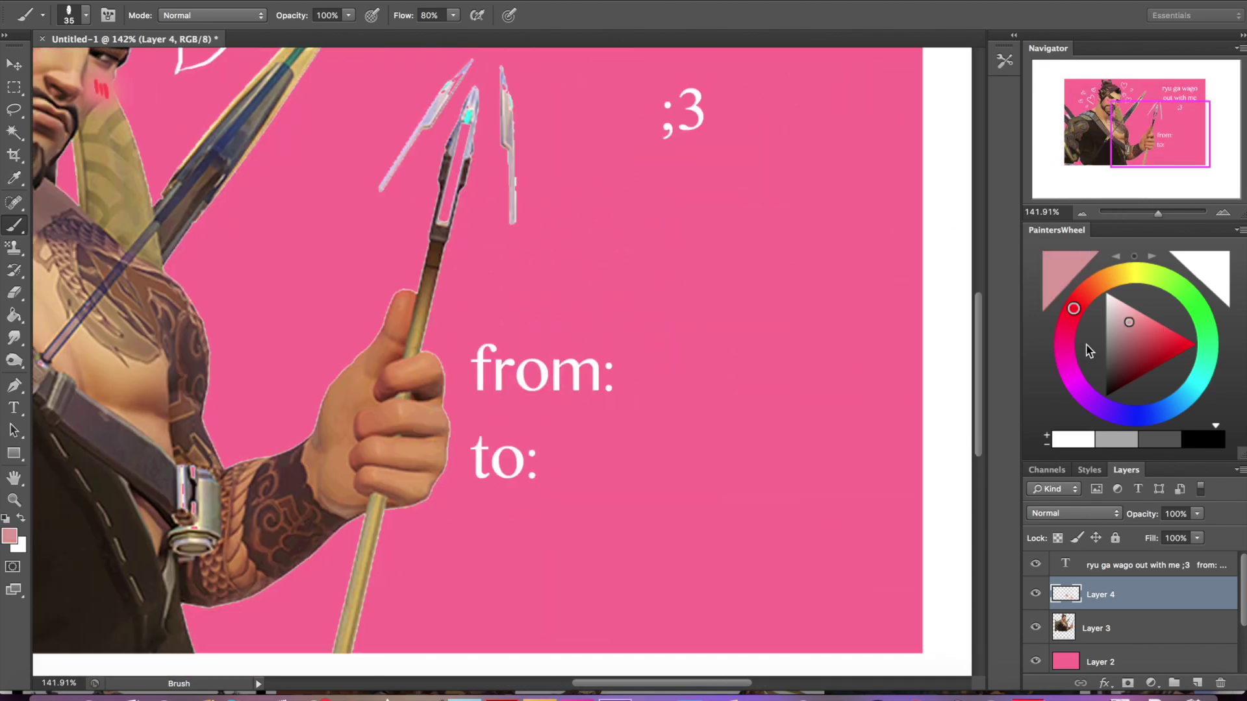
pyautogui.click(1106, 294)
pyautogui.moveTo(647, 405); pyautogui.dragTo(641, 323)
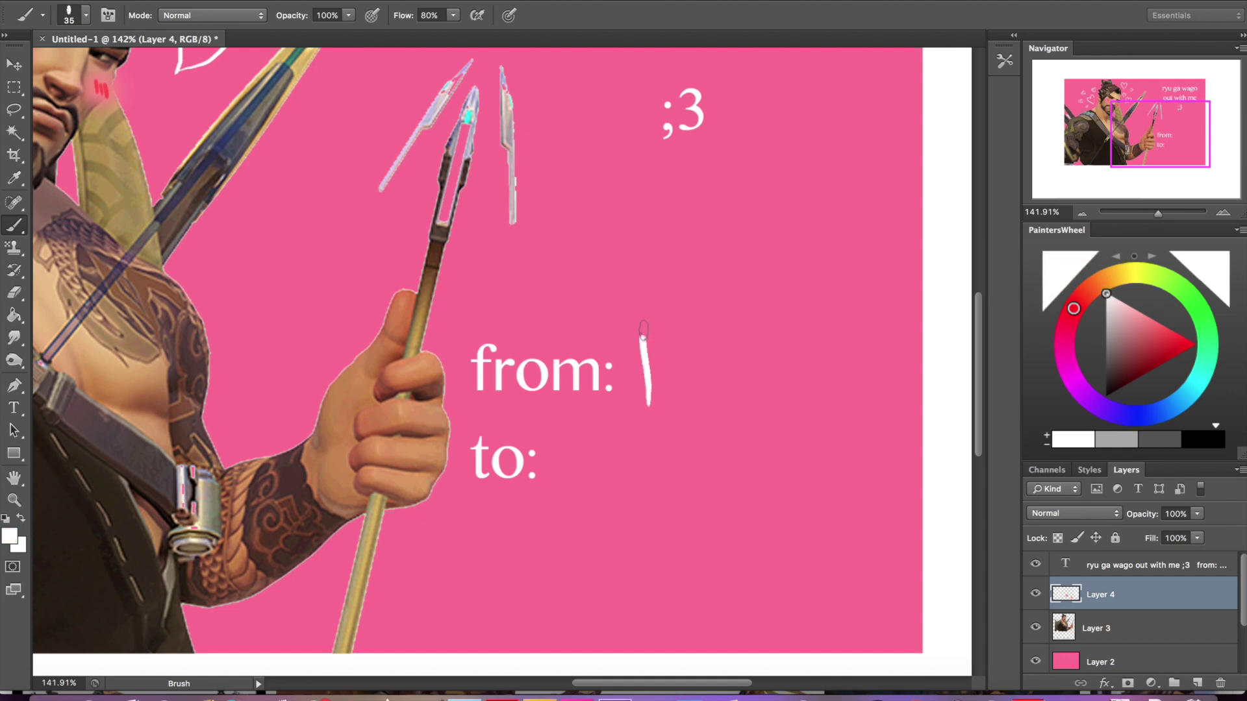
pyautogui.moveTo(649, 374); pyautogui.dragTo(670, 365)
pyautogui.moveTo(669, 406); pyautogui.dragTo(674, 310)
pyautogui.moveTo(699, 377); pyautogui.dragTo(752, 393)
pyautogui.moveTo(772, 354); pyautogui.dragTo(781, 384)
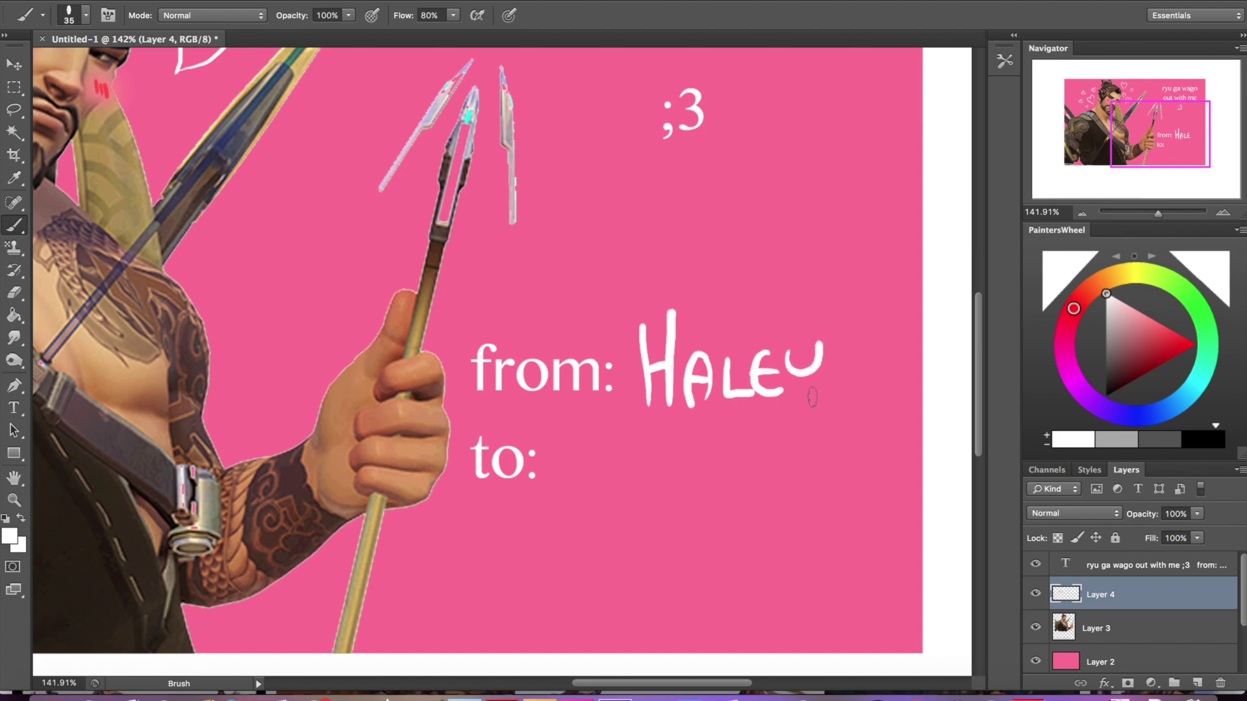
pyautogui.moveTo(882, 370); pyautogui.dragTo(864, 367)
# Crop the canvas to the edges of the pink card, removing the white margins on all sides
pyautogui.moveTo(1133, 166); pyautogui.dragTo(1096, 148)
pyautogui.moveTo(1157, 213); pyautogui.dragTo(1151, 214)
pyautogui.moveTo(1138, 150); pyautogui.dragTo(1147, 112)
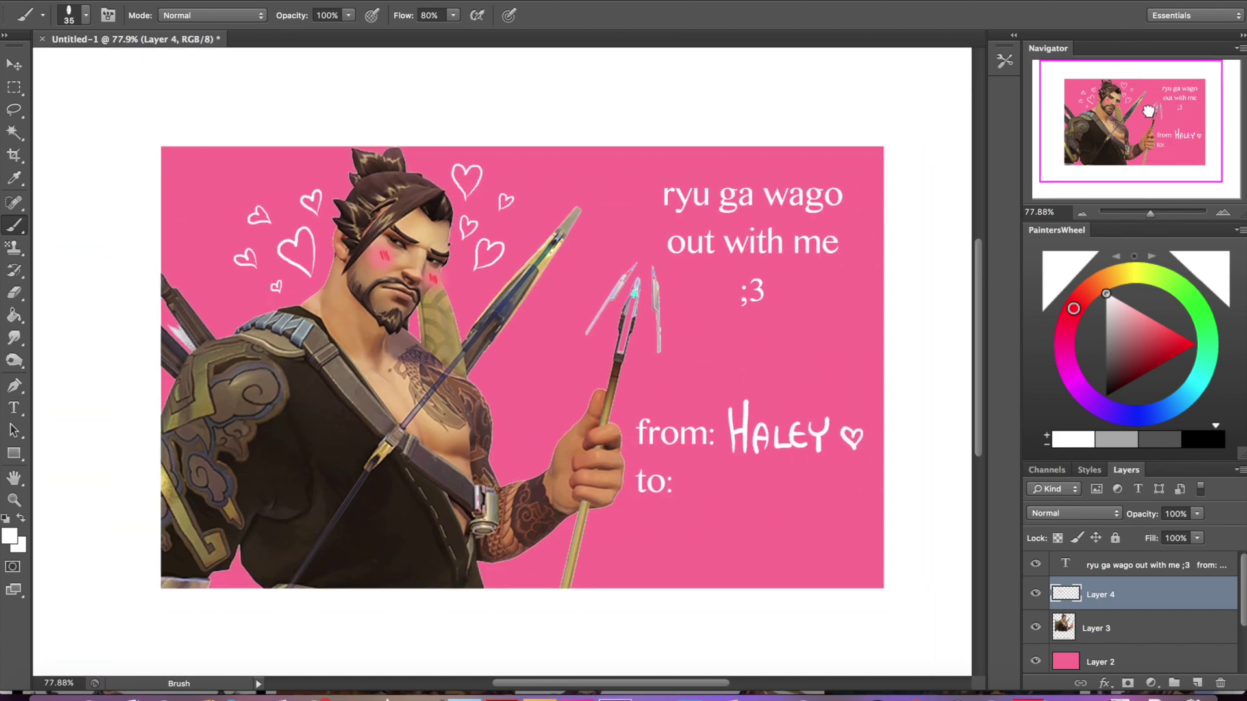
pyautogui.click(1146, 210)
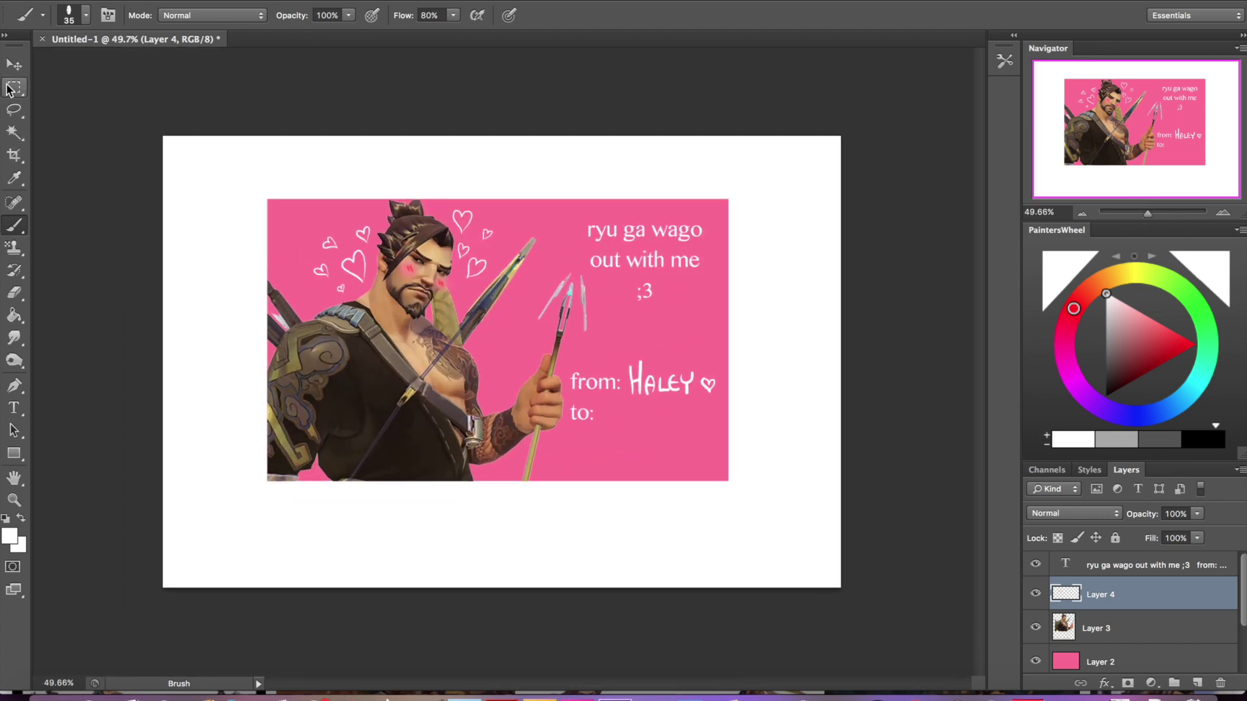
pyautogui.click(14, 155)
pyautogui.moveTo(160, 135); pyautogui.dragTo(224, 189)
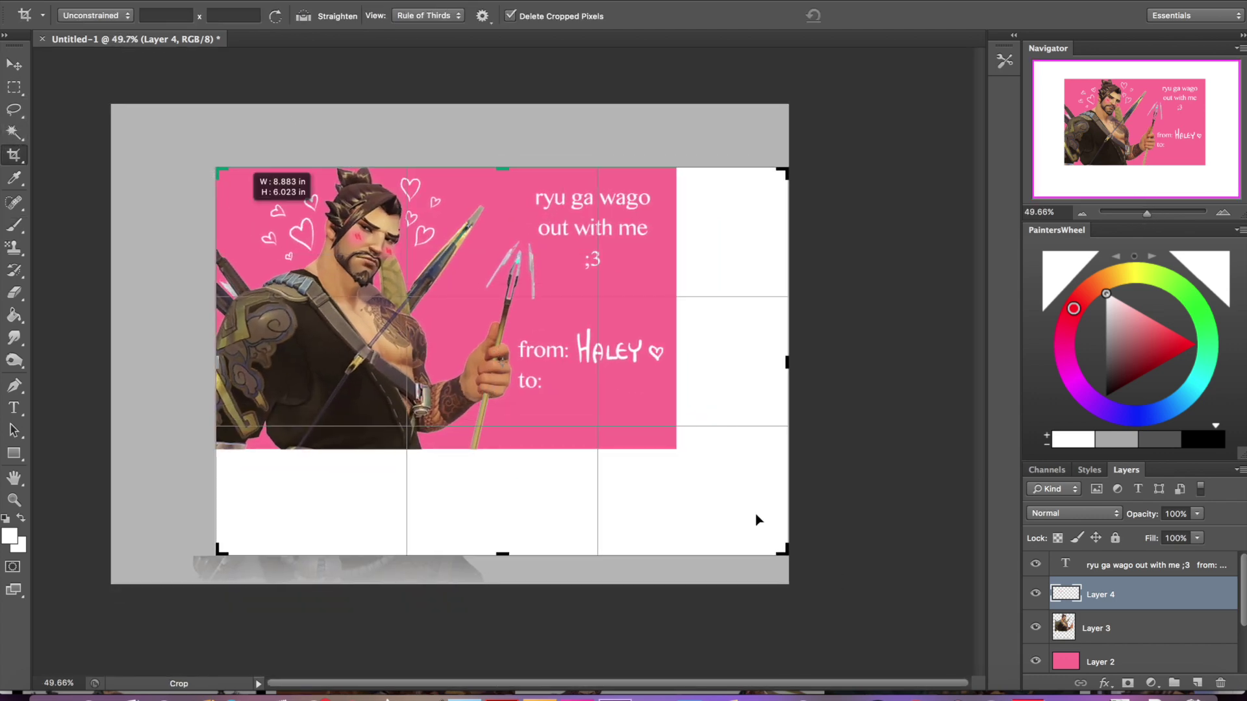
pyautogui.moveTo(771, 534); pyautogui.dragTo(726, 503)
pyautogui.click(868, 15)
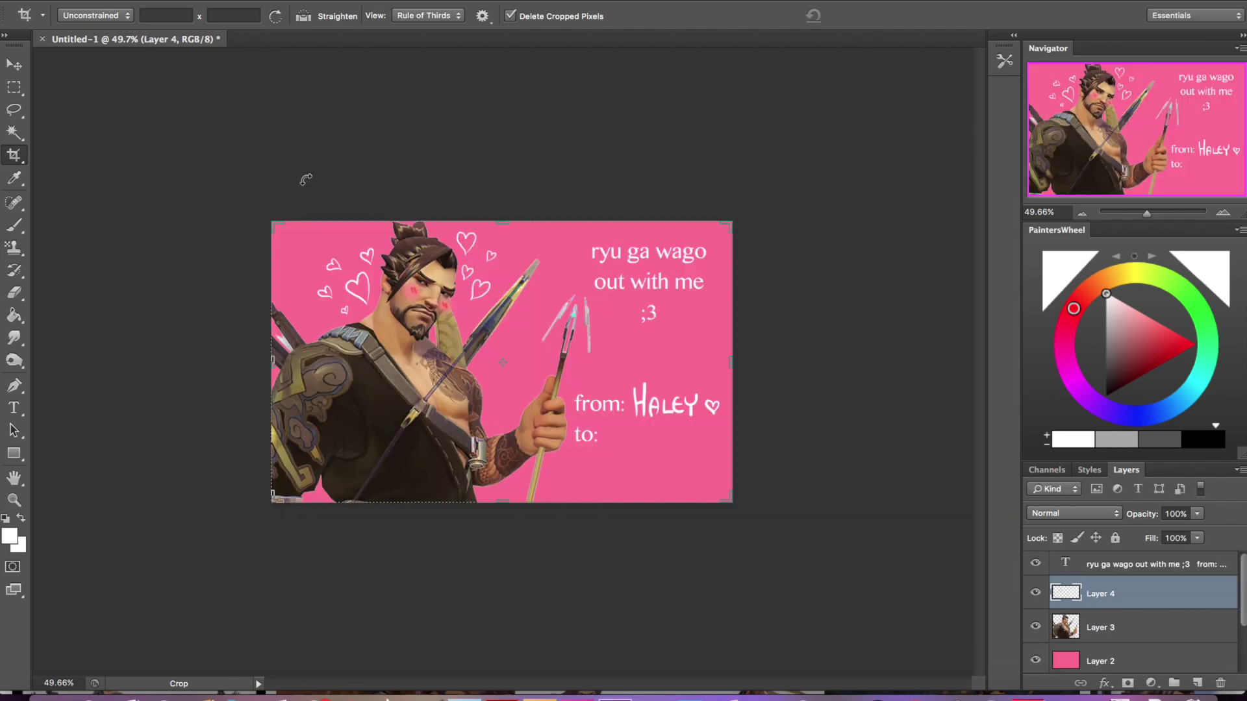
pyautogui.click(147, 1)
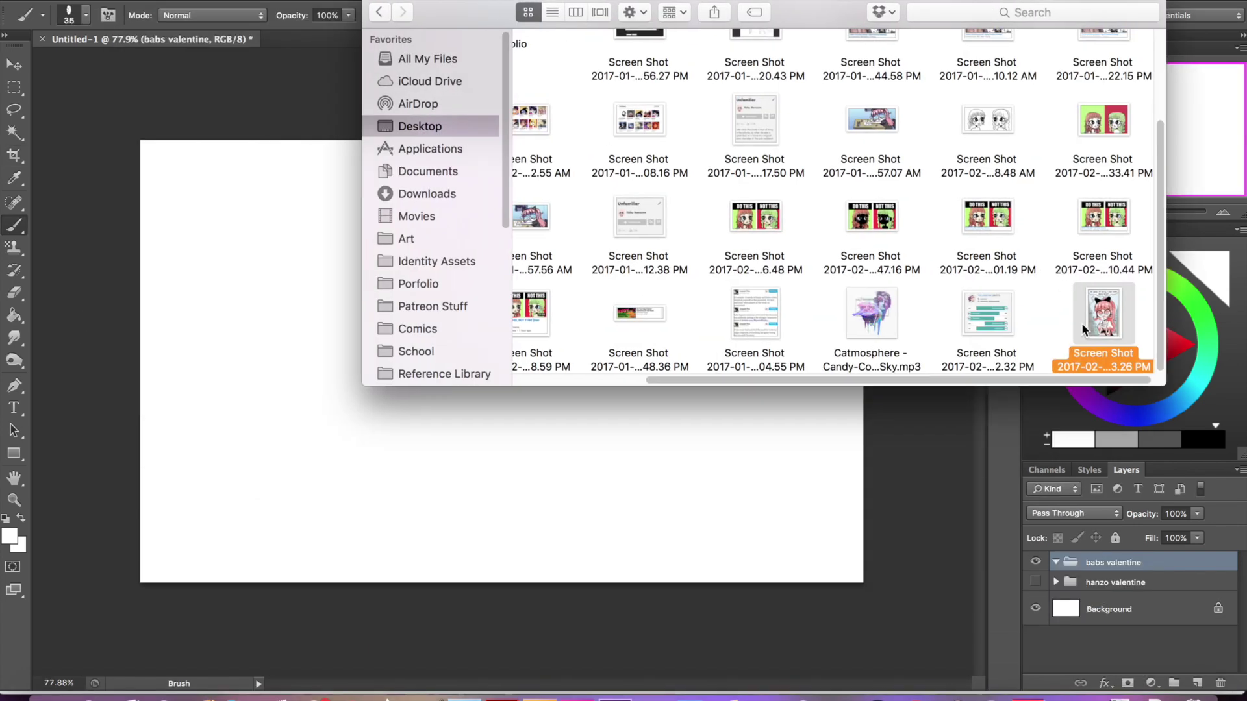
# Place the screenshot of the pink-haired girl, scale it to about 79.8%, and position it at the right end of the canvas
pyautogui.doubleClick(1081, 322)
pyautogui.moveTo(668, 409); pyautogui.dragTo(407, 398)
pyautogui.moveTo(439, 138); pyautogui.dragTo(484, 68)
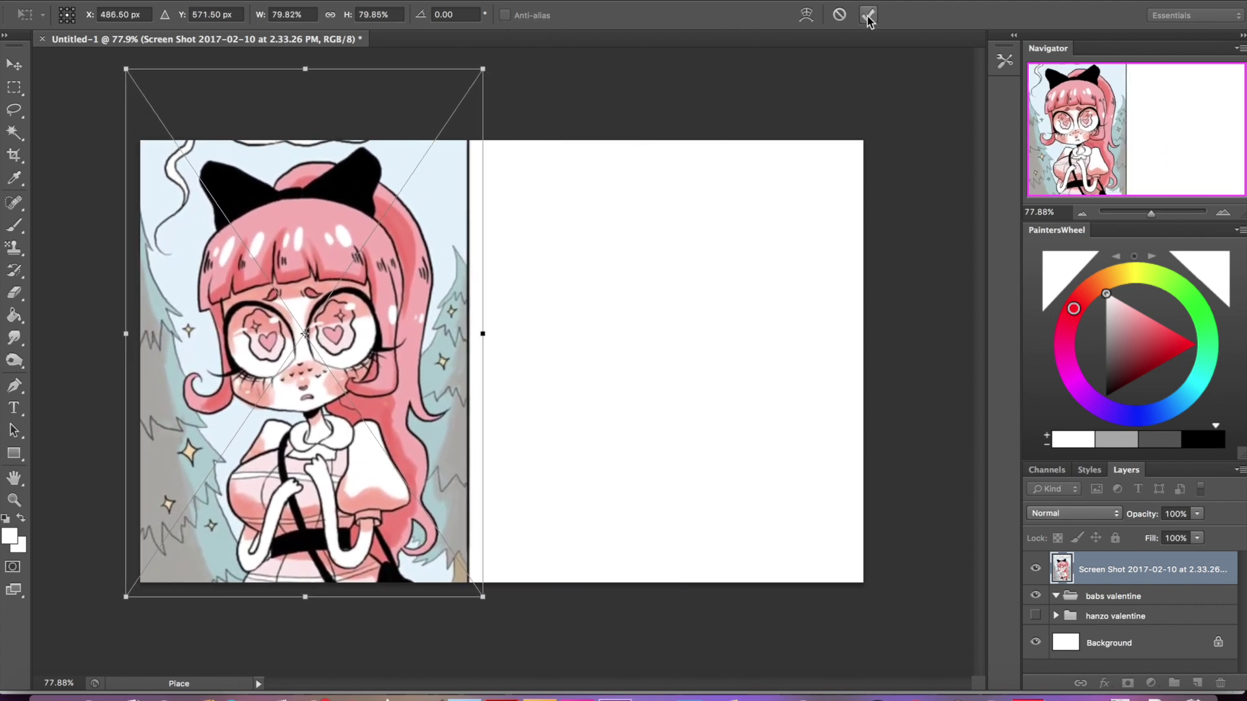
pyautogui.moveTo(394, 402); pyautogui.dragTo(799, 363)
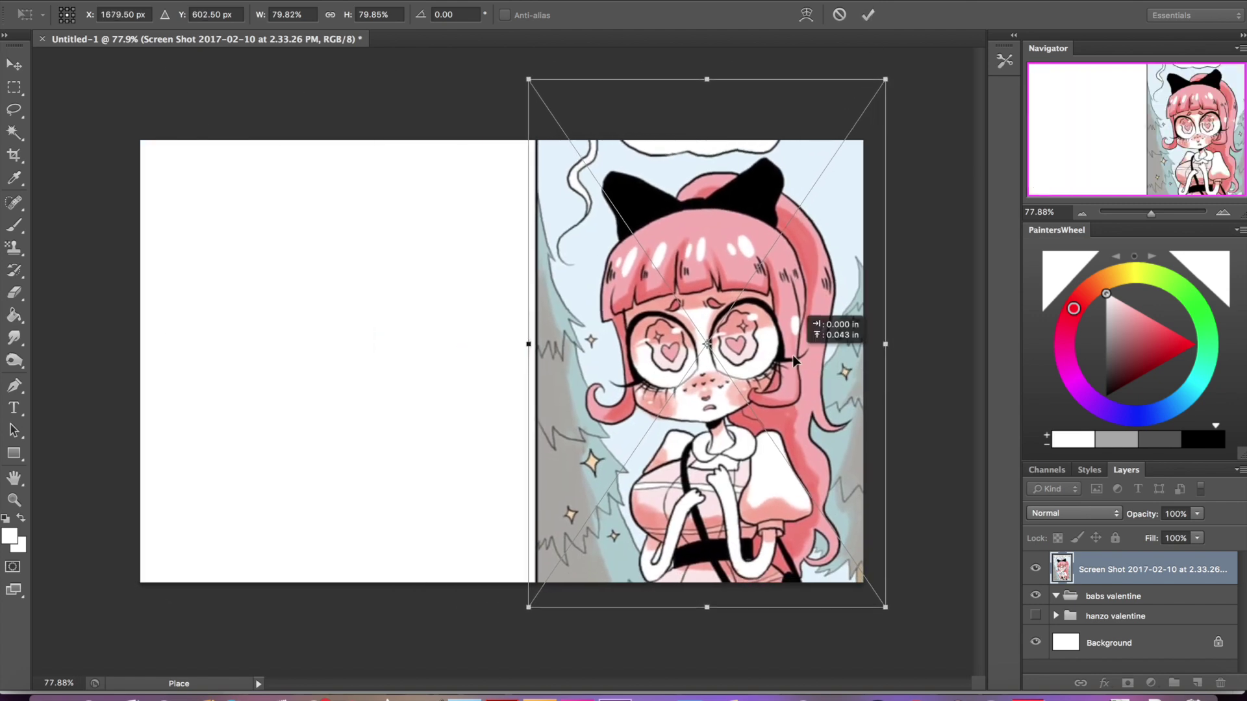
pyautogui.click(870, 13)
# Rasterize the placed screenshot layer of the pink-haired girl
pyautogui.click(15, 110)
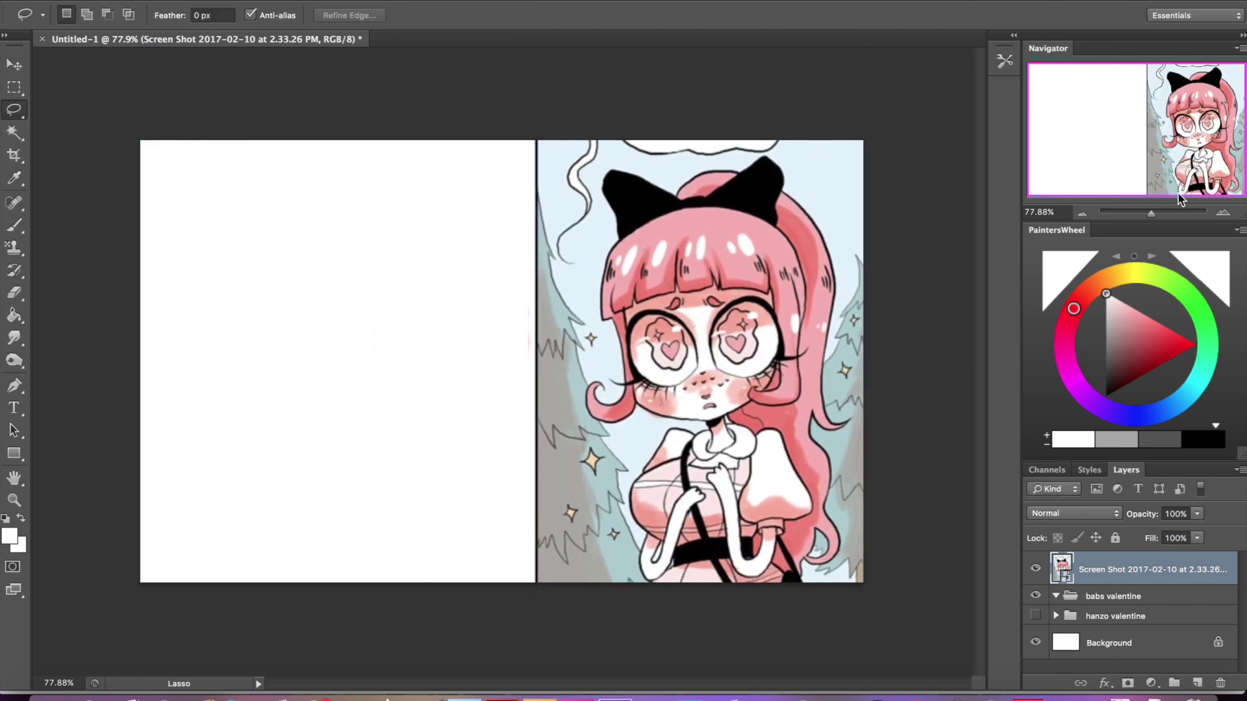
pyautogui.click(1158, 212)
pyautogui.click(1186, 153)
pyautogui.rightClick(1143, 569)
pyautogui.click(922, 256)
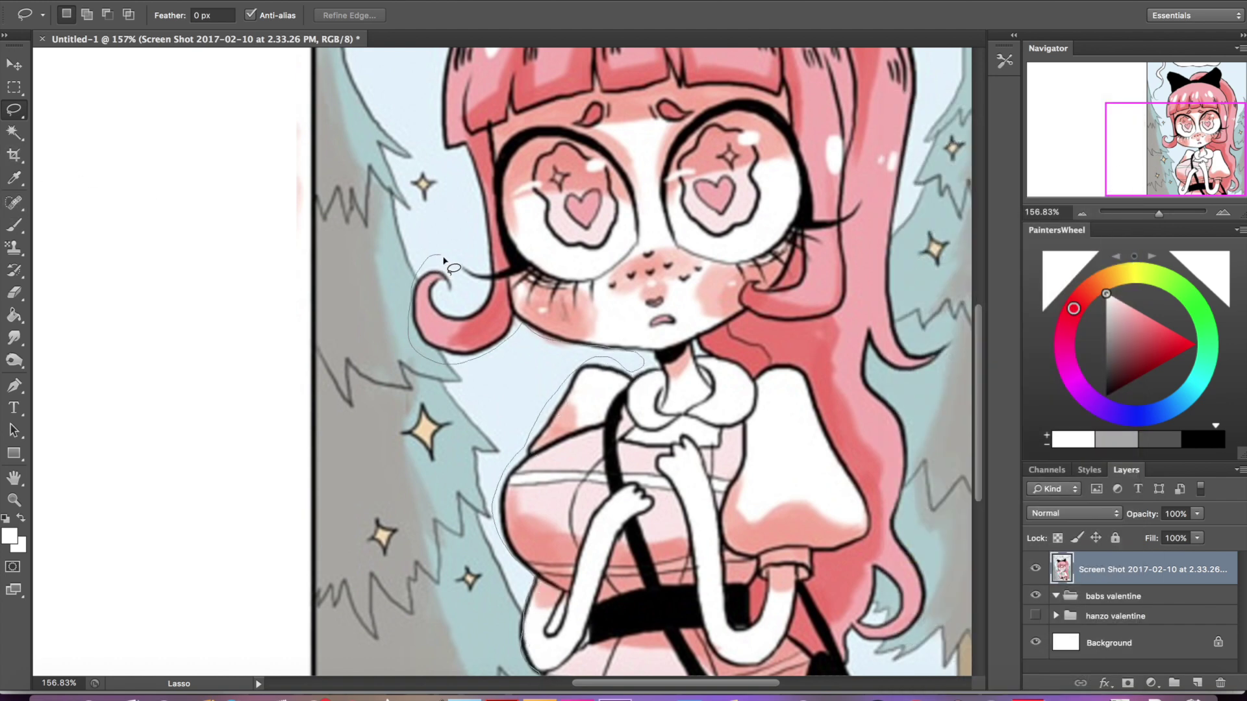
# Lasso the forest background around both sides of the girl as one combined selection, delete it and deselect
pyautogui.moveTo(434, 154); pyautogui.dragTo(390, 678)
pyautogui.moveTo(1169, 149); pyautogui.dragTo(1172, 107)
pyautogui.moveTo(1158, 213); pyautogui.dragTo(1155, 213)
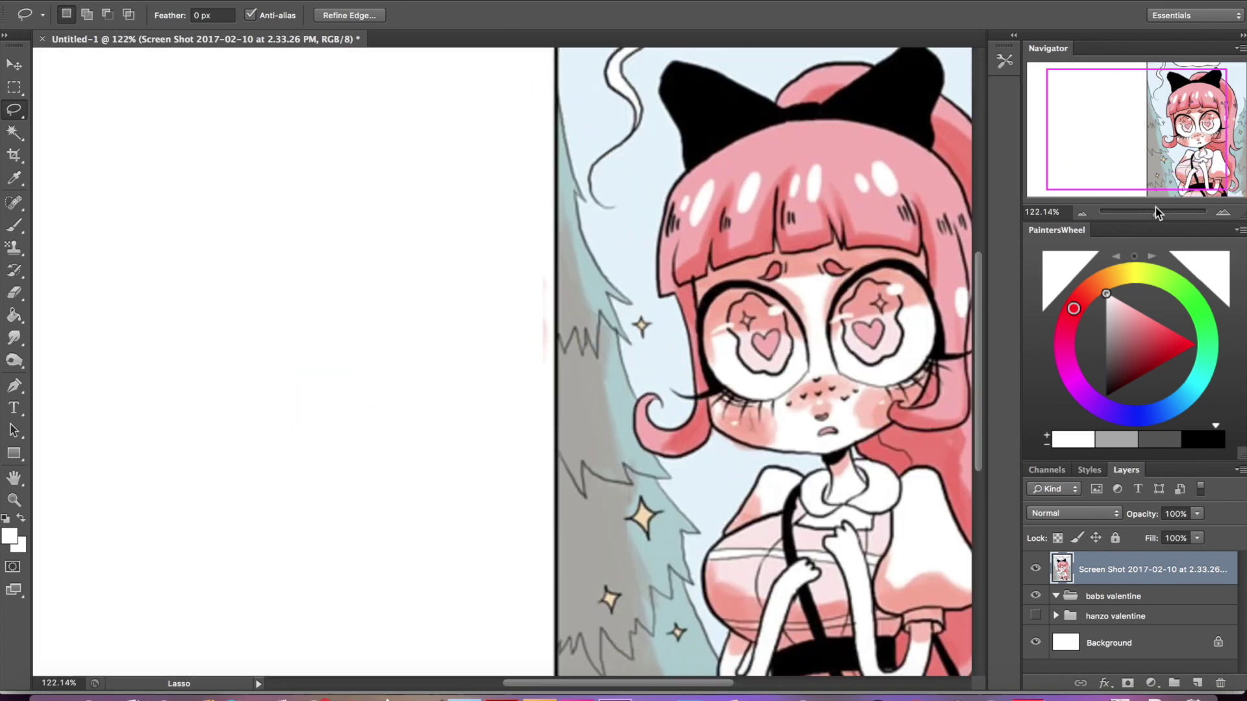
pyautogui.moveTo(1156, 133); pyautogui.dragTo(1179, 142)
pyautogui.press('shift')
pyautogui.moveTo(575, 354); pyautogui.dragTo(564, 256)
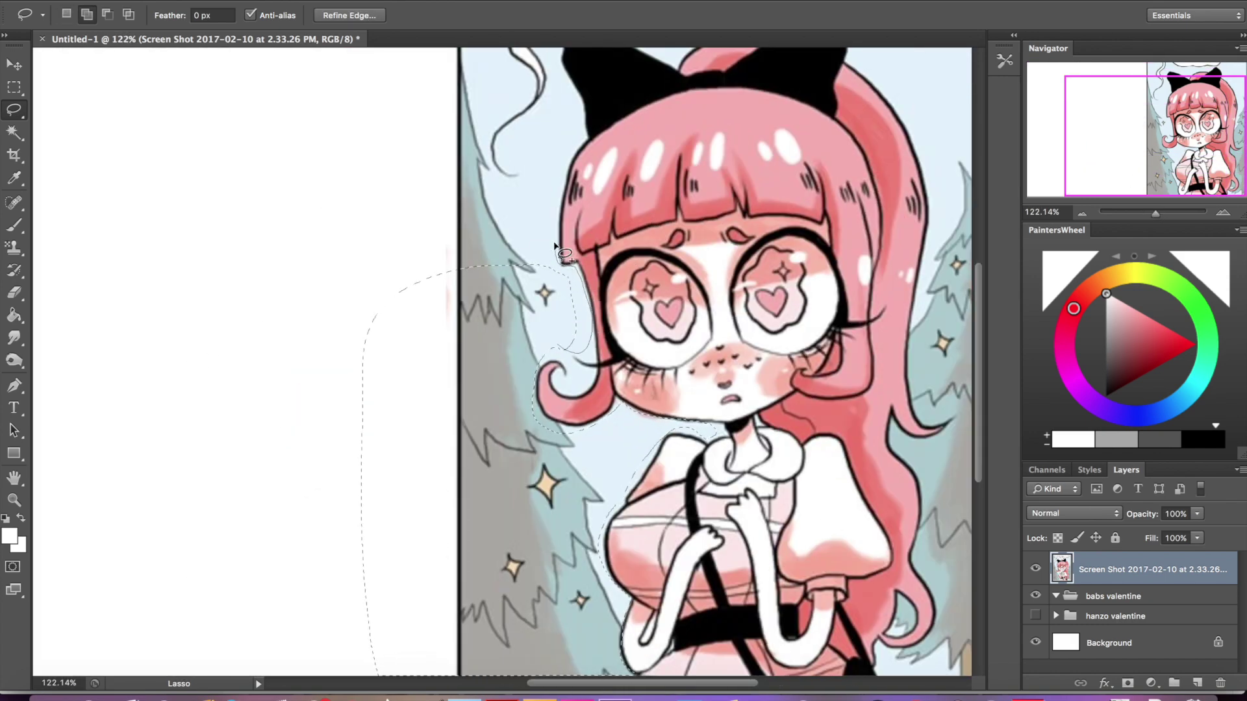
pyautogui.moveTo(576, 102)
pyautogui.mouseDown()
pyautogui.moveTo(455, 48)
pyautogui.moveTo(431, 97)
pyautogui.moveTo(662, 133)
pyautogui.moveTo(802, 94)
pyautogui.moveTo(890, 174)
pyautogui.moveTo(954, 490)
pyautogui.moveTo(401, 124)
pyautogui.mouseUp()
pyautogui.scroll(-2, 715, 363)
pyautogui.moveTo(967, 263); pyautogui.dragTo(915, 385)
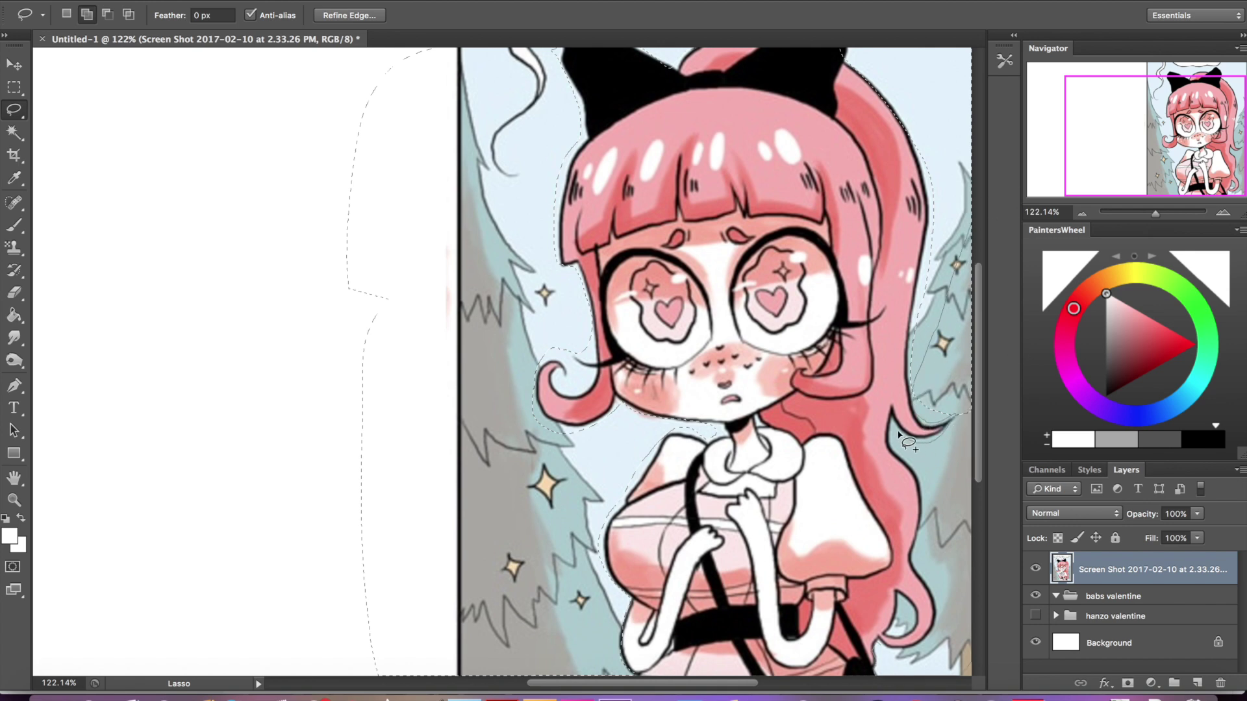
pyautogui.moveTo(897, 657); pyautogui.dragTo(909, 638)
pyautogui.press('BackSpace')
pyautogui.scroll(2, 857, 246)
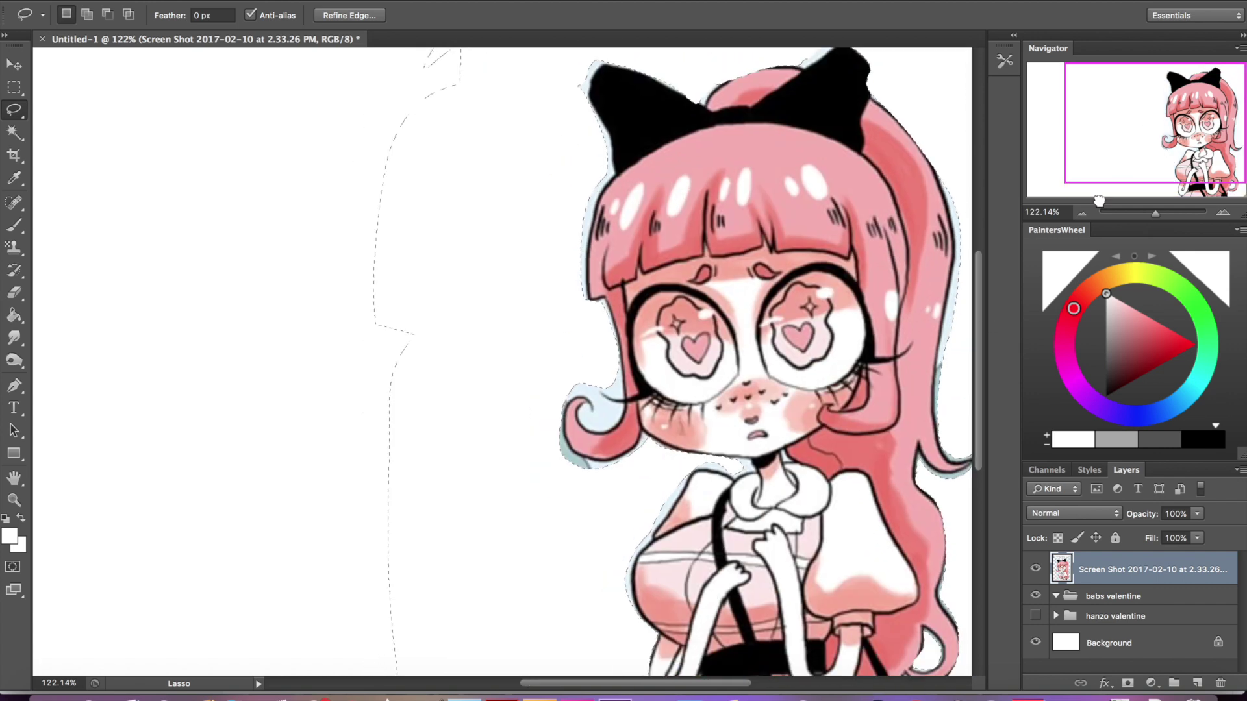
pyautogui.click(81, 342)
# Erase leftover blue background around the girl's curled hair lock and outline with the 55 px eraser
pyautogui.press('e')
pyautogui.moveTo(603, 505)
pyautogui.mouseDown()
pyautogui.moveTo(535, 485)
pyautogui.moveTo(558, 494)
pyautogui.mouseUp()
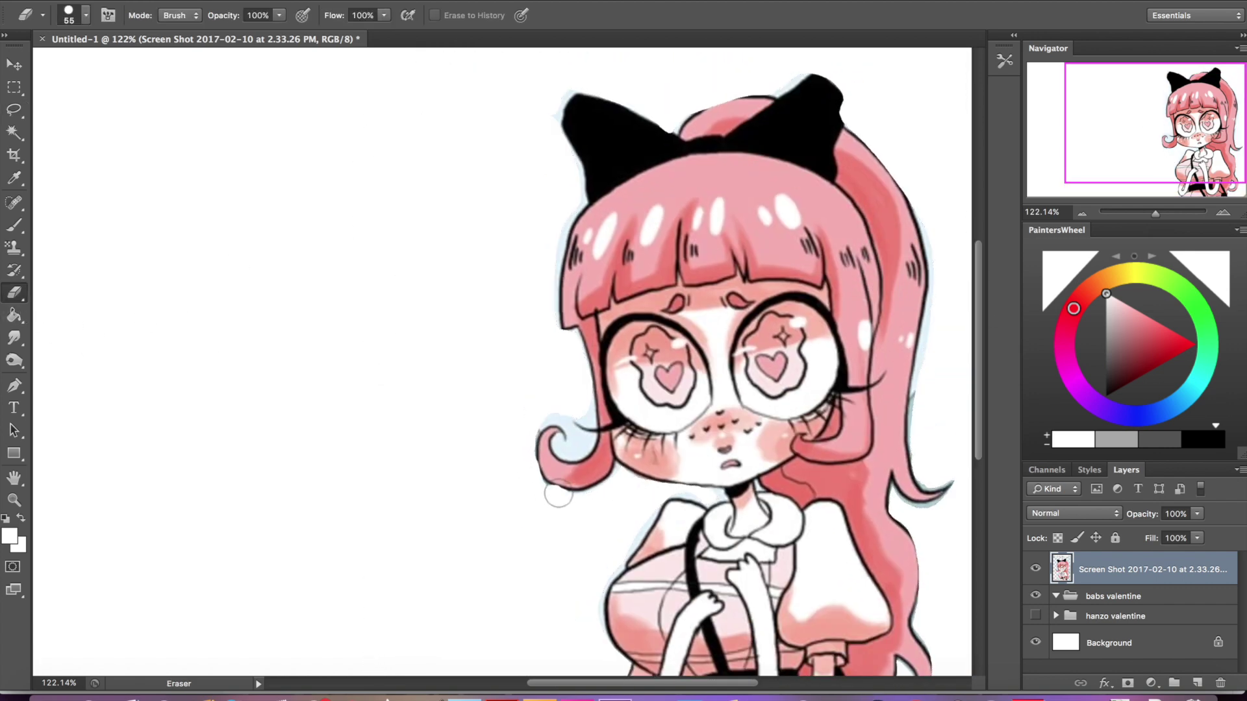
pyautogui.moveTo(562, 444)
pyautogui.mouseDown()
pyautogui.moveTo(578, 446)
pyautogui.moveTo(553, 422)
pyautogui.mouseUp()
pyautogui.press('super+z')
pyautogui.moveTo(1155, 213); pyautogui.dragTo(1166, 213)
pyautogui.click(1192, 143)
pyautogui.moveTo(1020, 222); pyautogui.dragTo(1000, 259)
pyautogui.moveTo(337, 599); pyautogui.dragTo(410, 484)
pyautogui.moveTo(532, 404)
pyautogui.mouseDown()
pyautogui.moveTo(503, 423)
pyautogui.moveTo(571, 422)
pyautogui.mouseUp()
pyautogui.moveTo(242, 323)
pyautogui.mouseDown()
pyautogui.moveTo(276, 318)
pyautogui.moveTo(269, 269)
pyautogui.moveTo(224, 257)
pyautogui.moveTo(286, 254)
pyautogui.moveTo(292, 267)
pyautogui.mouseUp()
pyautogui.moveTo(1163, 212); pyautogui.dragTo(1152, 213)
pyautogui.press('super+1')
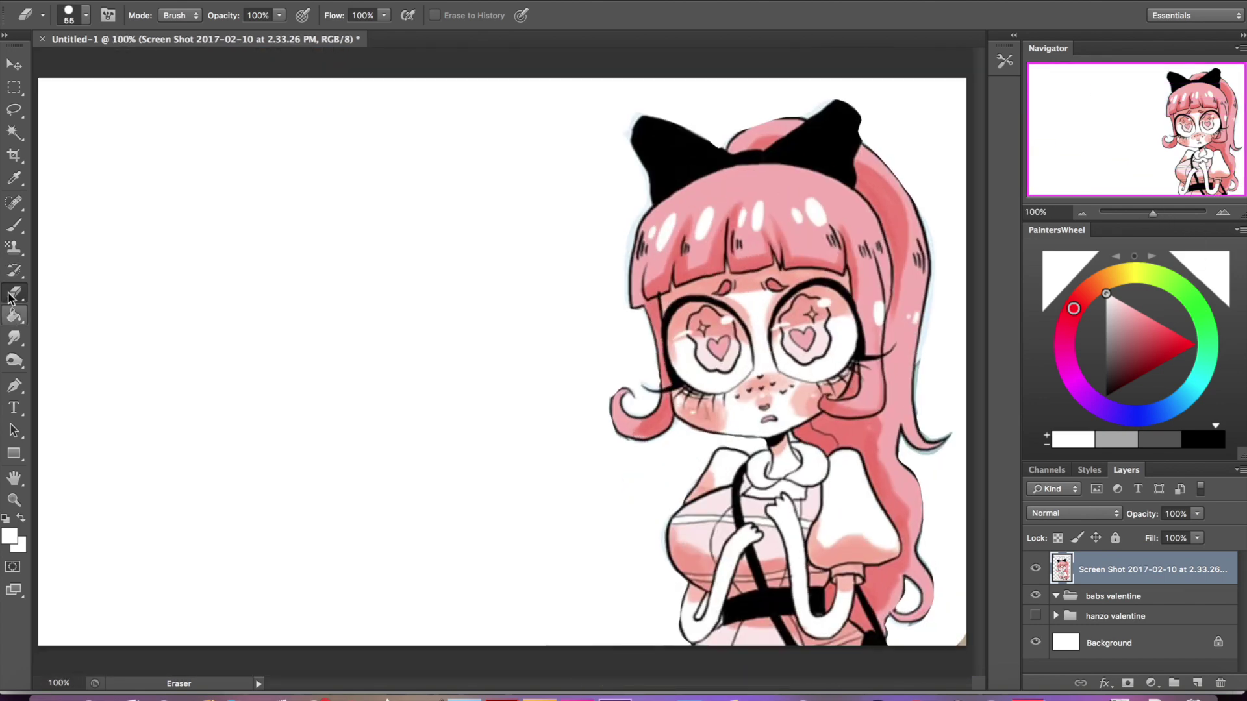
# Paint over the girl's original mouth in white and draw a black-outlined open smile with the 35 px brush
pyautogui.click(14, 225)
pyautogui.click(5, 518)
pyautogui.click(1163, 211)
pyautogui.moveTo(1157, 122); pyautogui.dragTo(1206, 92)
pyautogui.moveTo(623, 127); pyautogui.dragTo(565, 153)
pyautogui.moveTo(1189, 100); pyautogui.dragTo(1194, 124)
pyautogui.moveTo(1162, 213); pyautogui.dragTo(1167, 213)
pyautogui.click(20, 518)
pyautogui.moveTo(536, 518)
pyautogui.mouseDown()
pyautogui.moveTo(565, 502)
pyautogui.moveTo(558, 473)
pyautogui.moveTo(554, 519)
pyautogui.mouseUp()
pyautogui.click(20, 519)
pyautogui.moveTo(1154, 213); pyautogui.dragTo(1157, 213)
pyautogui.moveTo(1151, 168); pyautogui.dragTo(1187, 165)
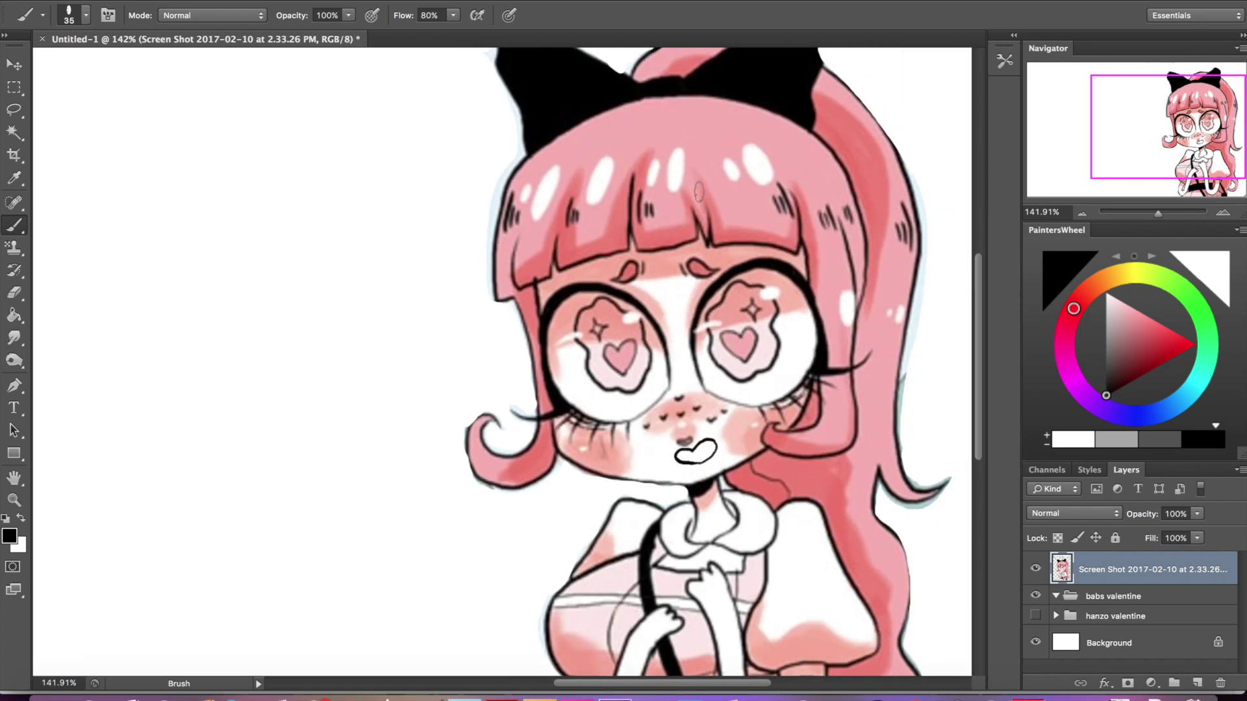
# Sample the light pink of the girl's fringe and fill the new mouth with it using the Paint Bucket
pyautogui.rightClick(745, 208)
pyautogui.press('Escape')
pyautogui.press('i')
pyautogui.click(739, 204)
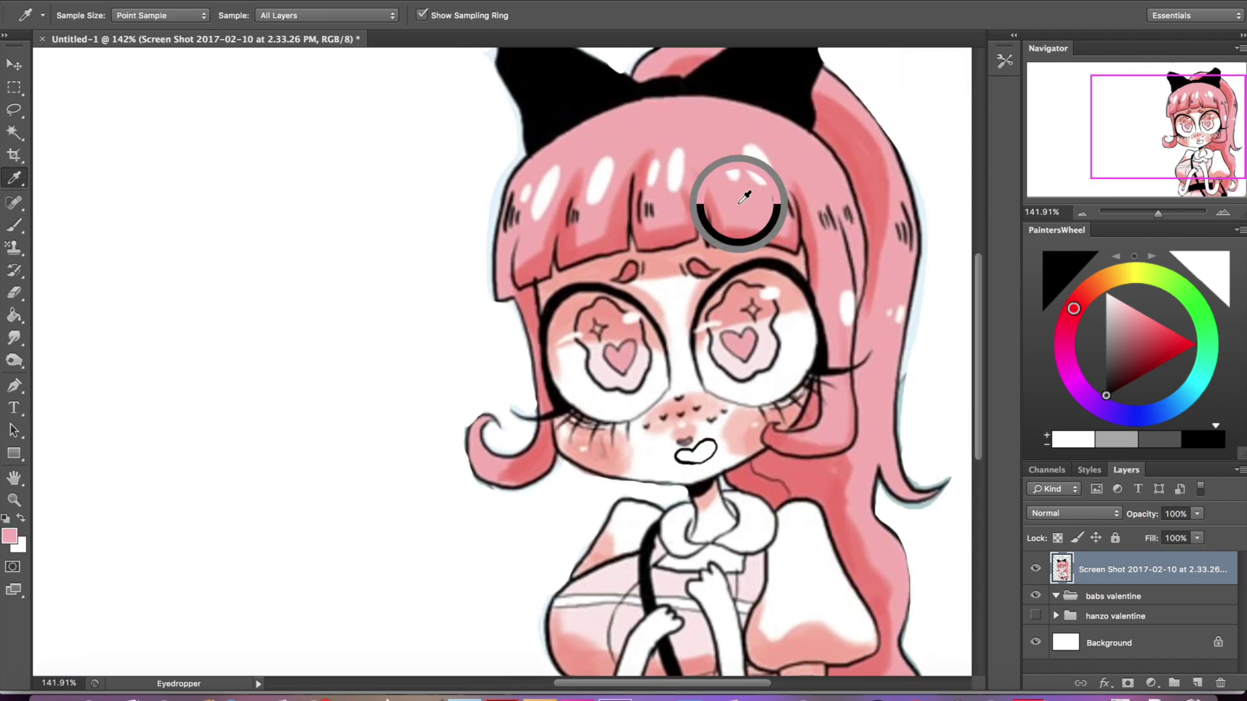
pyautogui.press('g')
pyautogui.click(703, 458)
pyautogui.moveTo(1157, 213); pyautogui.dragTo(1152, 213)
pyautogui.moveTo(1150, 156); pyautogui.dragTo(1113, 144)
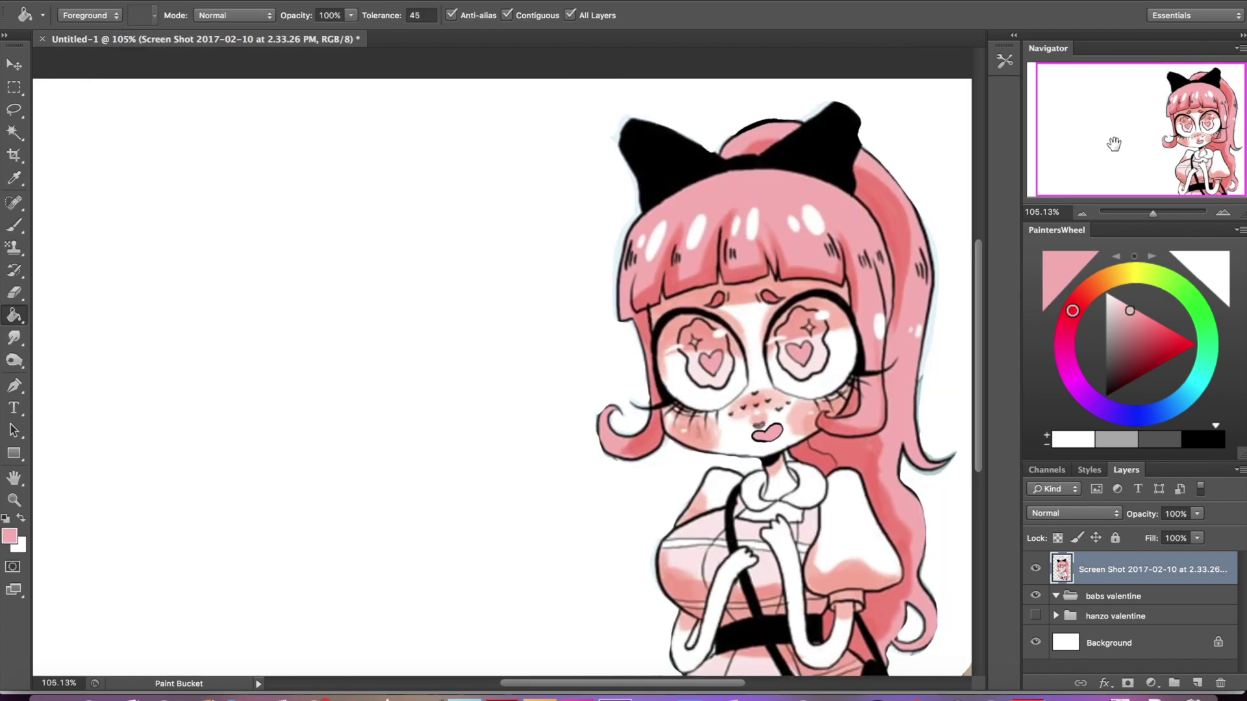
# Redraw the outer outline of the girl's curled hair lock in black with the 35 px brush
pyautogui.press('d')
pyautogui.press('b')
pyautogui.scroll(4, 611, 435)
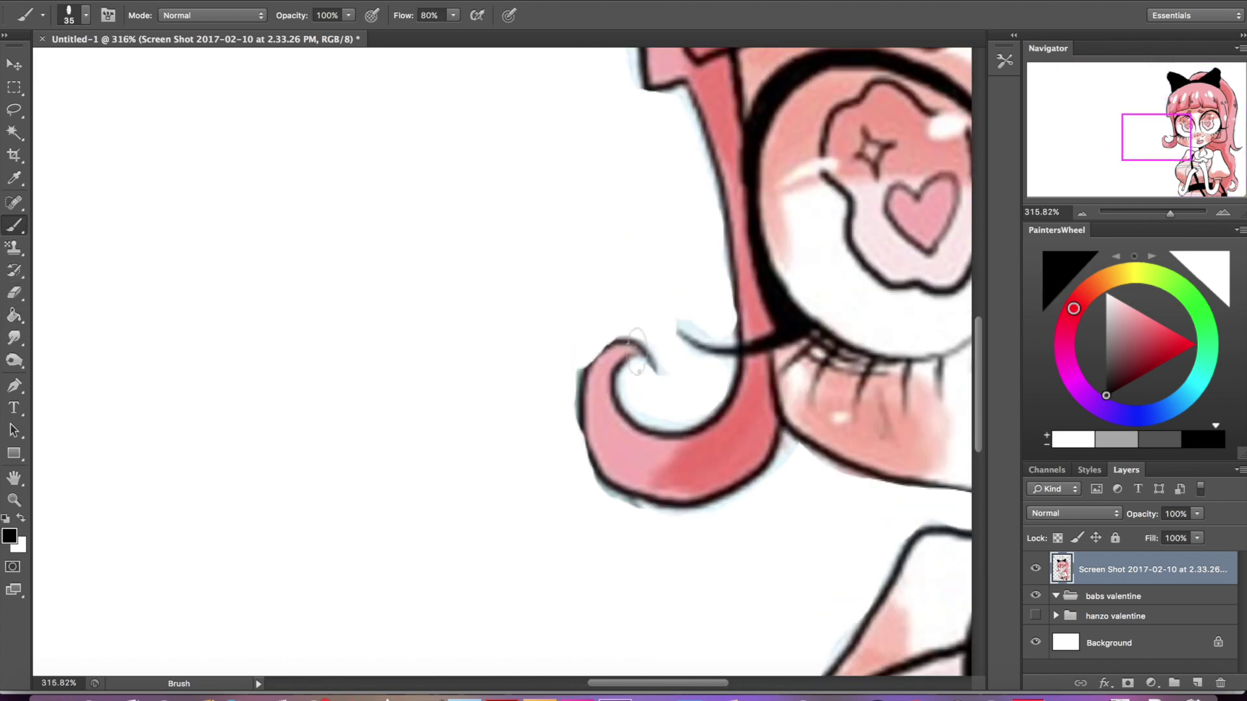
pyautogui.moveTo(597, 353); pyautogui.dragTo(576, 410)
pyautogui.moveTo(1168, 213); pyautogui.dragTo(1152, 214)
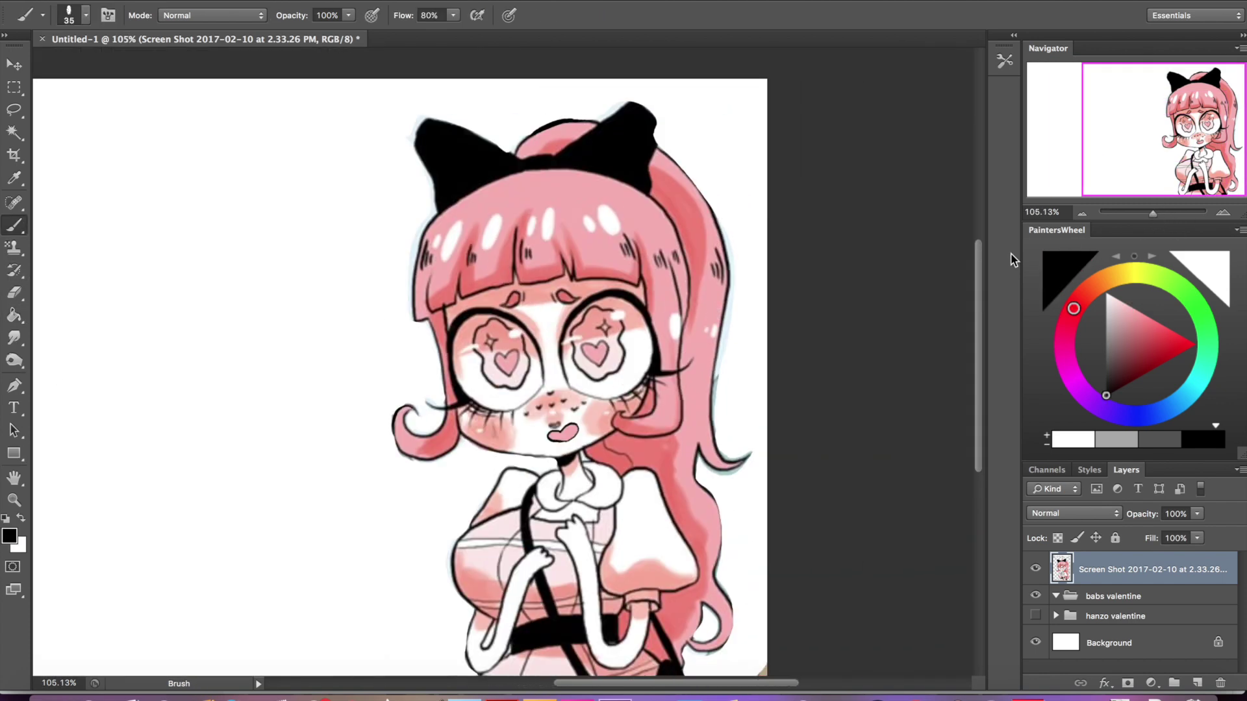
# Move the girl's layer into the babs valentine group and add an empty layer beneath it
pyautogui.click(14, 293)
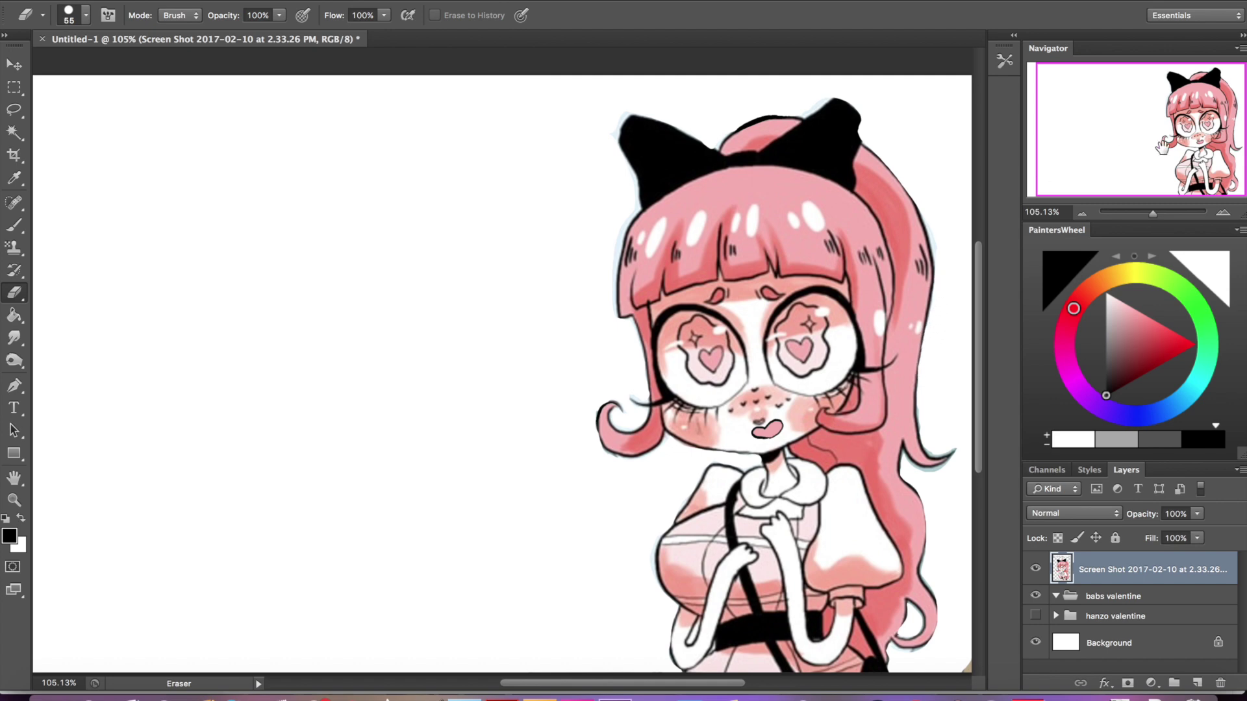
pyautogui.moveTo(1154, 213); pyautogui.dragTo(1149, 211)
pyautogui.moveTo(1118, 571); pyautogui.dragTo(1131, 635)
pyautogui.click(1197, 682)
# Turn off All Layers for the Paint Bucket and fill the new layer with a soft periwinkle blue
pyautogui.press('g')
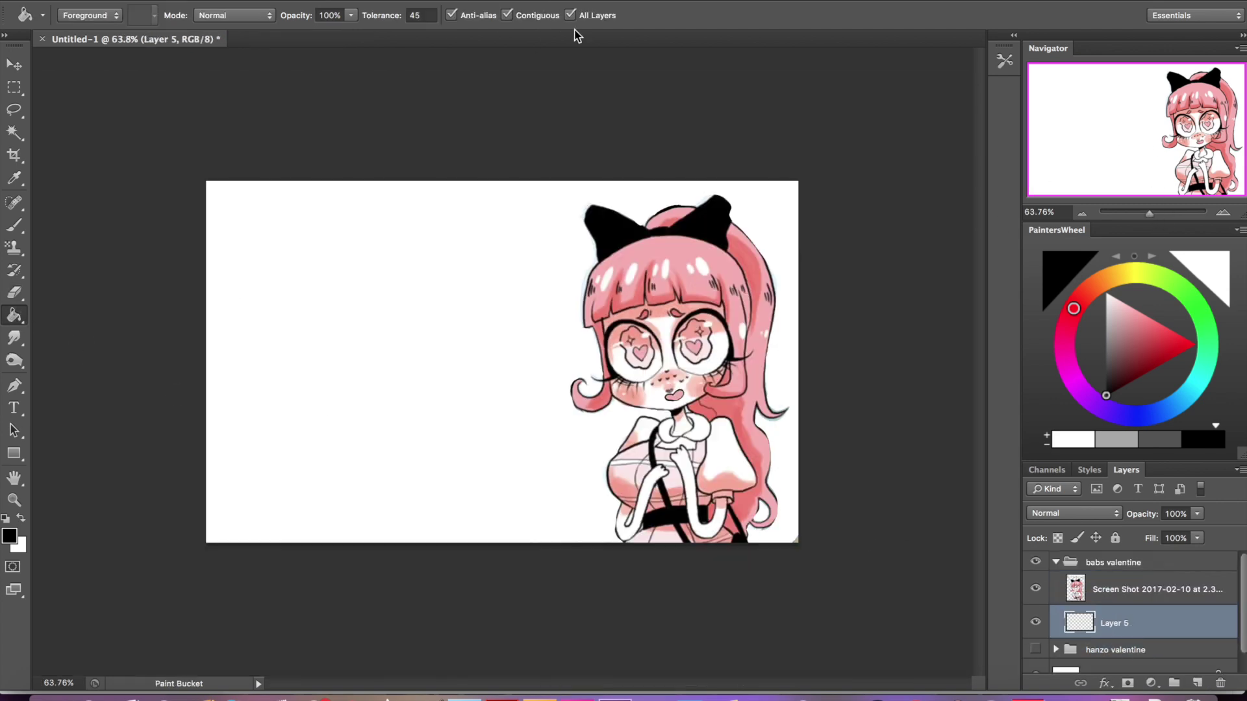
pyautogui.click(1139, 315)
pyautogui.click(1141, 416)
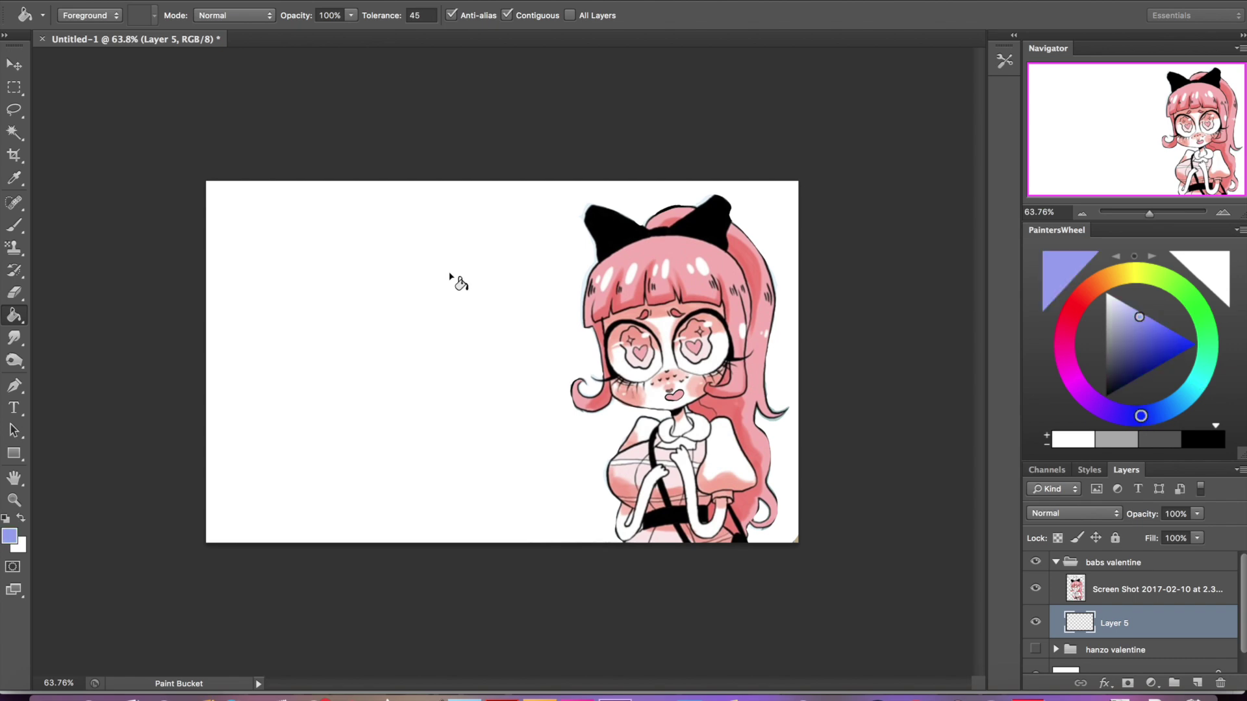
pyautogui.click(545, 318)
# Erase the pale fringe around the bow, the top of the hair and the ponytail on the girl's layer
pyautogui.moveTo(1150, 214); pyautogui.dragTo(1161, 213)
pyautogui.click(14, 292)
pyautogui.click(1156, 589)
pyautogui.moveTo(1147, 124)
pyautogui.mouseDown()
pyautogui.moveTo(1165, 146)
pyautogui.moveTo(1185, 107)
pyautogui.mouseUp()
pyautogui.moveTo(516, 434)
pyautogui.mouseDown()
pyautogui.moveTo(504, 395)
pyautogui.moveTo(538, 263)
pyautogui.moveTo(509, 137)
pyautogui.moveTo(571, 78)
pyautogui.moveTo(624, 127)
pyautogui.moveTo(687, 150)
pyautogui.mouseUp()
pyautogui.moveTo(835, 111); pyautogui.dragTo(882, 92)
pyautogui.moveTo(1165, 104); pyautogui.dragTo(1185, 118)
pyautogui.moveTo(912, 342)
pyautogui.mouseDown()
pyautogui.moveTo(908, 208)
pyautogui.moveTo(883, 75)
pyautogui.mouseUp()
pyautogui.scroll(3, 883, 74)
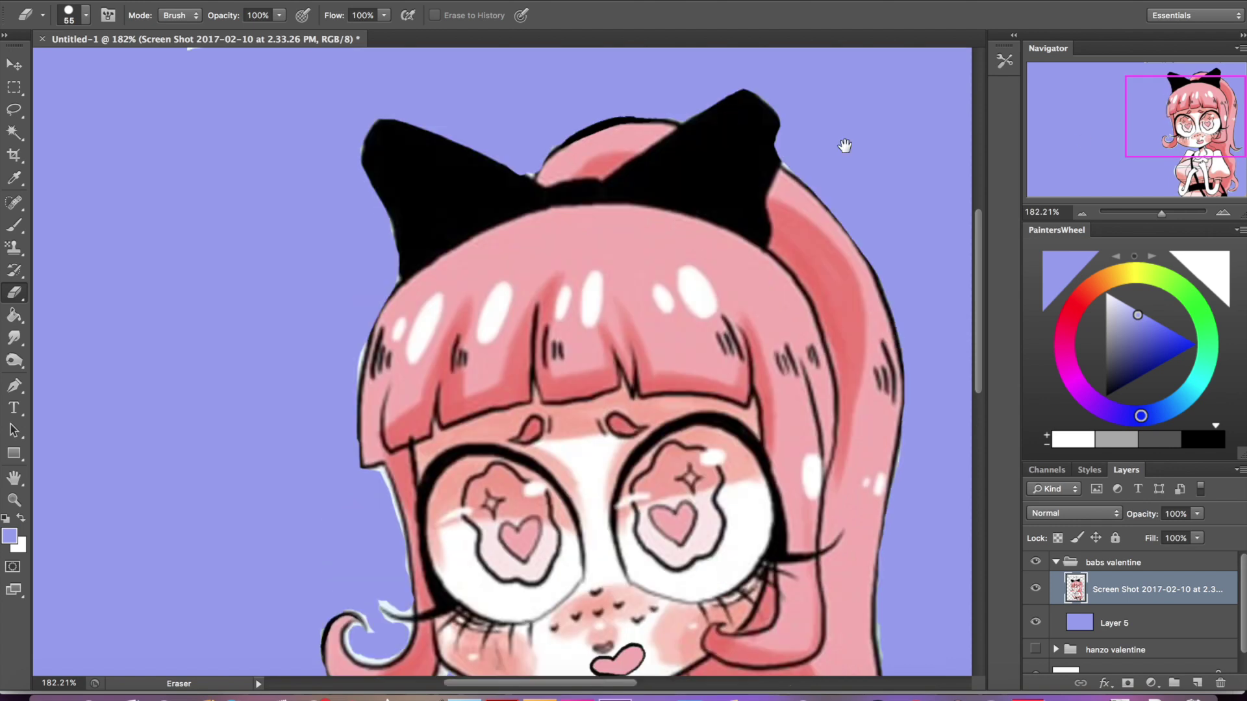
# Erase the pale fringe along the side hair, the curled lock and the ponytail's lower tip on the girl's layer
pyautogui.scroll(-4, 914, 136)
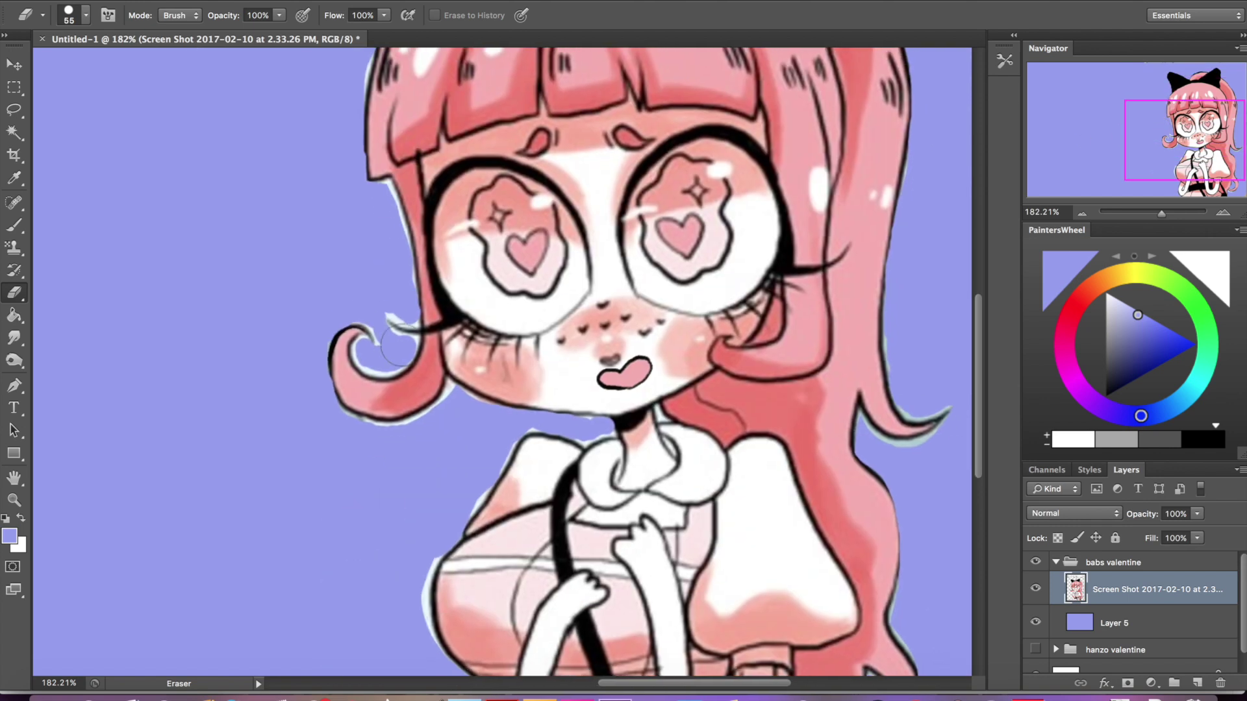
pyautogui.moveTo(404, 284); pyautogui.dragTo(383, 192)
pyautogui.moveTo(428, 656)
pyautogui.mouseDown()
pyautogui.moveTo(417, 579)
pyautogui.moveTo(462, 399)
pyautogui.moveTo(390, 423)
pyautogui.moveTo(371, 343)
pyautogui.mouseUp()
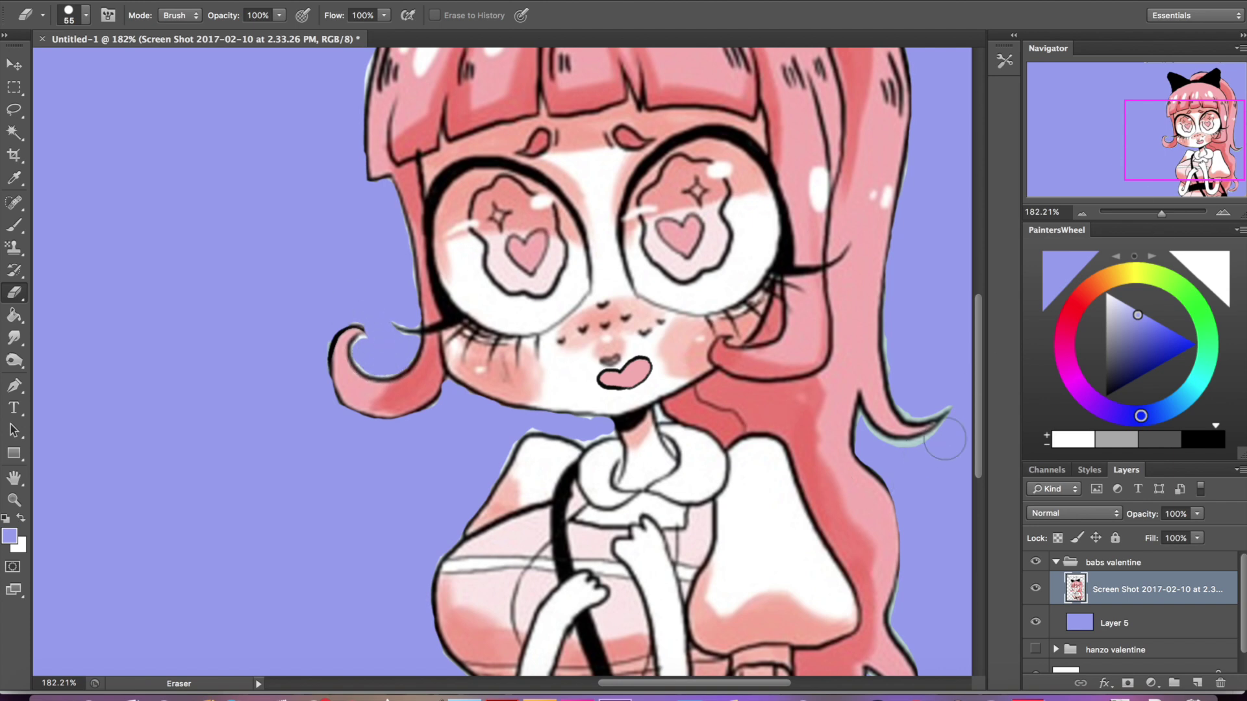
pyautogui.moveTo(935, 440)
pyautogui.mouseDown()
pyautogui.moveTo(873, 434)
pyautogui.moveTo(935, 406)
pyautogui.mouseUp()
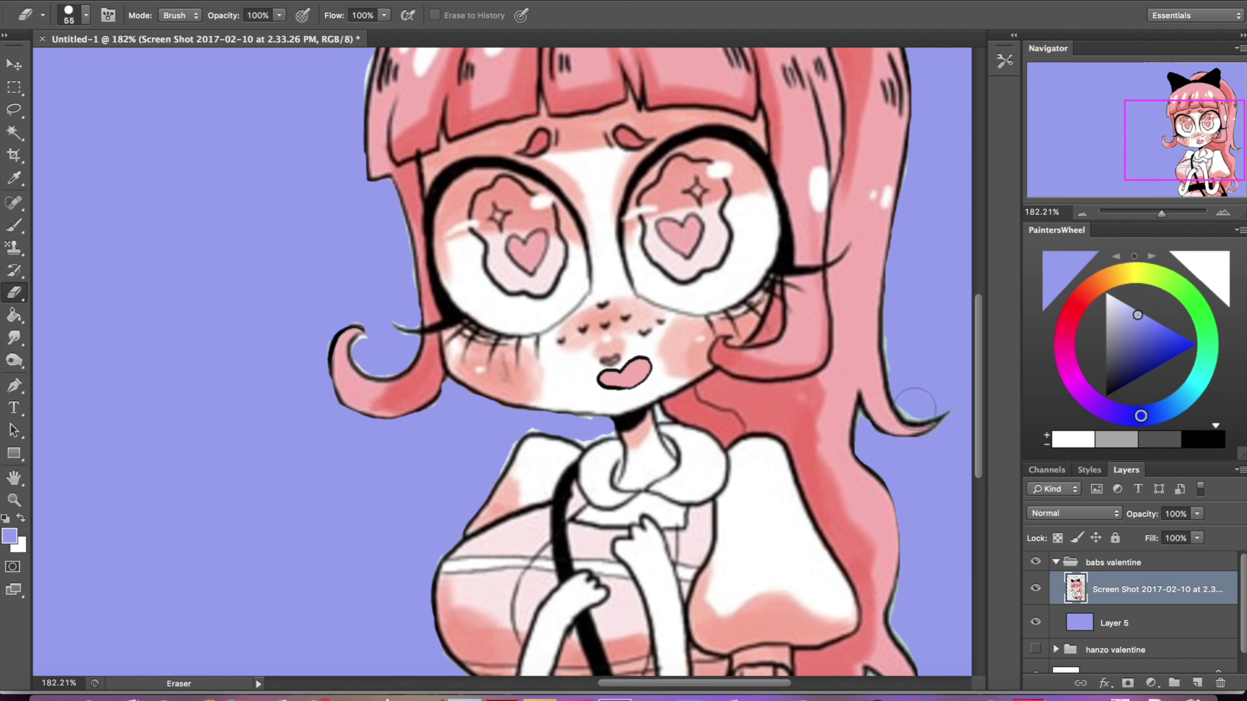
# Erase the remaining pale fringe under the girl's chin and around her neck and shoulder
pyautogui.scroll(-4, 902, 351)
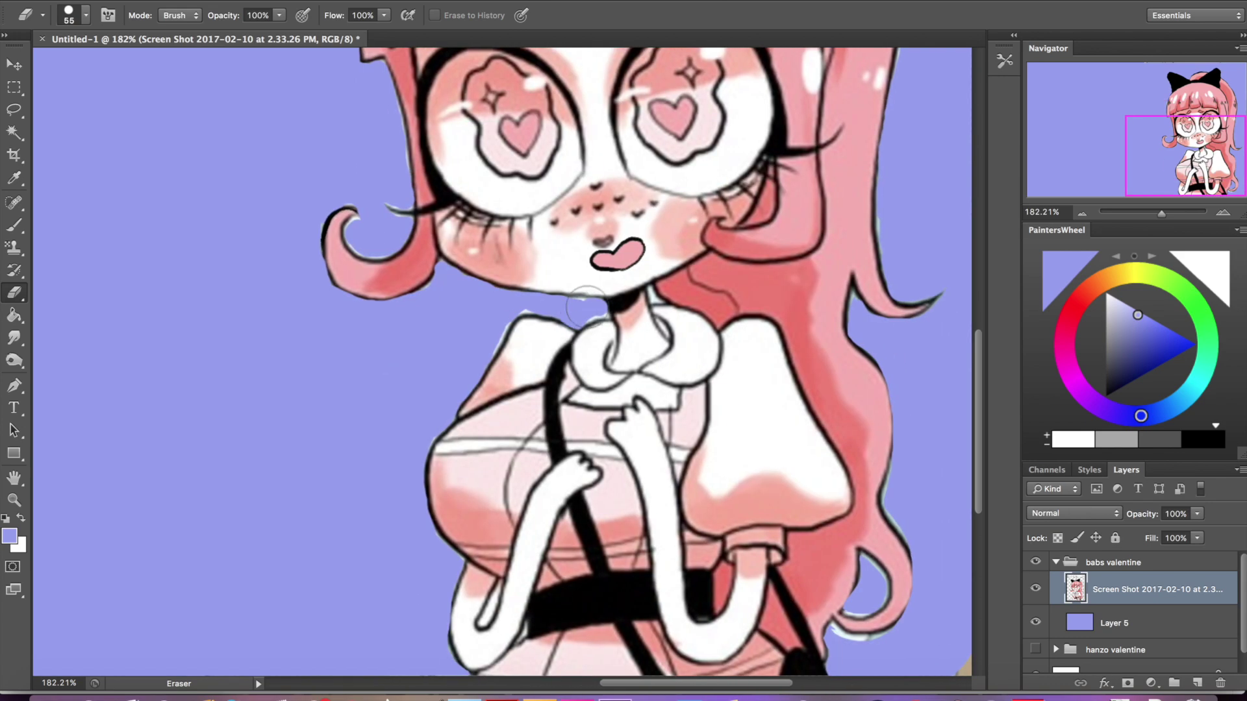
pyautogui.moveTo(600, 314)
pyautogui.mouseDown()
pyautogui.moveTo(516, 315)
pyautogui.moveTo(491, 343)
pyautogui.mouseUp()
pyautogui.moveTo(1161, 213)
pyautogui.mouseDown()
pyautogui.moveTo(1150, 215)
pyautogui.moveTo(1165, 213)
pyautogui.mouseUp()
pyautogui.moveTo(1179, 134); pyautogui.dragTo(1196, 149)
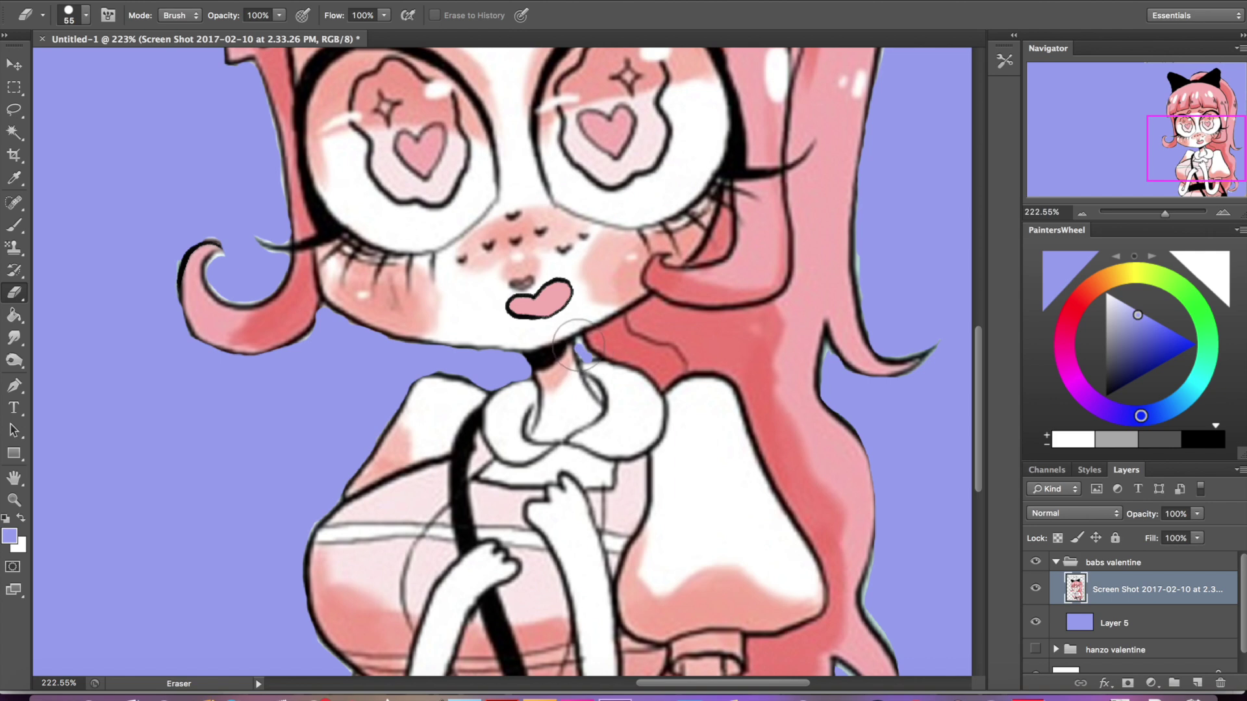
pyautogui.moveTo(1165, 213); pyautogui.dragTo(1155, 214)
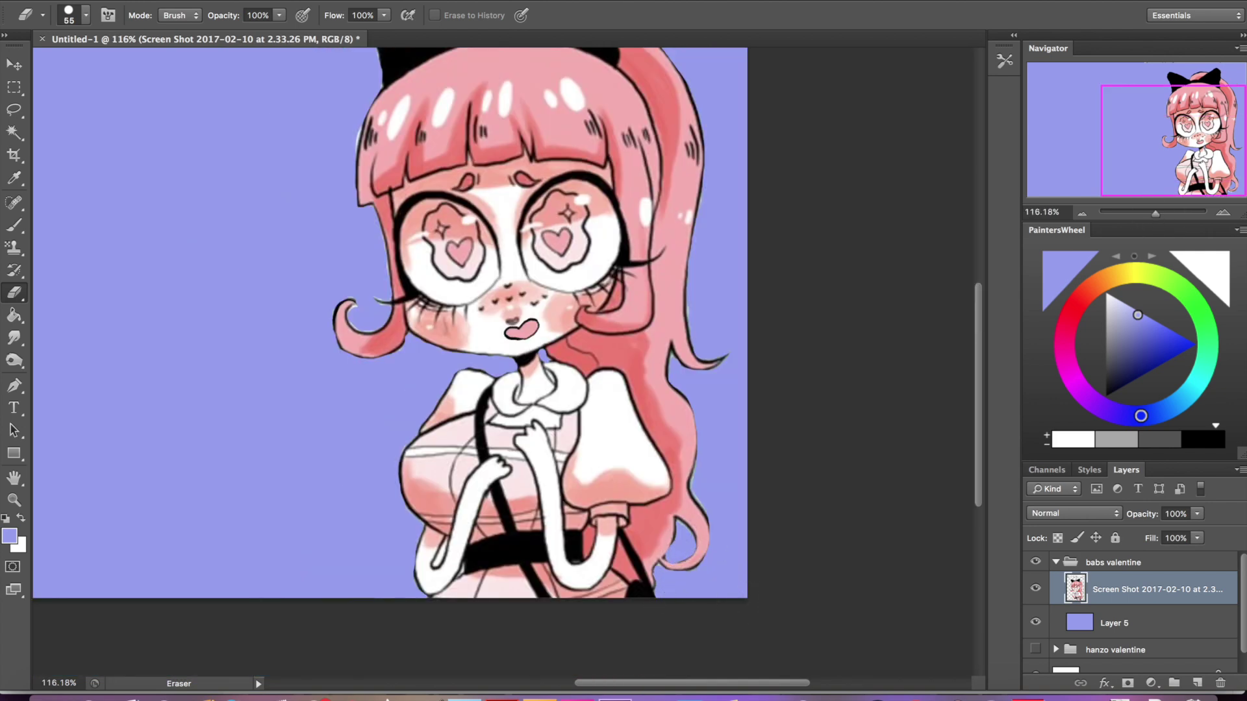
pyautogui.scroll(-3, 576, 302)
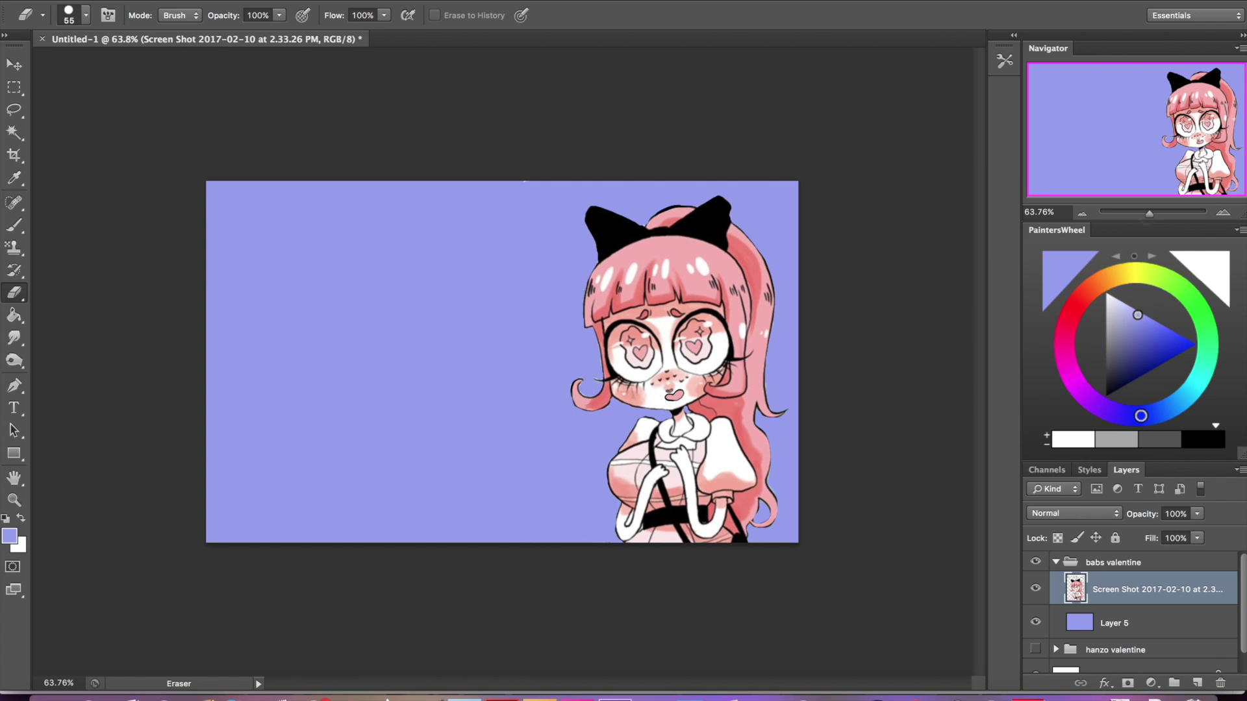
# Switch to the 35 px brush with white as the painting colour
pyautogui.press('b')
pyautogui.press('x')
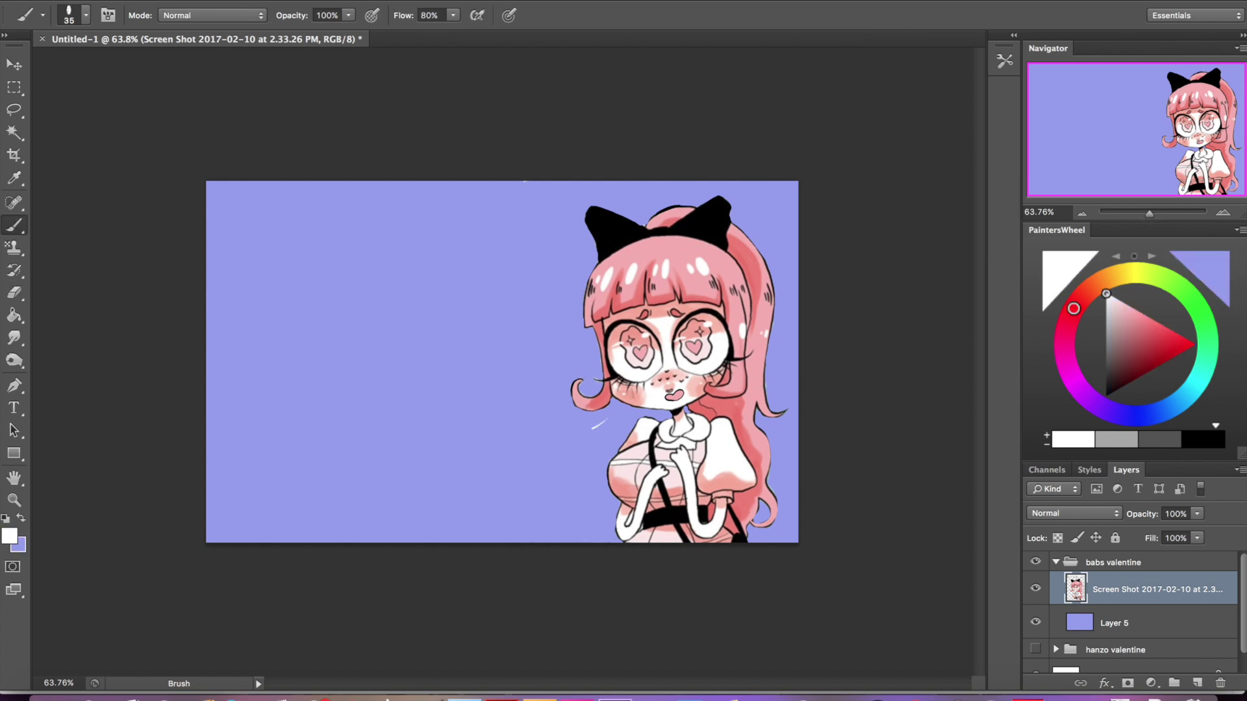
pyautogui.moveTo(549, 430)
pyautogui.mouseDown()
pyautogui.moveTo(306, 281)
pyautogui.moveTo(393, 503)
pyautogui.mouseUp()
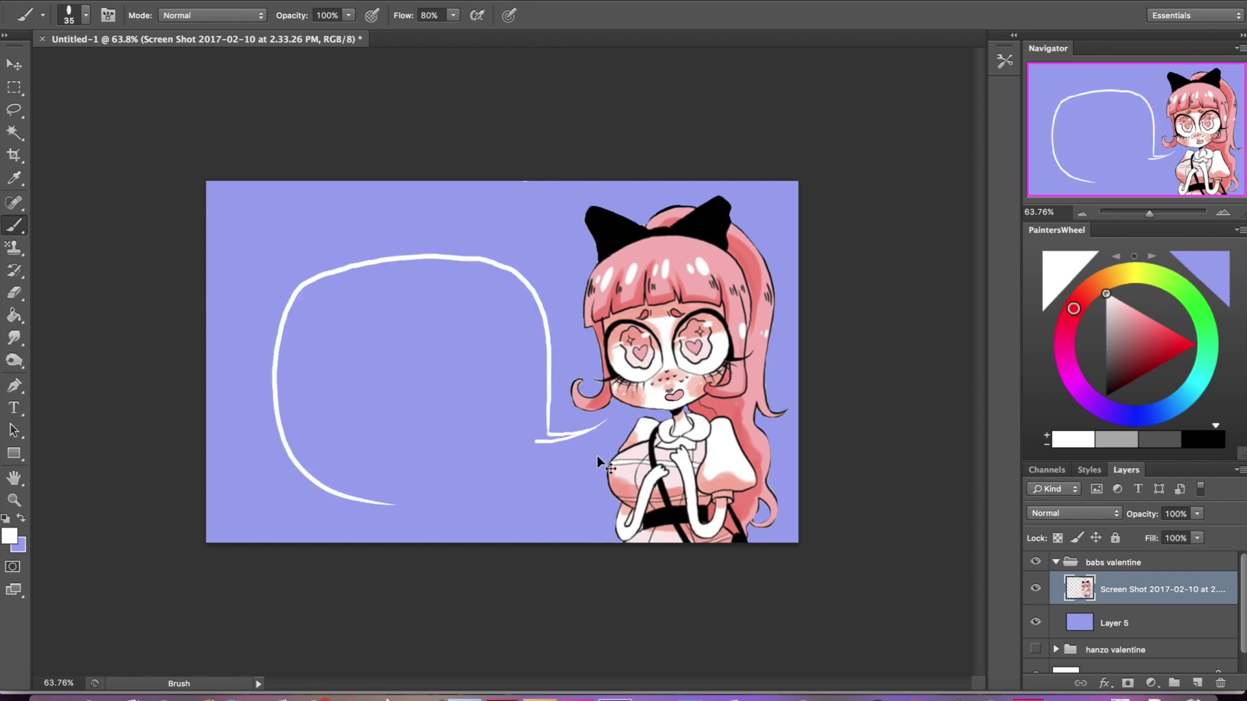
pyautogui.press('super+z')
pyautogui.moveTo(559, 380)
pyautogui.mouseDown()
pyautogui.moveTo(334, 278)
pyautogui.moveTo(455, 503)
pyautogui.moveTo(543, 442)
pyautogui.mouseUp()
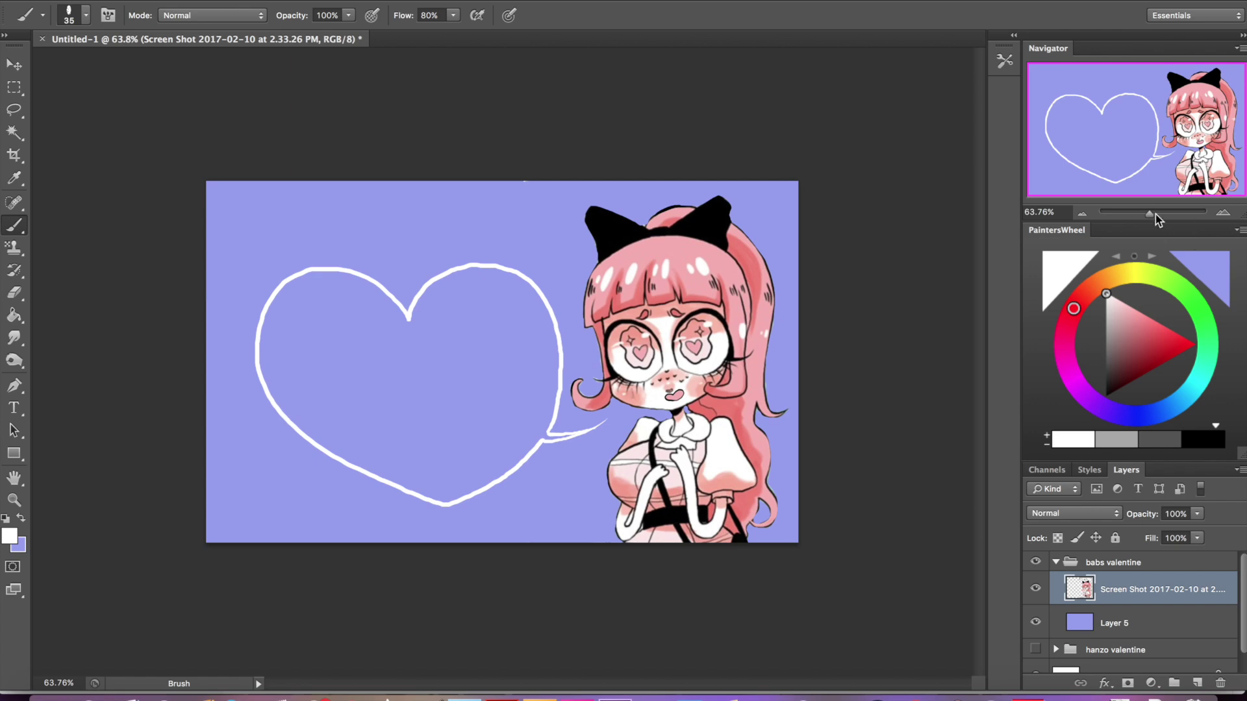
pyautogui.click(1155, 214)
pyautogui.moveTo(1141, 180); pyautogui.dragTo(1133, 187)
pyautogui.press('super+alt+z')
pyautogui.press('super+alt+z')
pyautogui.press('super+alt+z')
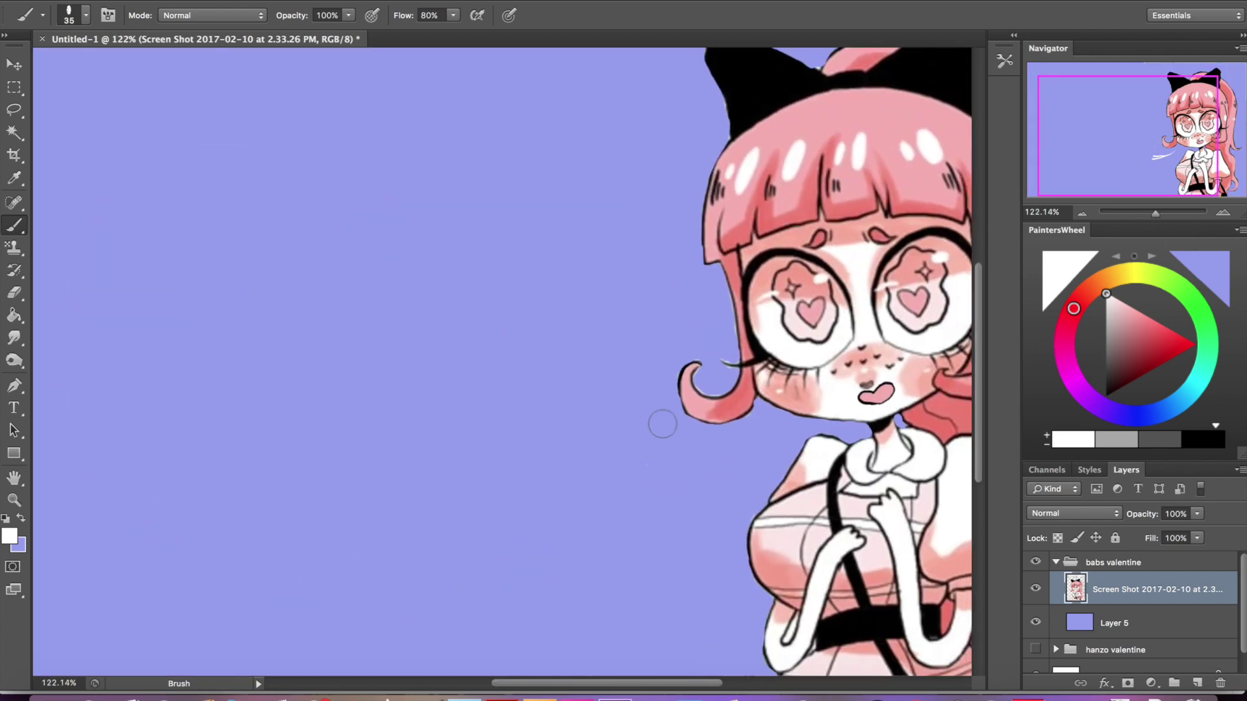
# Draw a white heart-shaped speech bubble with a curved tail reaching toward the girl, and fill the heart with white
pyautogui.moveTo(761, 433)
pyautogui.mouseDown()
pyautogui.moveTo(620, 447)
pyautogui.moveTo(410, 356)
pyautogui.mouseUp()
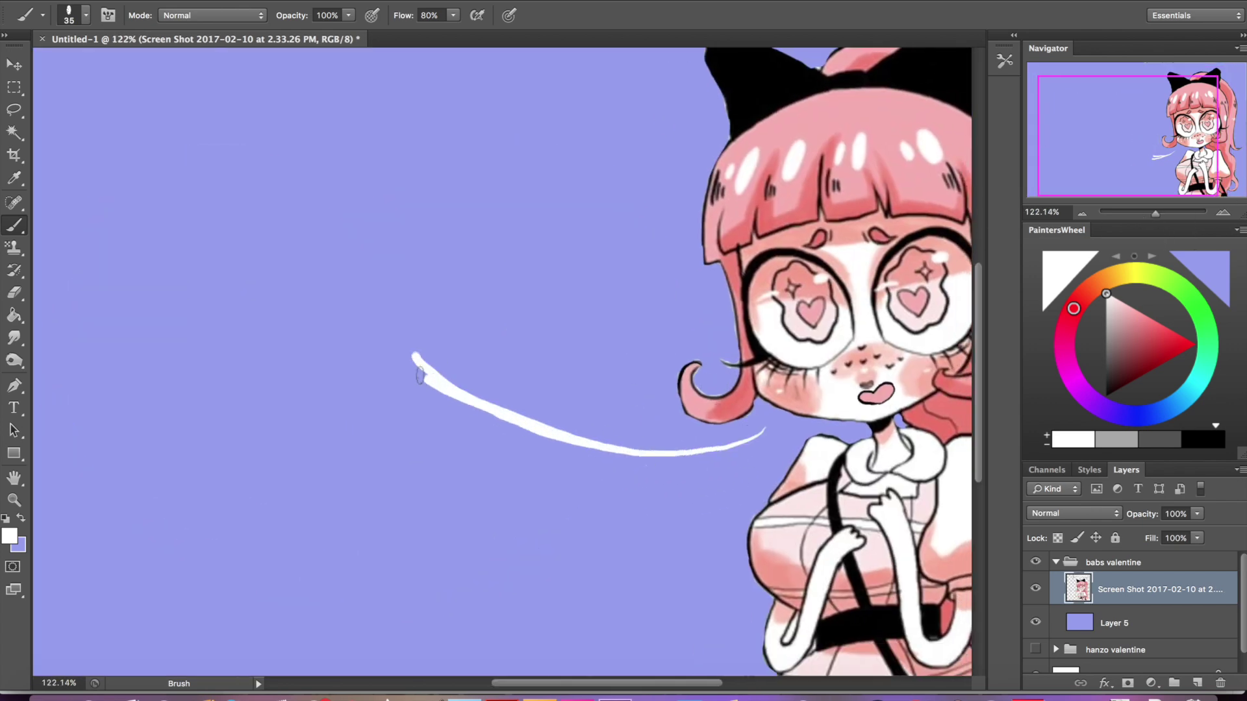
pyautogui.click(1147, 213)
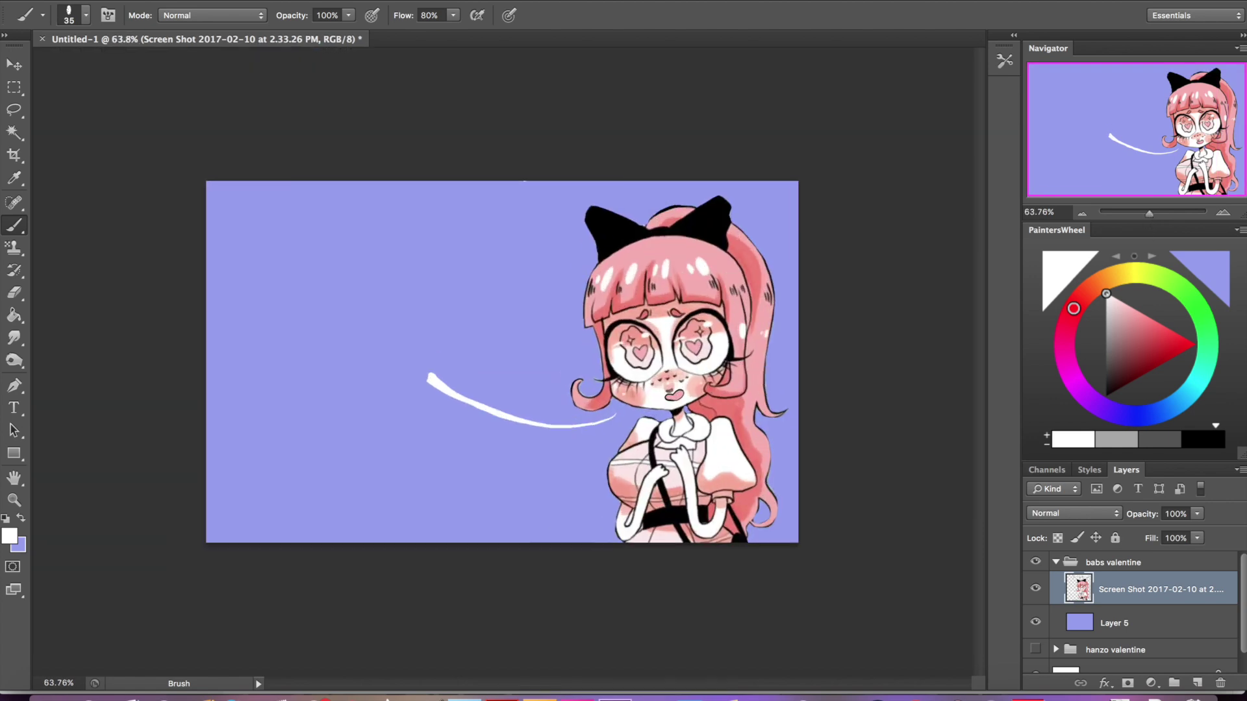
pyautogui.moveTo(368, 499)
pyautogui.mouseDown()
pyautogui.moveTo(402, 250)
pyautogui.moveTo(344, 263)
pyautogui.moveTo(294, 425)
pyautogui.mouseUp()
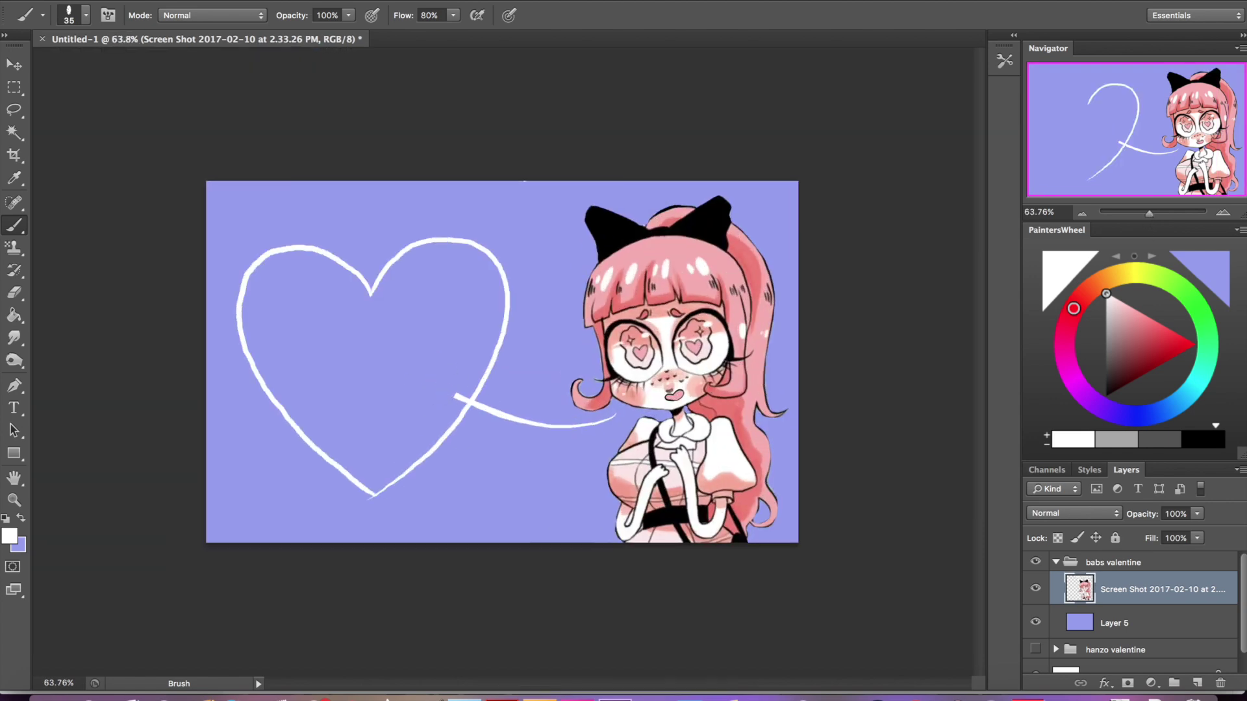
pyautogui.click(14, 316)
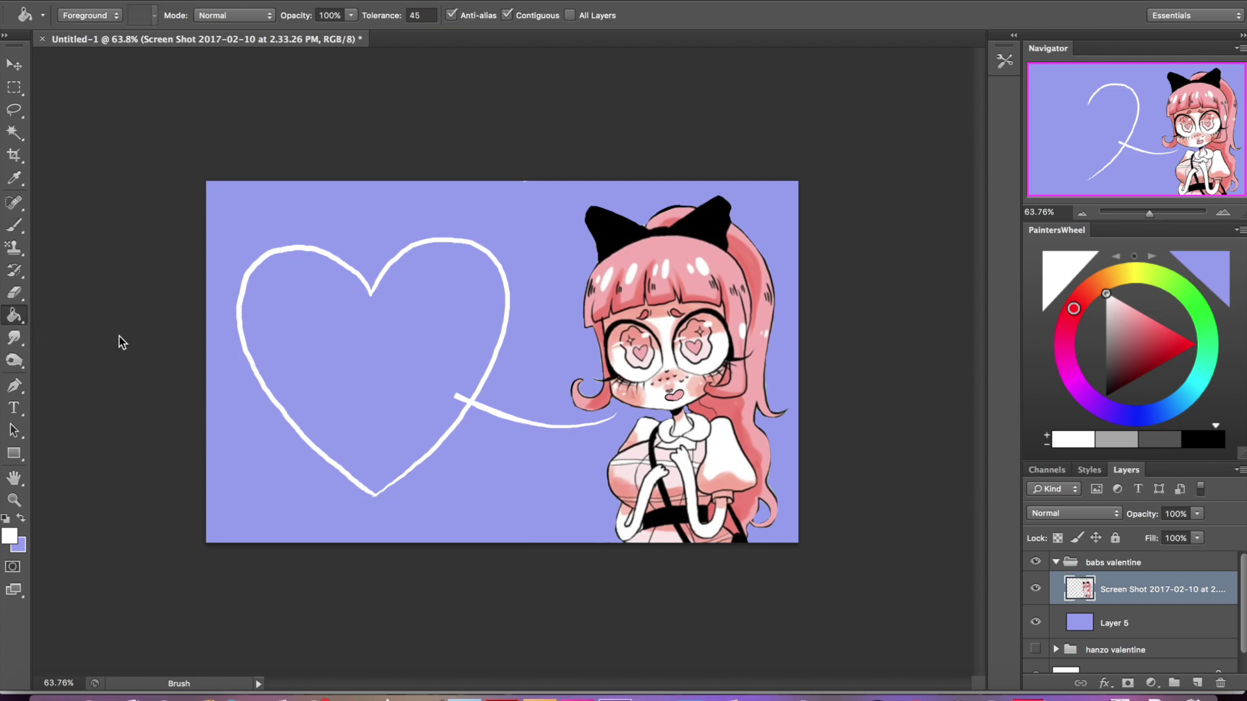
pyautogui.click(344, 344)
# Thicken the speech bubble's tail with white brush strokes so it tapers out from the heart
pyautogui.moveTo(1148, 214); pyautogui.dragTo(1157, 213)
pyautogui.click(14, 225)
pyautogui.moveTo(433, 469); pyautogui.dragTo(559, 487)
pyautogui.moveTo(493, 451); pyautogui.dragTo(481, 446)
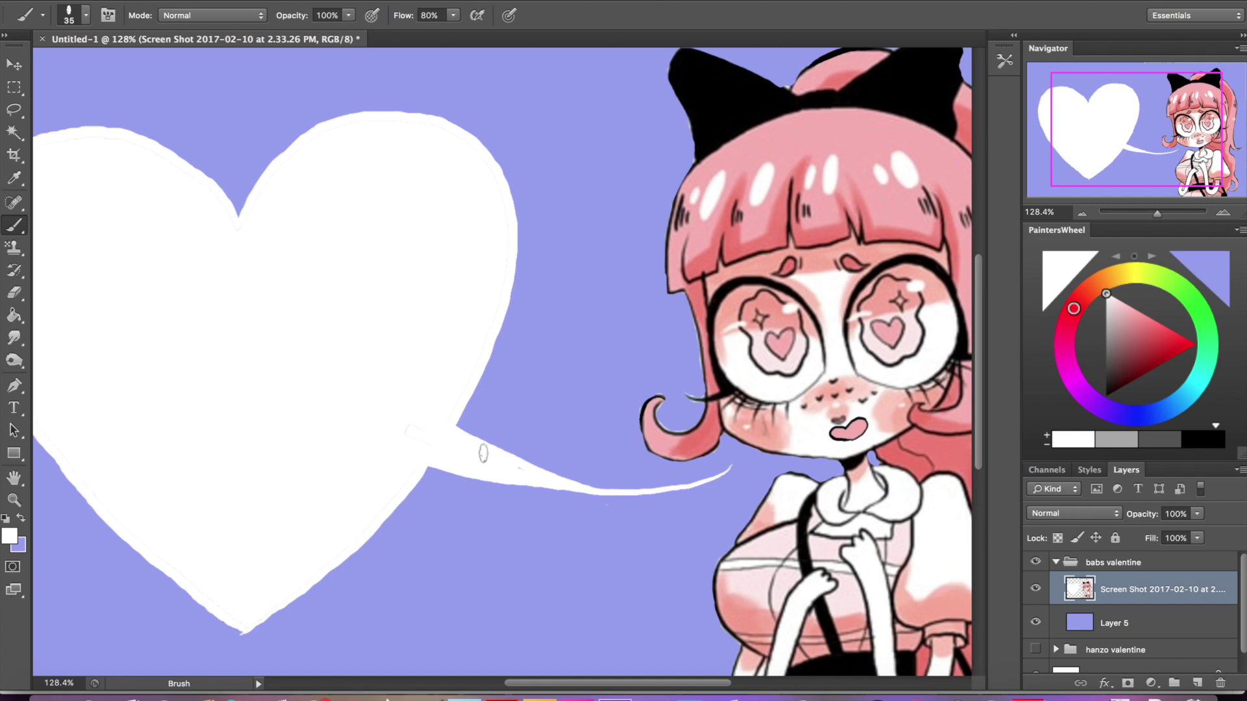
# Smooth the heart's lower point, outer edges and lobes with white brush strokes
pyautogui.moveTo(312, 587)
pyautogui.mouseDown()
pyautogui.moveTo(266, 620)
pyautogui.moveTo(308, 592)
pyautogui.mouseUp()
pyautogui.moveTo(252, 633); pyautogui.dragTo(202, 609)
pyautogui.moveTo(1093, 114); pyautogui.dragTo(1070, 119)
pyautogui.moveTo(370, 604); pyautogui.dragTo(159, 378)
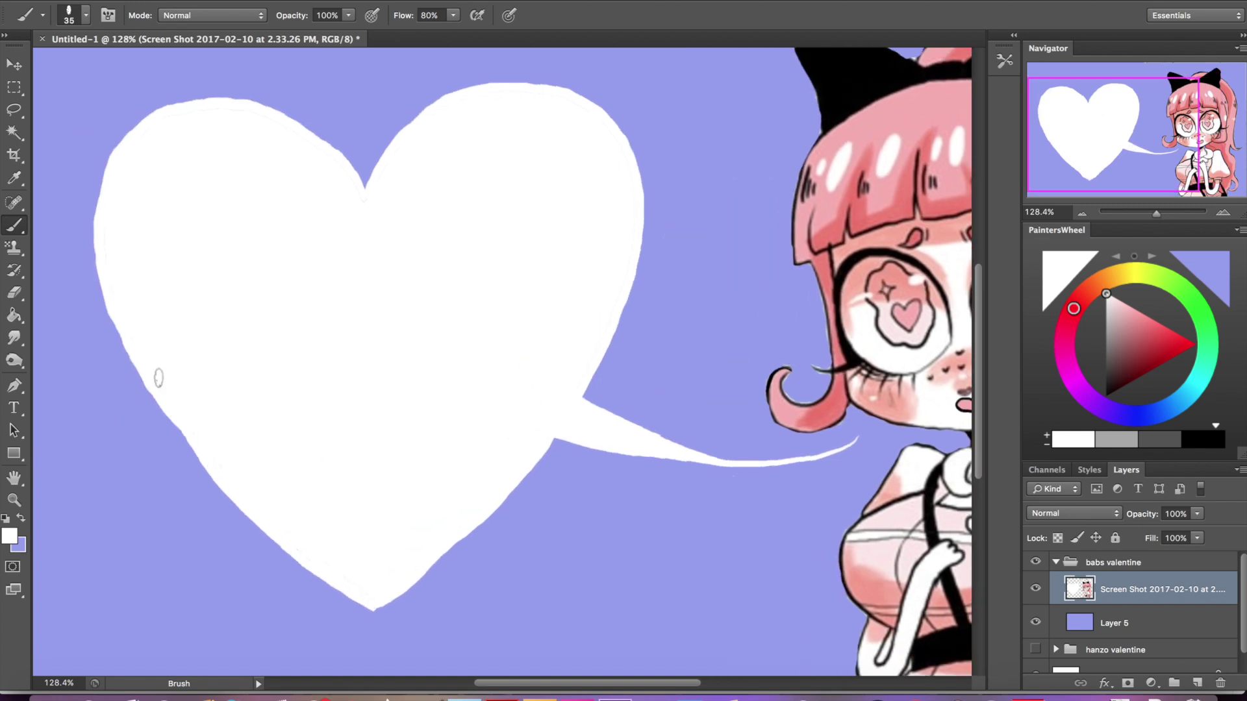
pyautogui.moveTo(1156, 213); pyautogui.dragTo(1156, 218)
pyautogui.moveTo(1104, 123); pyautogui.dragTo(1070, 116)
pyautogui.moveTo(381, 269)
pyautogui.mouseDown()
pyautogui.moveTo(164, 176)
pyautogui.moveTo(124, 205)
pyautogui.mouseUp()
pyautogui.moveTo(341, 200)
pyautogui.mouseDown()
pyautogui.moveTo(342, 227)
pyautogui.moveTo(302, 194)
pyautogui.mouseUp()
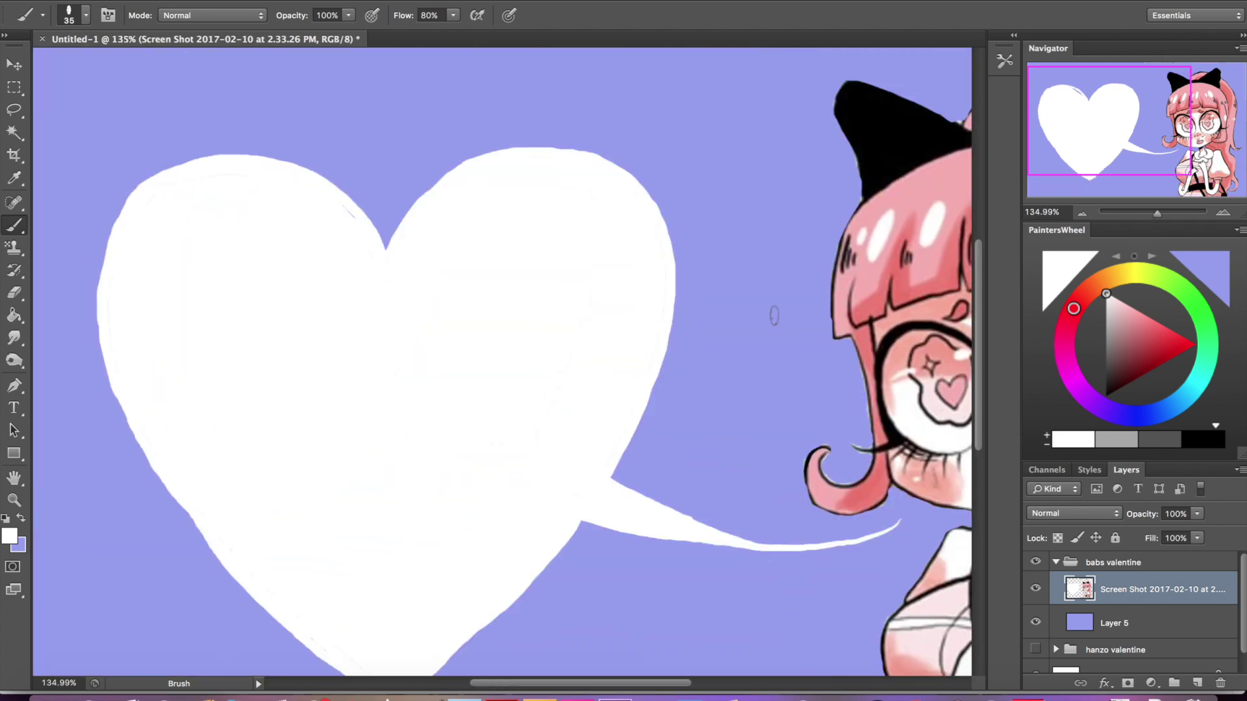
# Sample the periwinkle background colour and add a new layer above the girl's layer
pyautogui.moveTo(1135, 98); pyautogui.dragTo(1138, 114)
pyautogui.moveTo(1097, 152)
pyautogui.mouseDown()
pyautogui.moveTo(1113, 117)
pyautogui.moveTo(1100, 126)
pyautogui.mouseUp()
pyautogui.keyDown('alt'); pyautogui.click(120, 88); pyautogui.keyUp('alt')
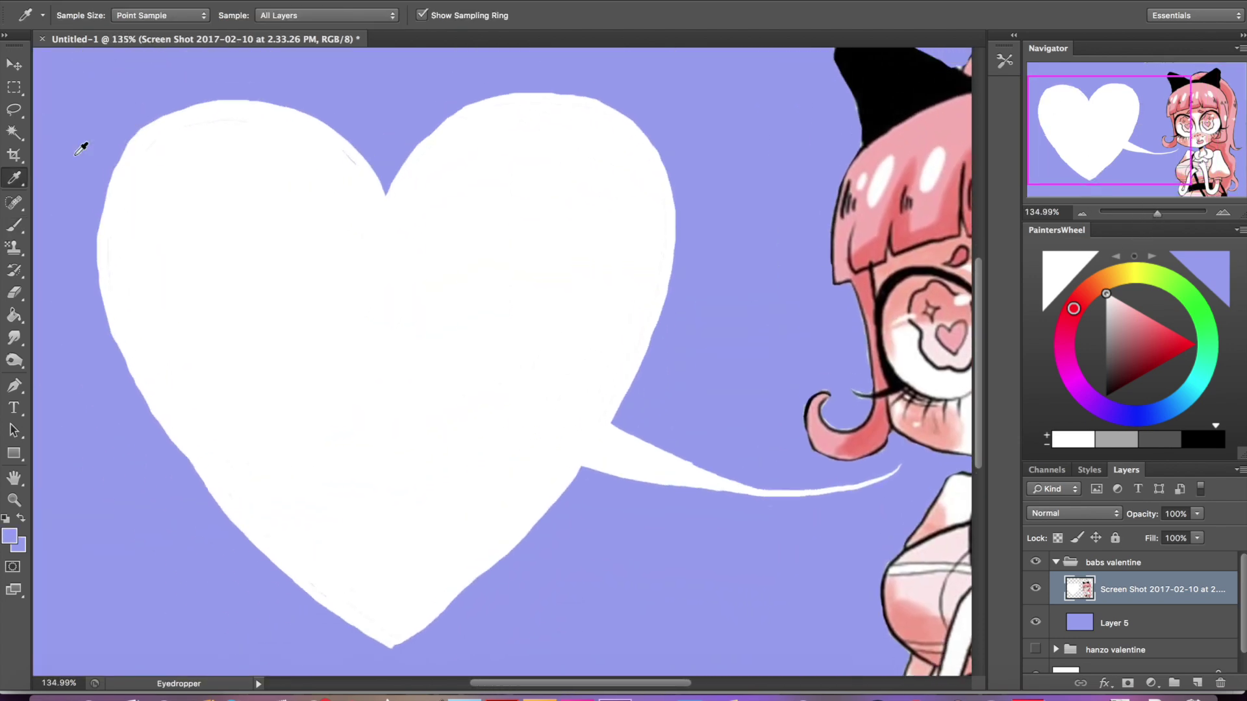
pyautogui.click(1197, 683)
pyautogui.moveTo(1101, 120)
pyautogui.mouseDown()
pyautogui.moveTo(1150, 113)
pyautogui.moveTo(1103, 114)
pyautogui.mouseUp()
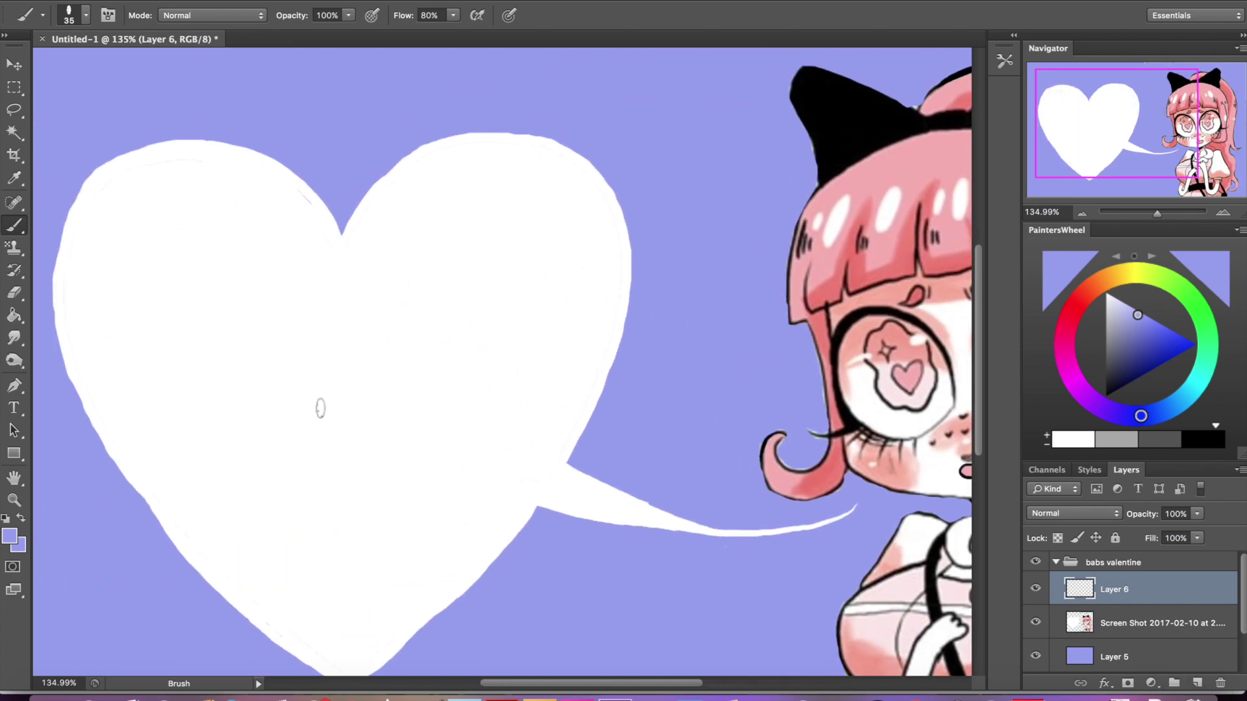
# Hand-letter "BE MINE," in periwinkle across the upper part of the heart, with a small heart dotting the i
pyautogui.moveTo(193, 273); pyautogui.dragTo(209, 366)
pyautogui.moveTo(191, 269); pyautogui.dragTo(211, 363)
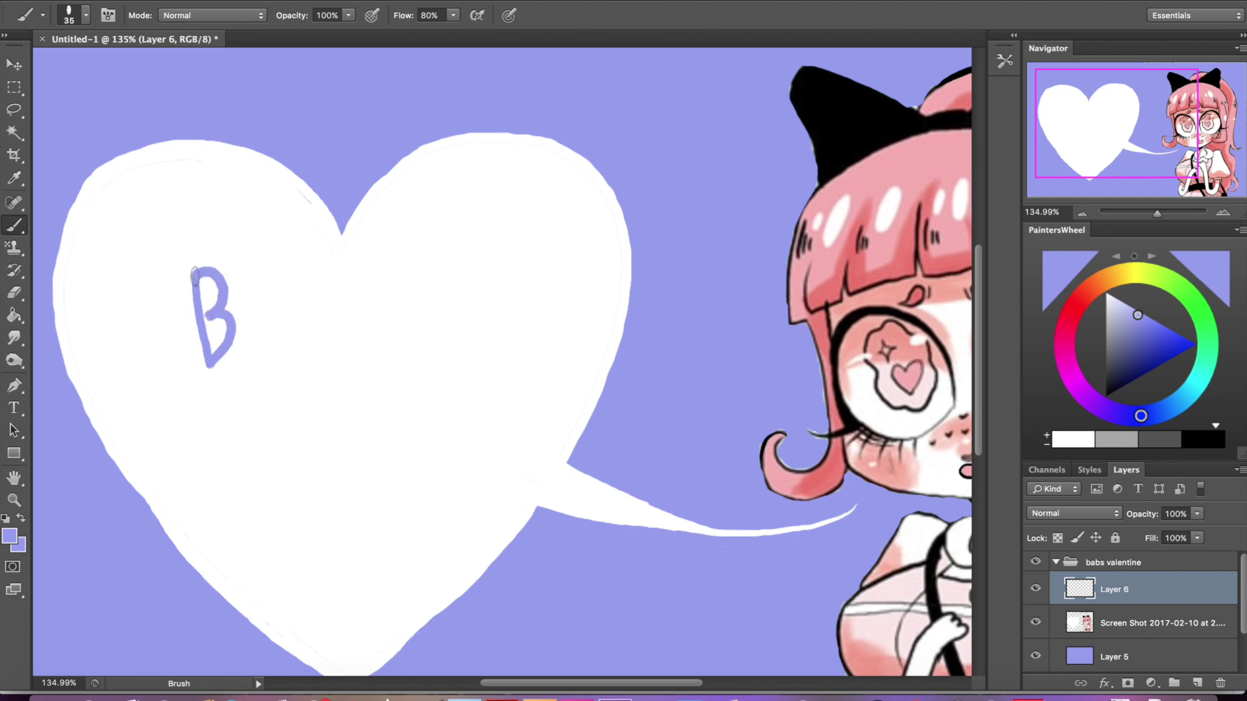
pyautogui.moveTo(264, 278)
pyautogui.mouseDown()
pyautogui.moveTo(290, 317)
pyautogui.moveTo(279, 301)
pyautogui.mouseUp()
pyautogui.moveTo(370, 274)
pyautogui.mouseDown()
pyautogui.moveTo(375, 343)
pyautogui.moveTo(428, 343)
pyautogui.mouseUp()
pyautogui.moveTo(455, 303); pyautogui.dragTo(457, 334)
pyautogui.moveTo(450, 268); pyautogui.dragTo(474, 267)
pyautogui.moveTo(486, 276)
pyautogui.mouseDown()
pyautogui.moveTo(487, 309)
pyautogui.moveTo(517, 279)
pyautogui.moveTo(566, 338)
pyautogui.moveTo(563, 318)
pyautogui.moveTo(570, 355)
pyautogui.mouseUp()
# Hand-letter "VALENTINE" in periwinkle beneath the first line, with a heart-dotted i
pyautogui.moveTo(185, 412)
pyautogui.mouseDown()
pyautogui.moveTo(201, 440)
pyautogui.moveTo(232, 388)
pyautogui.mouseUp()
pyautogui.moveTo(261, 484); pyautogui.dragTo(293, 481)
pyautogui.moveTo(267, 463)
pyautogui.mouseDown()
pyautogui.moveTo(286, 455)
pyautogui.moveTo(328, 472)
pyautogui.mouseUp()
pyautogui.moveTo(338, 419)
pyautogui.mouseDown()
pyautogui.moveTo(354, 469)
pyautogui.moveTo(351, 441)
pyautogui.mouseUp()
pyautogui.moveTo(360, 470)
pyautogui.mouseDown()
pyautogui.moveTo(387, 465)
pyautogui.moveTo(389, 408)
pyautogui.moveTo(439, 409)
pyautogui.mouseUp()
pyautogui.moveTo(410, 411)
pyautogui.mouseDown()
pyautogui.moveTo(416, 458)
pyautogui.moveTo(441, 466)
pyautogui.mouseUp()
pyautogui.moveTo(445, 419); pyautogui.dragTo(454, 422)
pyautogui.moveTo(461, 477); pyautogui.dragTo(462, 432)
pyautogui.moveTo(463, 432); pyautogui.dragTo(485, 474)
pyautogui.moveTo(485, 474)
pyautogui.mouseDown()
pyautogui.moveTo(498, 422)
pyautogui.moveTo(526, 476)
pyautogui.mouseUp()
pyautogui.moveTo(507, 449); pyautogui.dragTo(527, 448)
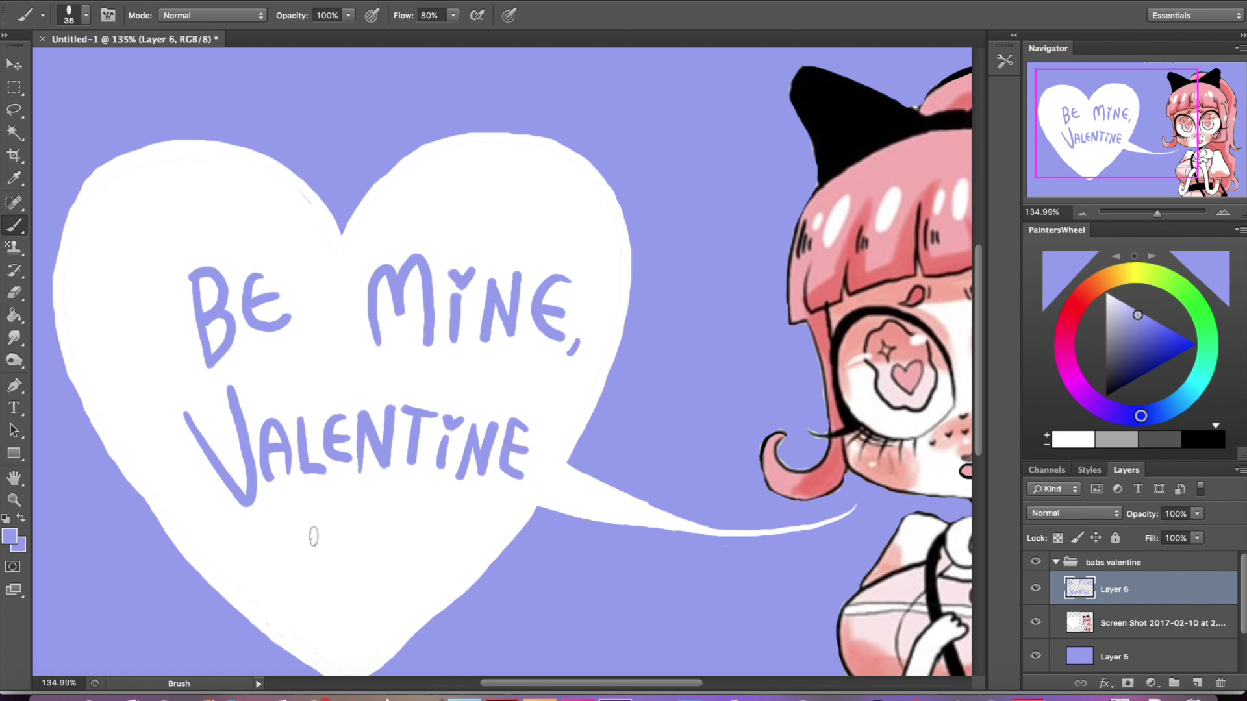
# Write a small "TO:" beneath the word Valentine in the lower part of the heart
pyautogui.moveTo(246, 543)
pyautogui.mouseDown()
pyautogui.moveTo(273, 541)
pyautogui.moveTo(259, 570)
pyautogui.mouseUp()
pyautogui.moveTo(281, 552); pyautogui.dragTo(276, 624)
pyautogui.click(298, 552)
pyautogui.click(298, 563)
pyautogui.moveTo(270, 609)
pyautogui.mouseDown()
pyautogui.moveTo(285, 606)
pyautogui.moveTo(269, 617)
pyautogui.mouseUp()
pyautogui.press('super+alt+z')
pyautogui.press('super+alt+z')
pyautogui.press('super+alt+z')
pyautogui.press('super+alt+z')
pyautogui.press('super+alt+z')
pyautogui.click(295, 548)
pyautogui.click(294, 561)
# Write a small "FROM:" below the "TO:" line near the heart's point
pyautogui.moveTo(266, 592); pyautogui.dragTo(280, 591)
pyautogui.moveTo(268, 606); pyautogui.dragTo(281, 606)
pyautogui.moveTo(289, 592)
pyautogui.mouseDown()
pyautogui.moveTo(289, 617)
pyautogui.moveTo(305, 620)
pyautogui.mouseUp()
pyautogui.moveTo(314, 602); pyautogui.dragTo(343, 618)
pyautogui.click(357, 601)
pyautogui.click(358, 614)
# Lasso the "BE MINE, VALENTINE" lettering and shift it slightly left within the heart using Free Transform
pyautogui.moveTo(1157, 213); pyautogui.dragTo(1149, 217)
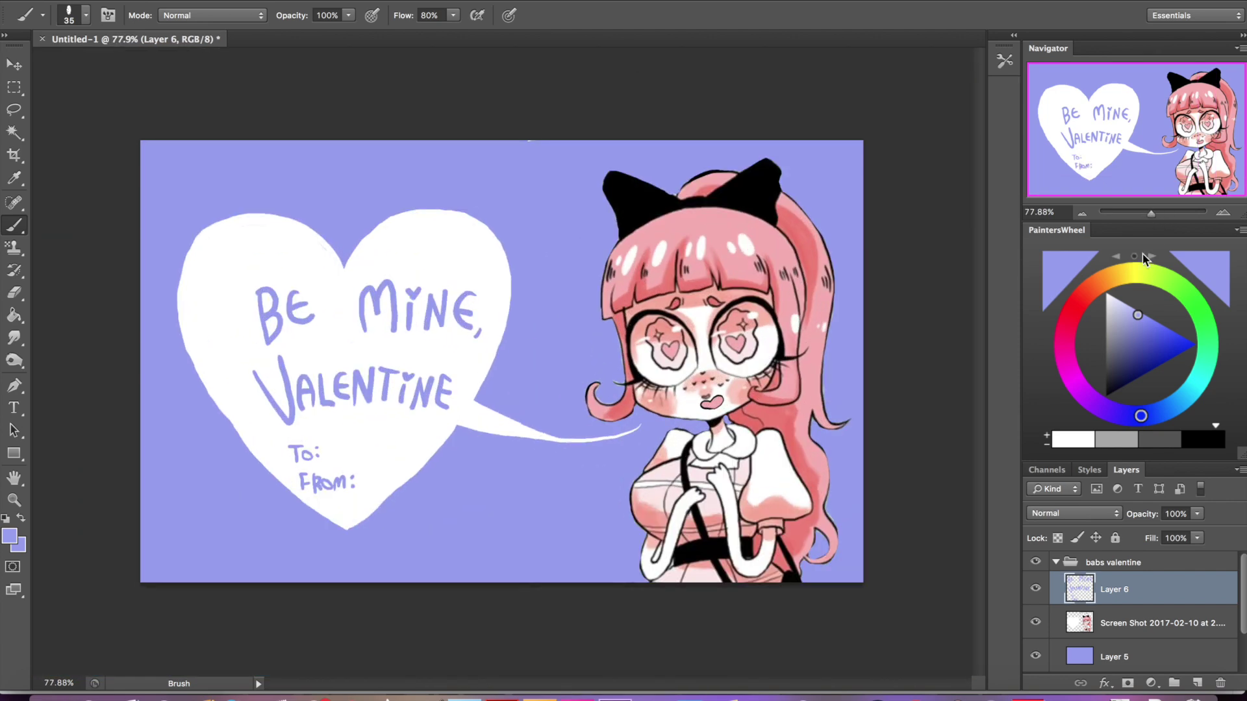
pyautogui.press('l')
pyautogui.moveTo(402, 443)
pyautogui.mouseDown()
pyautogui.moveTo(487, 315)
pyautogui.moveTo(263, 445)
pyautogui.moveTo(383, 453)
pyautogui.moveTo(361, 431)
pyautogui.mouseUp()
pyautogui.press('super+t')
pyautogui.press('Return')
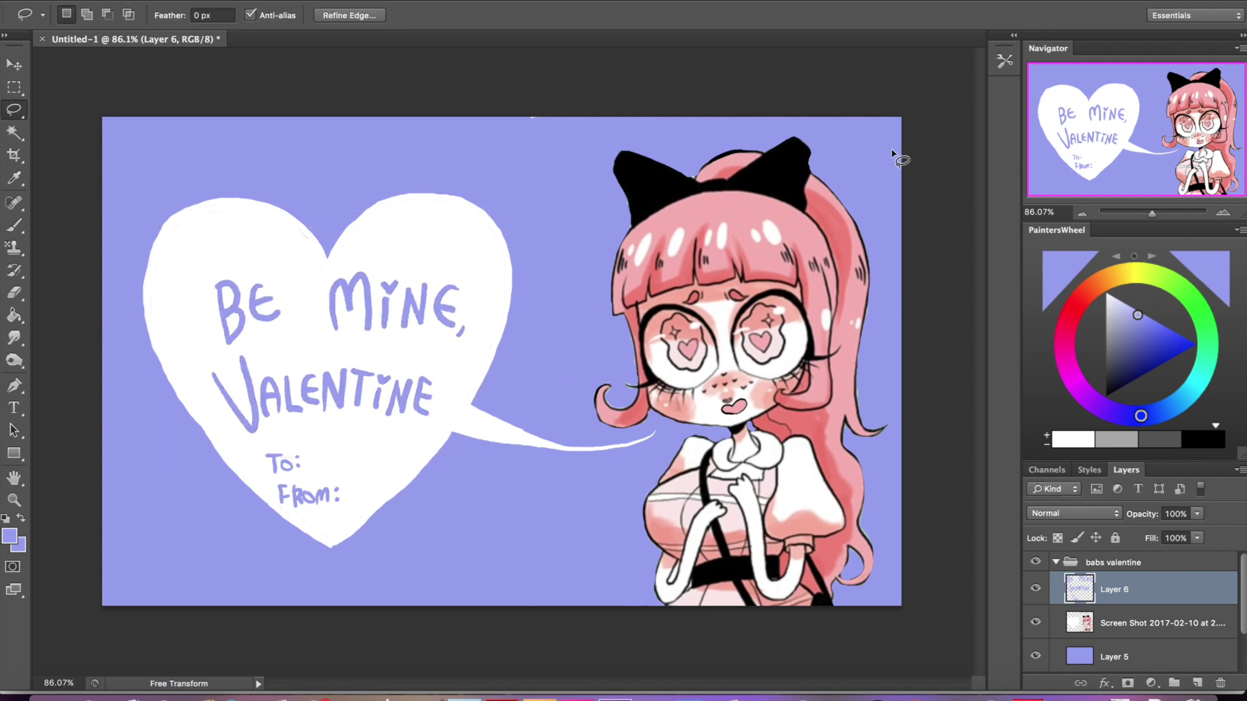
# Refill the card's background layer with a pale pink using the Paint Bucket
pyautogui.click(1141, 656)
pyautogui.press('g')
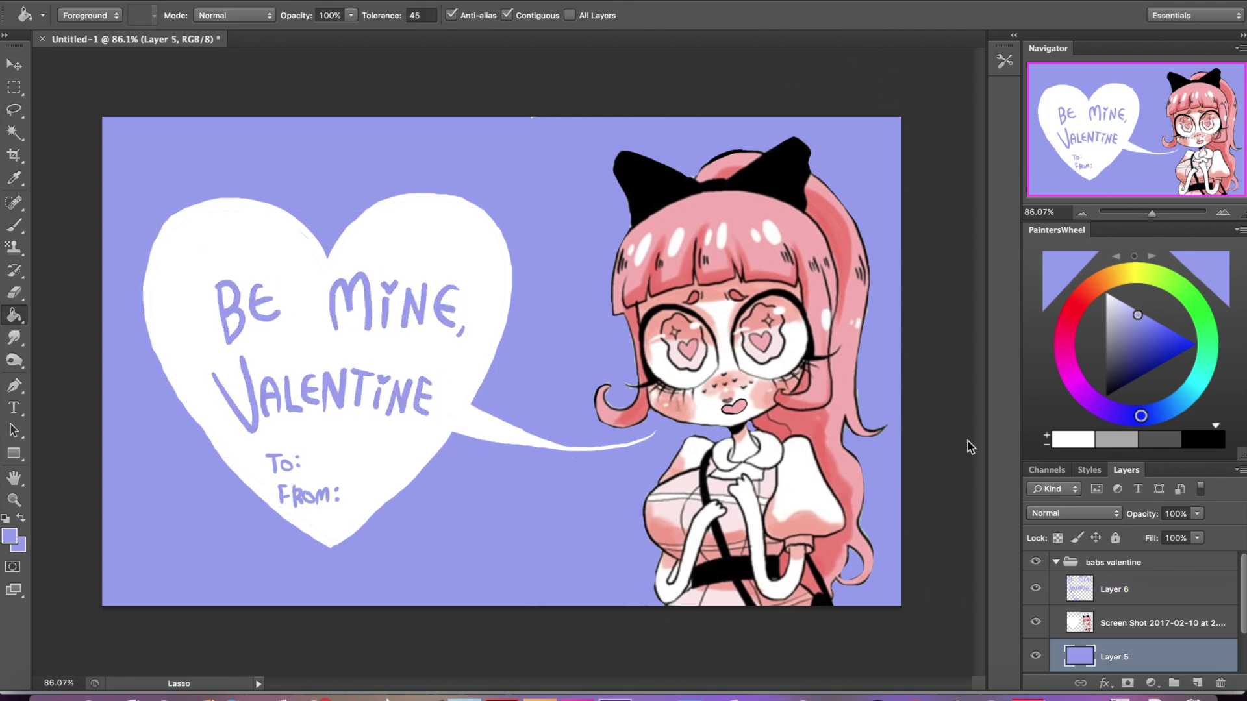
pyautogui.click(1074, 316)
pyautogui.click(1120, 301)
pyautogui.click(608, 534)
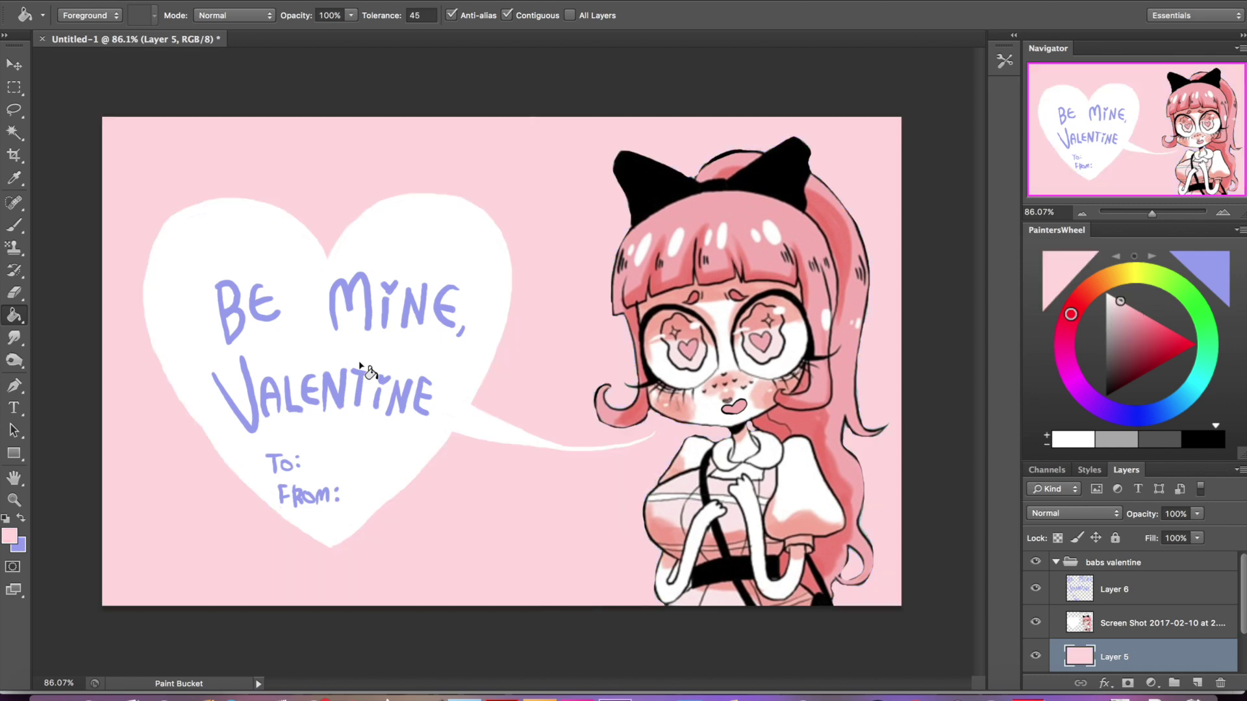
# Recolour all the lettering in a salmon red sampled from the girl's hair, using the Paint Bucket with Contiguous turned off
pyautogui.click(1082, 591)
pyautogui.click(1142, 341)
pyautogui.click(1148, 331)
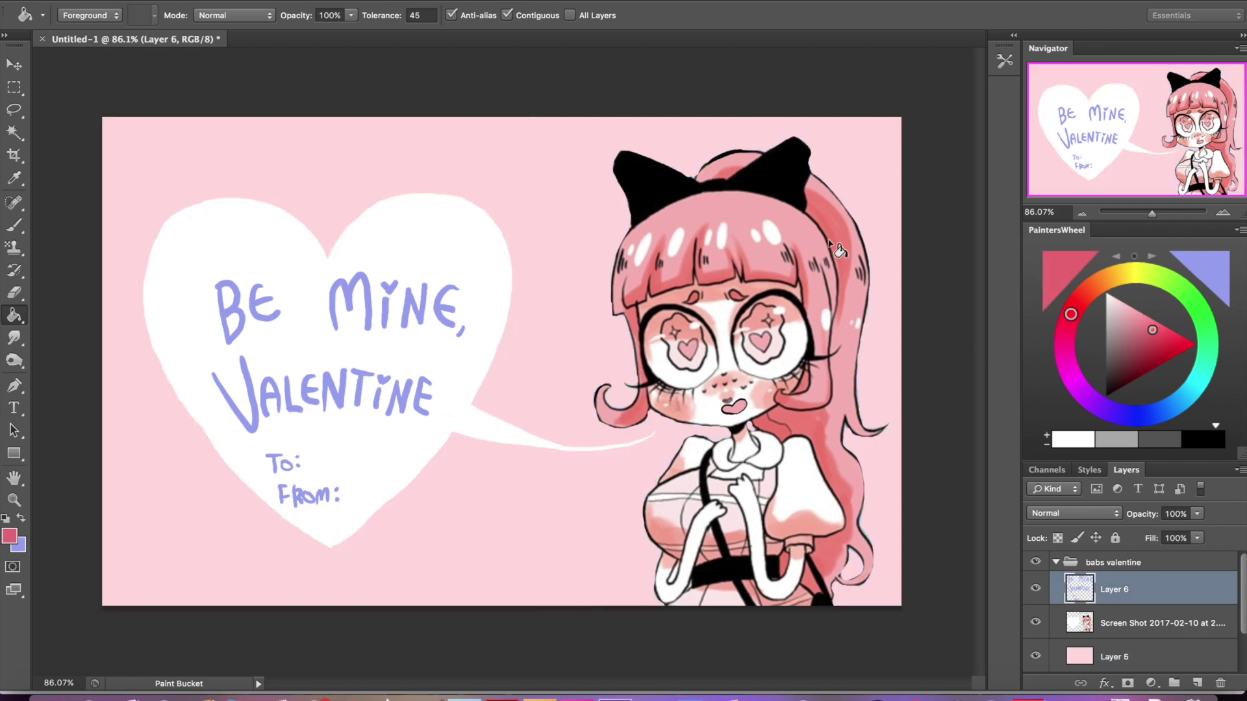
pyautogui.click(3, 182)
pyautogui.click(829, 238)
pyautogui.click(3, 314)
pyautogui.click(531, 16)
pyautogui.click(444, 321)
pyautogui.moveTo(1153, 214); pyautogui.dragTo(1152, 214)
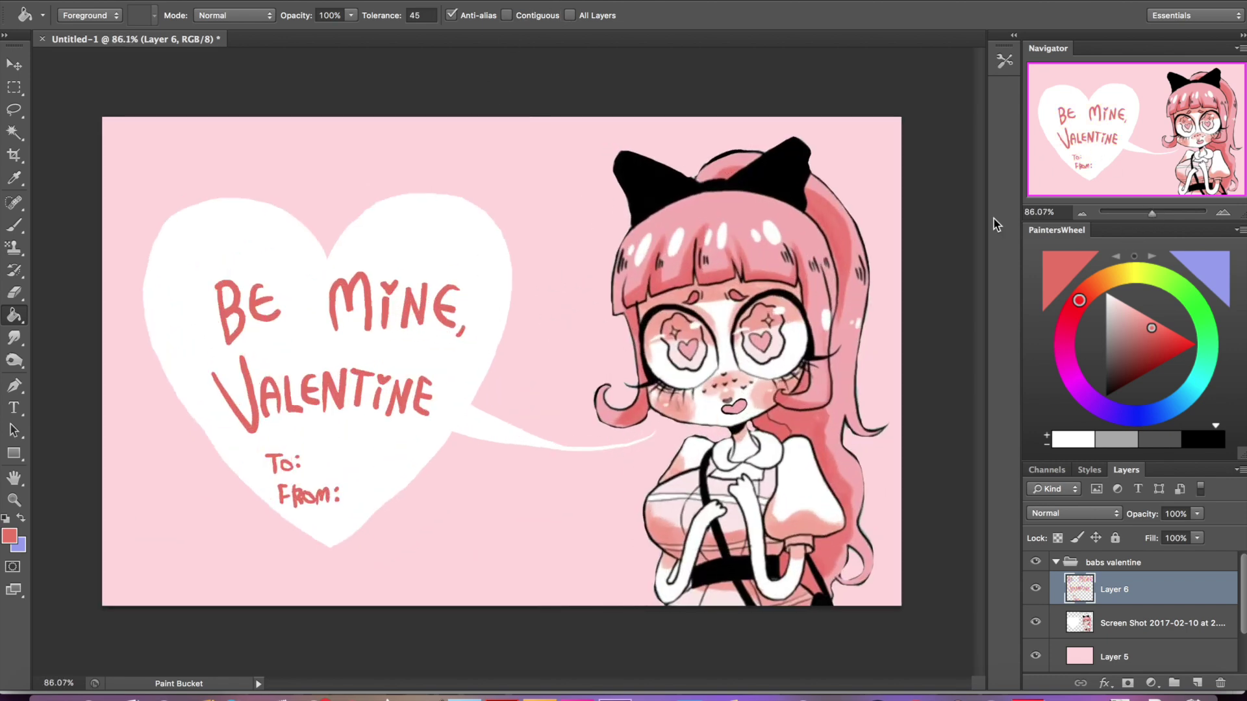
# Brush a salmon-red dashed outline around the heart speech bubble and its tail
pyautogui.click(6, 225)
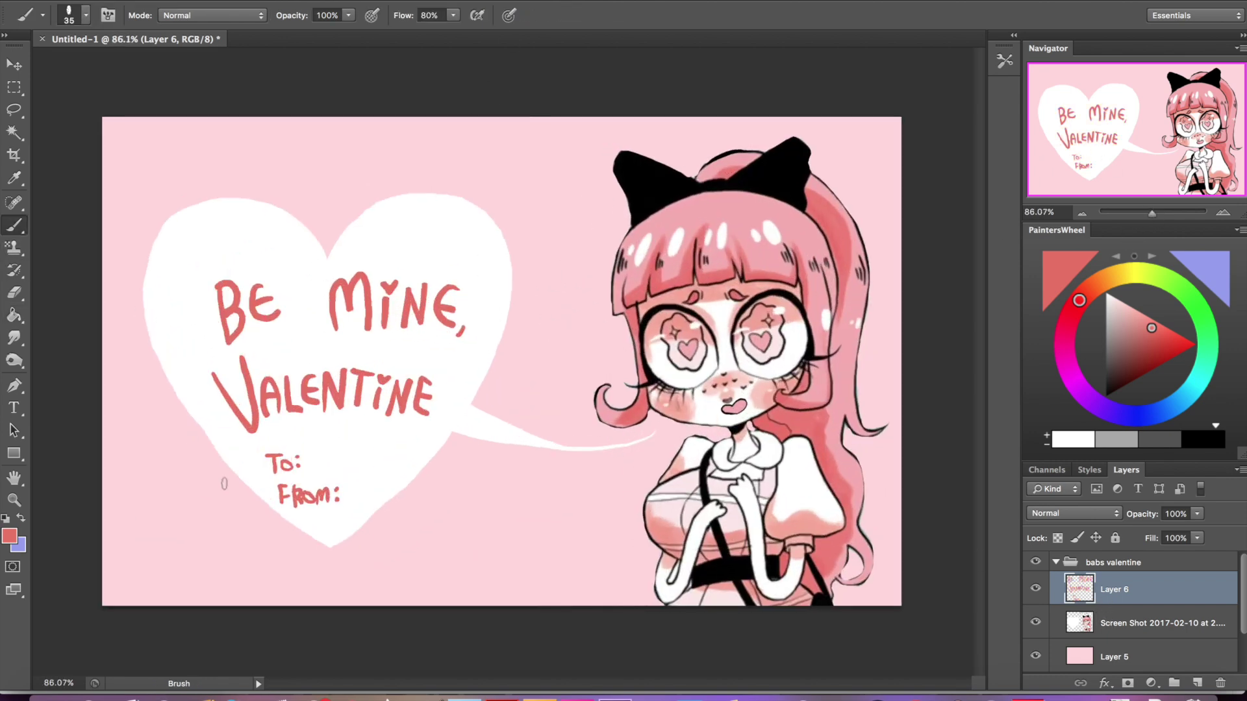
pyautogui.moveTo(310, 546); pyautogui.dragTo(215, 464)
pyautogui.moveTo(343, 548)
pyautogui.mouseDown()
pyautogui.moveTo(455, 441)
pyautogui.moveTo(480, 397)
pyautogui.moveTo(519, 252)
pyautogui.moveTo(480, 203)
pyautogui.moveTo(410, 187)
pyautogui.moveTo(336, 226)
pyautogui.moveTo(296, 207)
pyautogui.moveTo(183, 203)
pyautogui.moveTo(151, 235)
pyautogui.moveTo(137, 317)
pyautogui.moveTo(182, 416)
pyautogui.mouseUp()
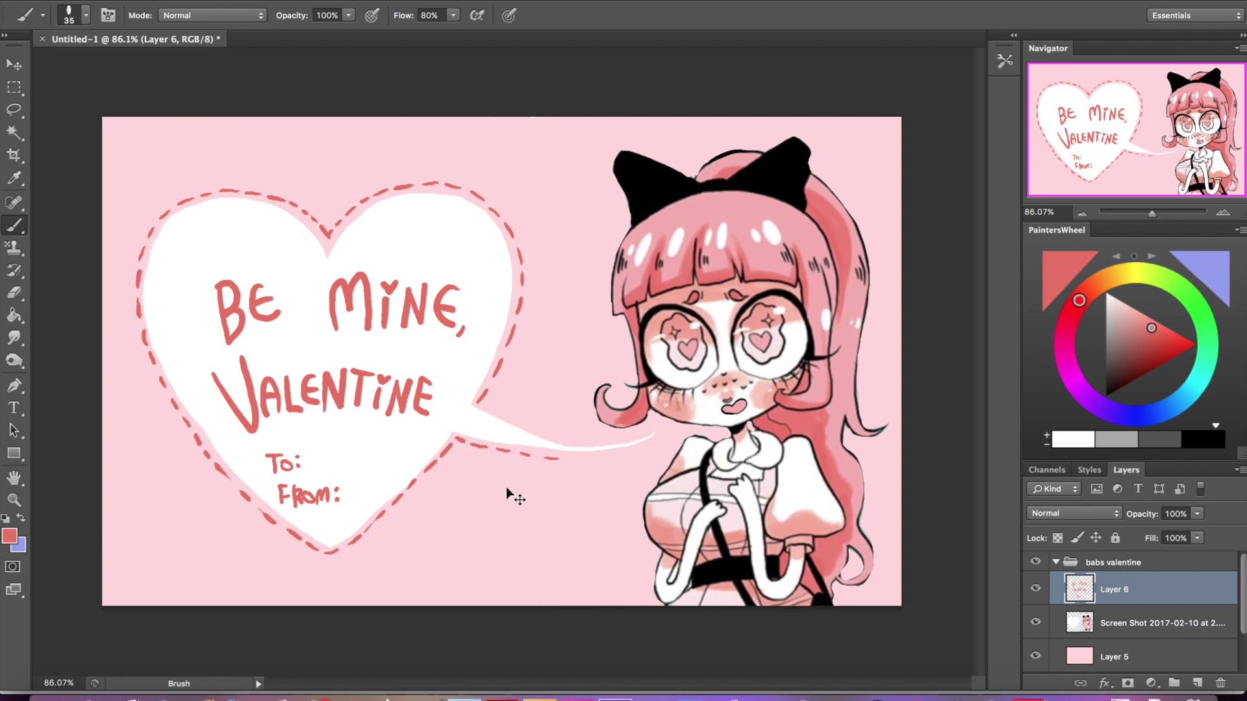
pyautogui.moveTo(544, 457); pyautogui.dragTo(602, 454)
pyautogui.moveTo(481, 404)
pyautogui.mouseDown()
pyautogui.moveTo(545, 436)
pyautogui.moveTo(648, 437)
pyautogui.mouseUp()
# Draw salmon-red heart outlines in varied sizes on both sides of the girl's head
pyautogui.moveTo(620, 360)
pyautogui.mouseDown()
pyautogui.moveTo(588, 328)
pyautogui.moveTo(633, 382)
pyautogui.mouseUp()
pyautogui.moveTo(597, 286); pyautogui.dragTo(574, 279)
pyautogui.moveTo(608, 229)
pyautogui.mouseDown()
pyautogui.moveTo(598, 251)
pyautogui.moveTo(563, 237)
pyautogui.mouseUp()
pyautogui.moveTo(874, 353); pyautogui.dragTo(876, 338)
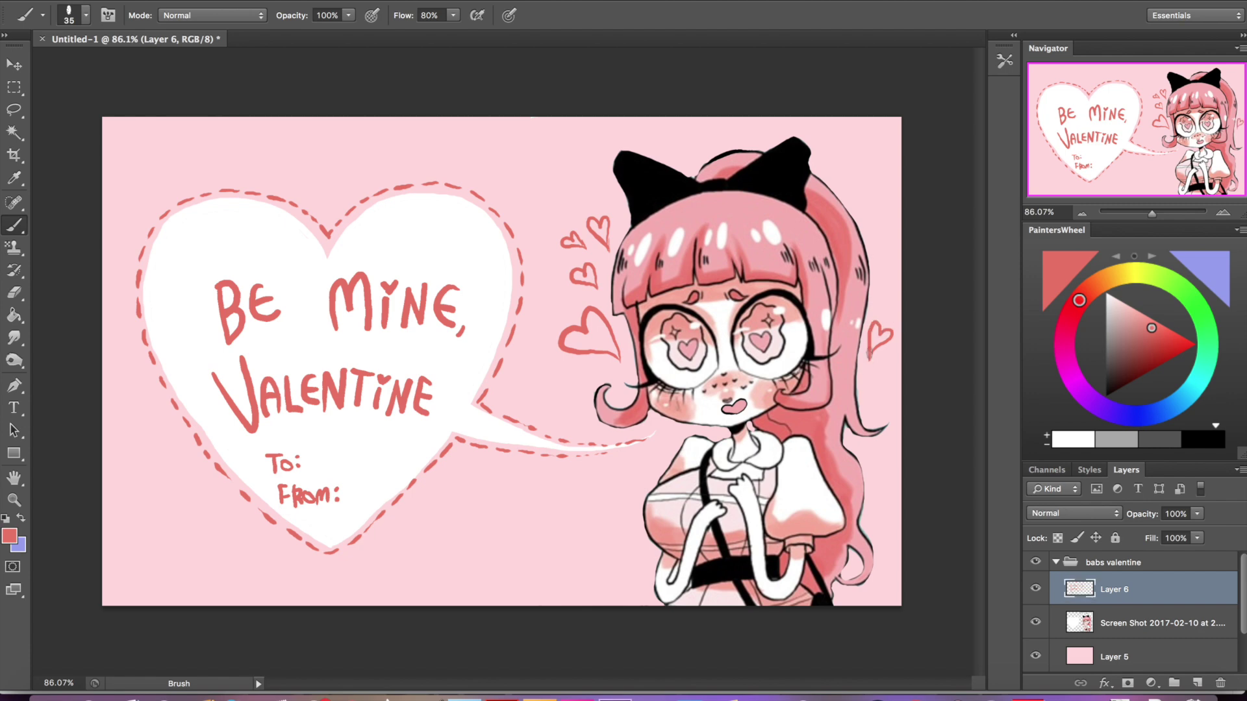
pyautogui.moveTo(890, 292); pyautogui.dragTo(879, 307)
pyautogui.moveTo(879, 201)
pyautogui.mouseDown()
pyautogui.moveTo(864, 200)
pyautogui.moveTo(875, 213)
pyautogui.mouseUp()
# Draw more small heart outlines above and beside the girl's bow and the top of her ponytail
pyautogui.moveTo(594, 182); pyautogui.dragTo(592, 207)
pyautogui.moveTo(684, 159)
pyautogui.mouseDown()
pyautogui.moveTo(677, 140)
pyautogui.moveTo(683, 161)
pyautogui.mouseUp()
pyautogui.moveTo(753, 144)
pyautogui.mouseDown()
pyautogui.moveTo(747, 130)
pyautogui.moveTo(753, 144)
pyautogui.mouseUp()
pyautogui.moveTo(847, 149)
pyautogui.mouseDown()
pyautogui.moveTo(844, 136)
pyautogui.moveTo(837, 162)
pyautogui.mouseUp()
pyautogui.moveTo(635, 137)
pyautogui.mouseDown()
pyautogui.moveTo(651, 139)
pyautogui.moveTo(584, 161)
pyautogui.mouseUp()
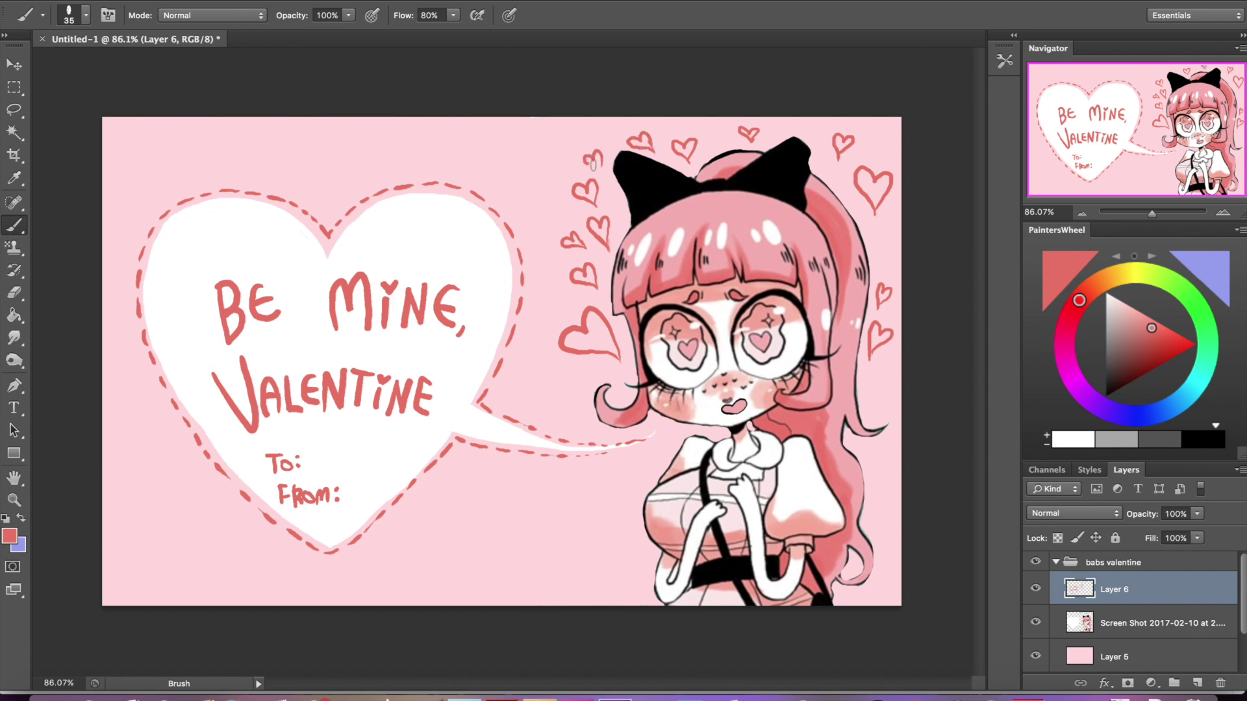
# Fill the gaps beside the girl's hair and in the card's upper area with additional heart outlines
pyautogui.moveTo(572, 384); pyautogui.dragTo(588, 385)
pyautogui.moveTo(551, 212)
pyautogui.mouseDown()
pyautogui.moveTo(541, 175)
pyautogui.moveTo(552, 213)
pyautogui.mouseUp()
pyautogui.moveTo(882, 251); pyautogui.dragTo(885, 232)
pyautogui.moveTo(875, 161); pyautogui.dragTo(872, 151)
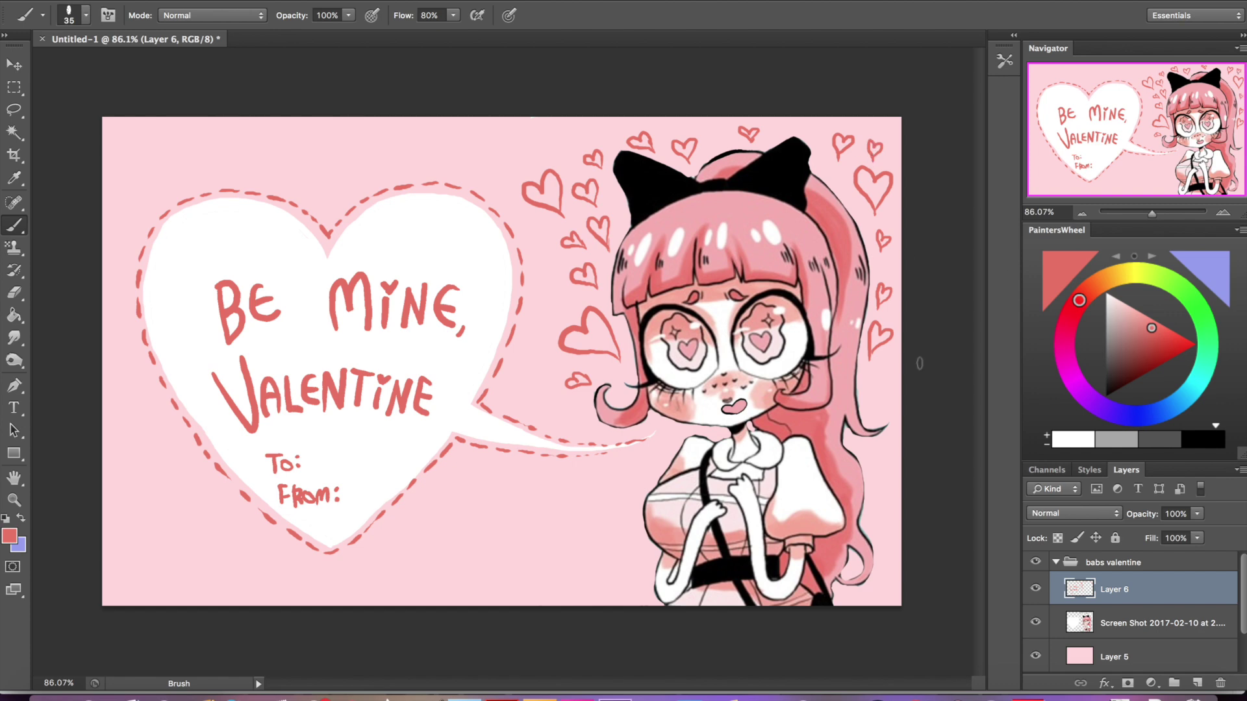
pyautogui.moveTo(563, 158)
pyautogui.mouseDown()
pyautogui.moveTo(550, 139)
pyautogui.moveTo(562, 160)
pyautogui.mouseUp()
# Scatter heart outlines beside the girl's shoulder and elbow, below the bubble's tail and above the speech bubble
pyautogui.moveTo(625, 482); pyautogui.dragTo(622, 510)
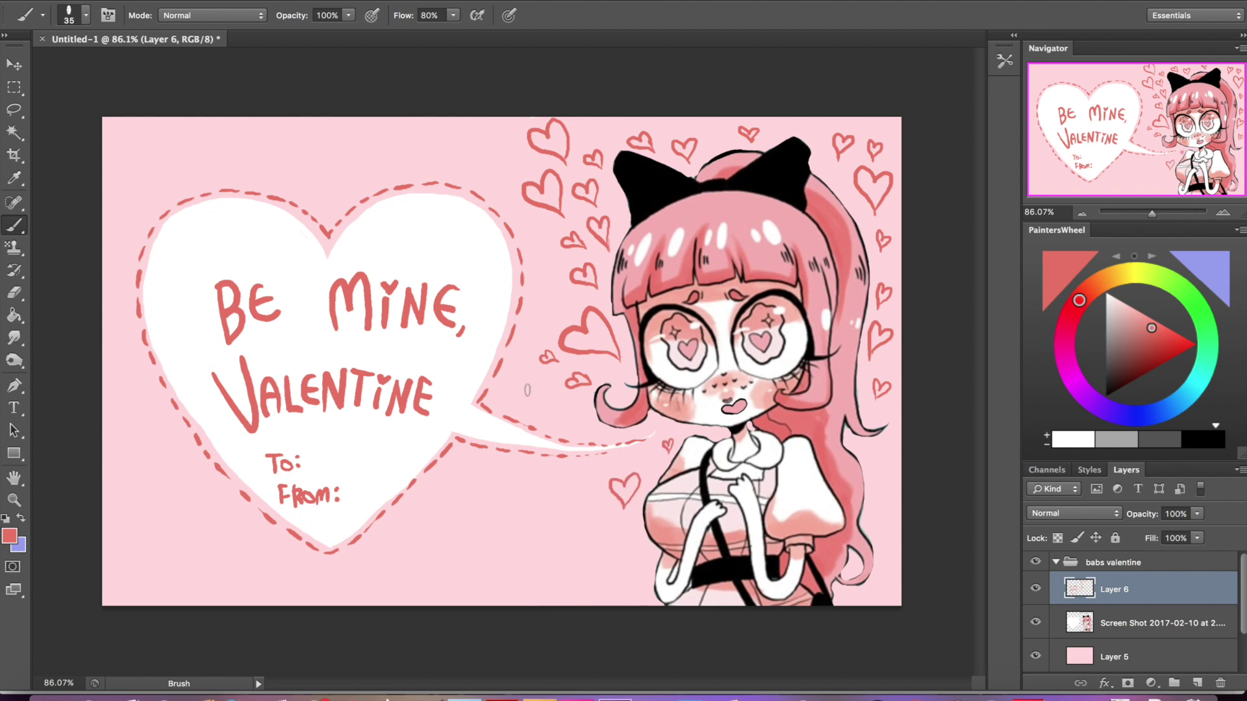
pyautogui.moveTo(437, 142); pyautogui.dragTo(433, 157)
pyautogui.moveTo(522, 496); pyautogui.dragTo(528, 510)
pyautogui.moveTo(595, 556); pyautogui.dragTo(595, 578)
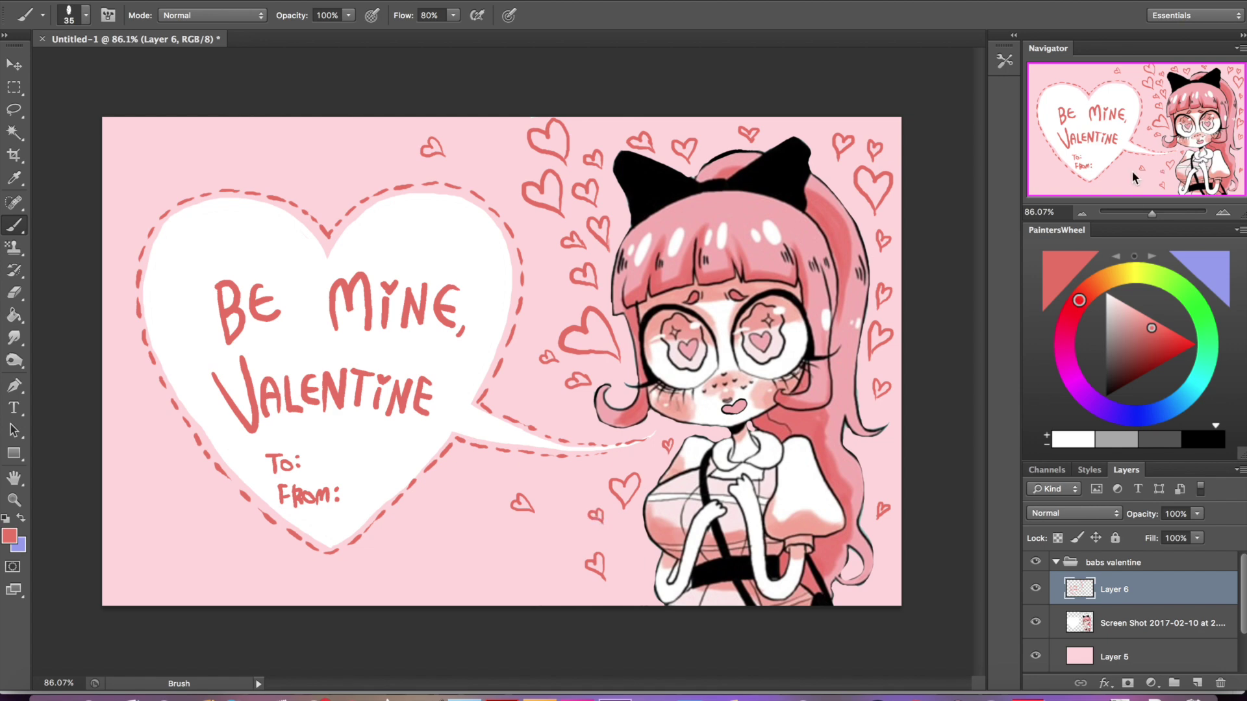
# Draw small and large salmon-red heart outlines above the speech bubble and around its lower half, including one in the card's bottom-left corner
pyautogui.moveTo(411, 562); pyautogui.dragTo(410, 578)
pyautogui.moveTo(248, 148); pyautogui.dragTo(250, 157)
pyautogui.moveTo(195, 497); pyautogui.dragTo(200, 517)
pyautogui.moveTo(194, 602); pyautogui.dragTo(128, 591)
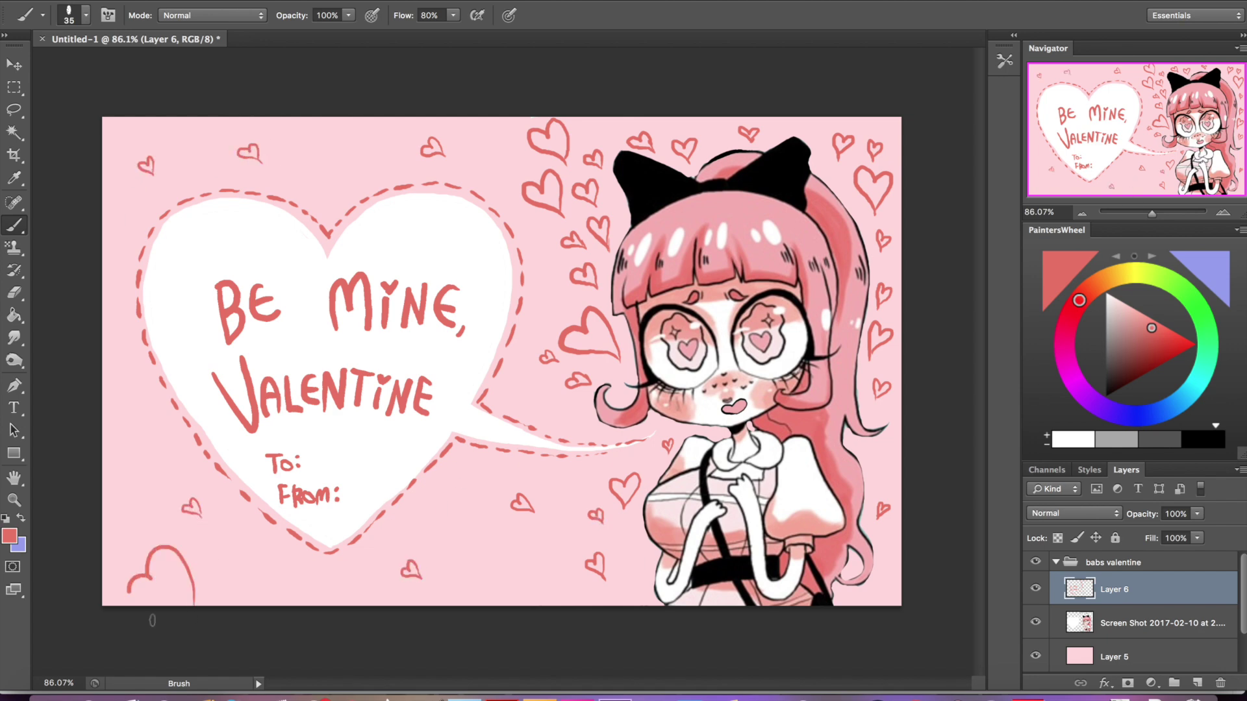
pyautogui.moveTo(352, 181)
pyautogui.mouseDown()
pyautogui.moveTo(347, 170)
pyautogui.moveTo(355, 183)
pyautogui.mouseUp()
pyautogui.moveTo(485, 519)
pyautogui.mouseDown()
pyautogui.moveTo(455, 507)
pyautogui.moveTo(484, 547)
pyautogui.moveTo(544, 580)
pyautogui.mouseUp()
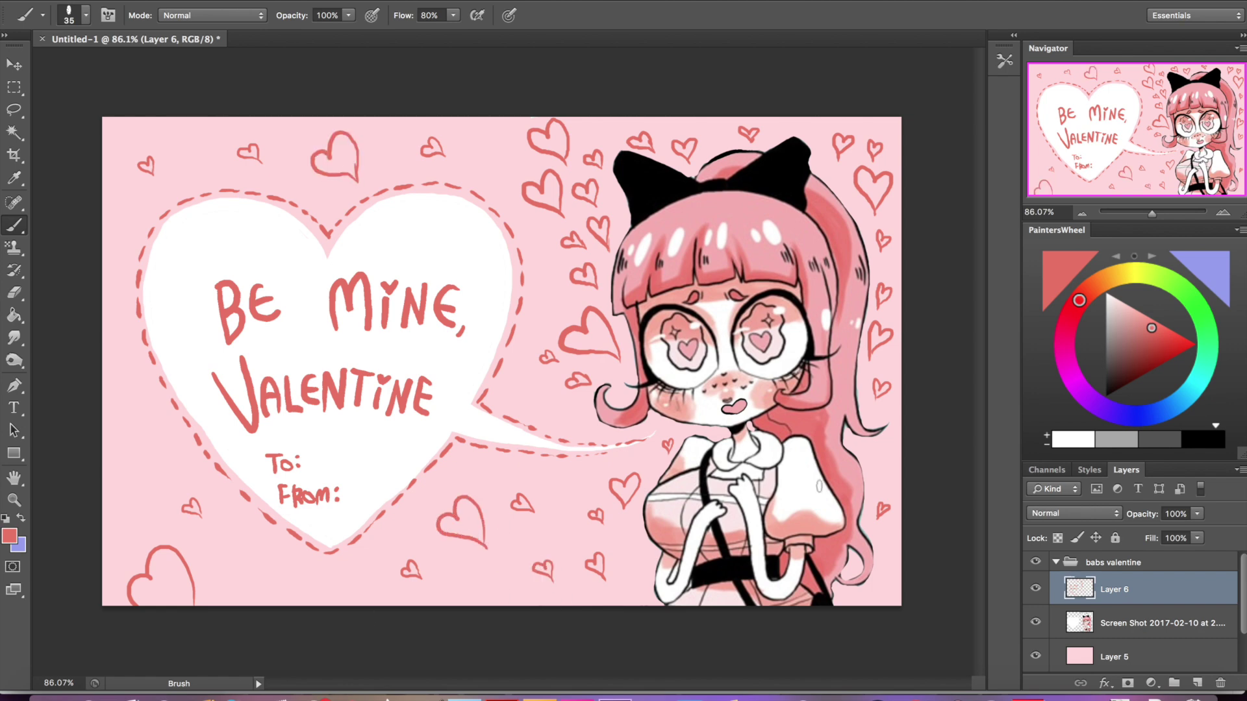
pyautogui.moveTo(156, 505)
pyautogui.mouseDown()
pyautogui.moveTo(130, 462)
pyautogui.moveTo(156, 509)
pyautogui.mouseUp()
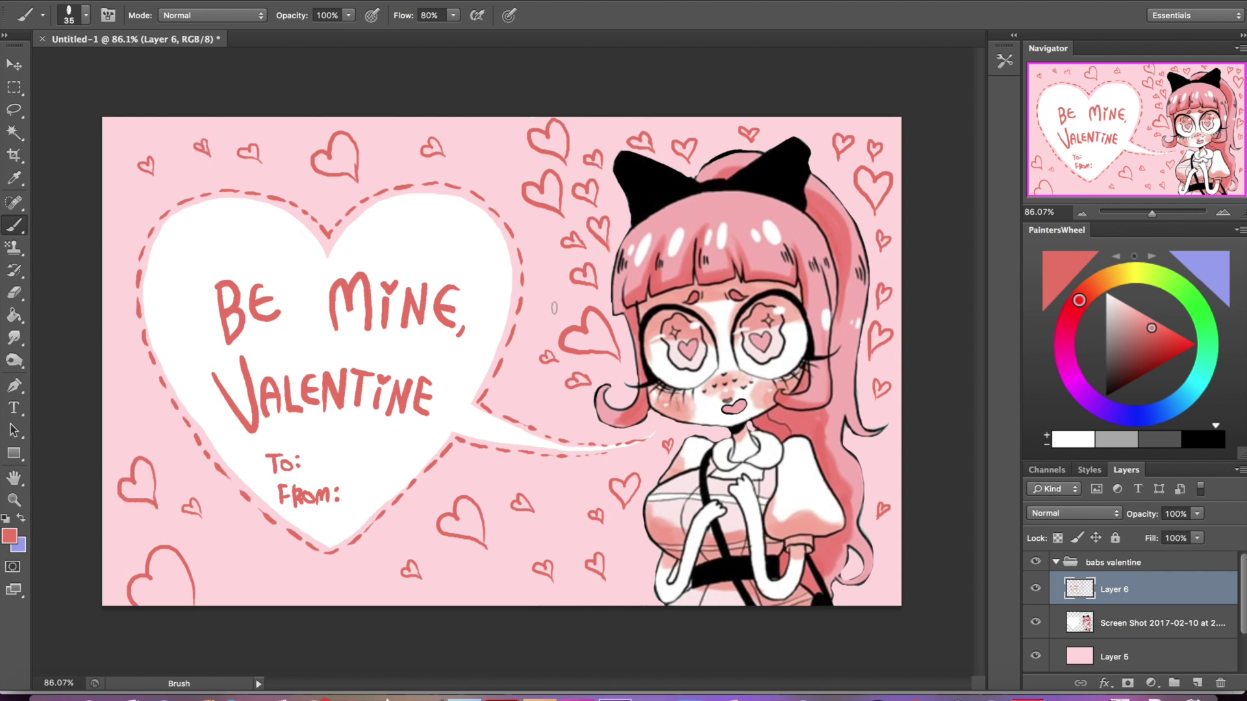
# Fill the remaining background gaps with small heart outlines beside and below the speech bubble, along the card's top edge and beside the ponytail
pyautogui.moveTo(495, 168); pyautogui.dragTo(502, 169)
pyautogui.moveTo(881, 447); pyautogui.dragTo(877, 464)
pyautogui.moveTo(286, 569); pyautogui.dragTo(280, 584)
pyautogui.moveTo(125, 152); pyautogui.dragTo(122, 157)
pyautogui.moveTo(135, 388); pyautogui.dragTo(135, 405)
pyautogui.moveTo(526, 394); pyautogui.dragTo(527, 409)
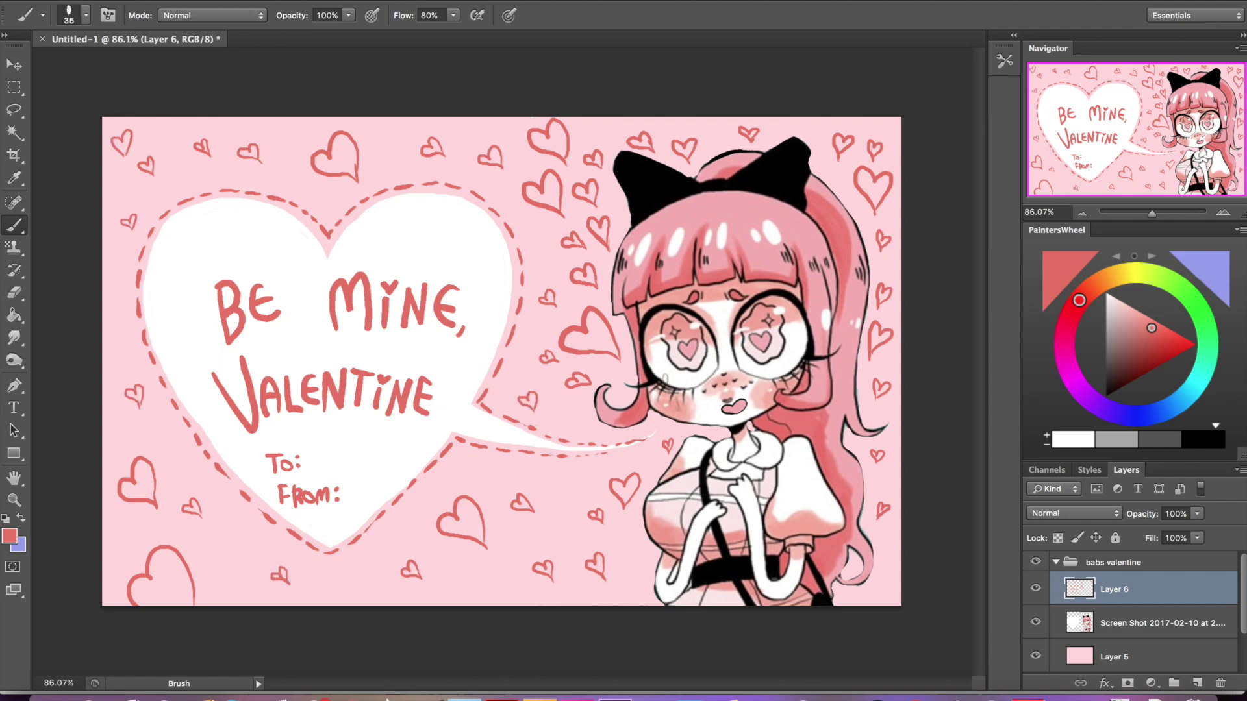
# Touch up the brush strokes of the "BE MINE," lettering inside the speech bubble and view the whole card
pyautogui.moveTo(1152, 213); pyautogui.dragTo(1160, 215)
pyautogui.moveTo(1136, 128); pyautogui.dragTo(1100, 126)
pyautogui.moveTo(1157, 213); pyautogui.dragTo(1153, 213)
pyautogui.moveTo(161, 330); pyautogui.dragTo(153, 274)
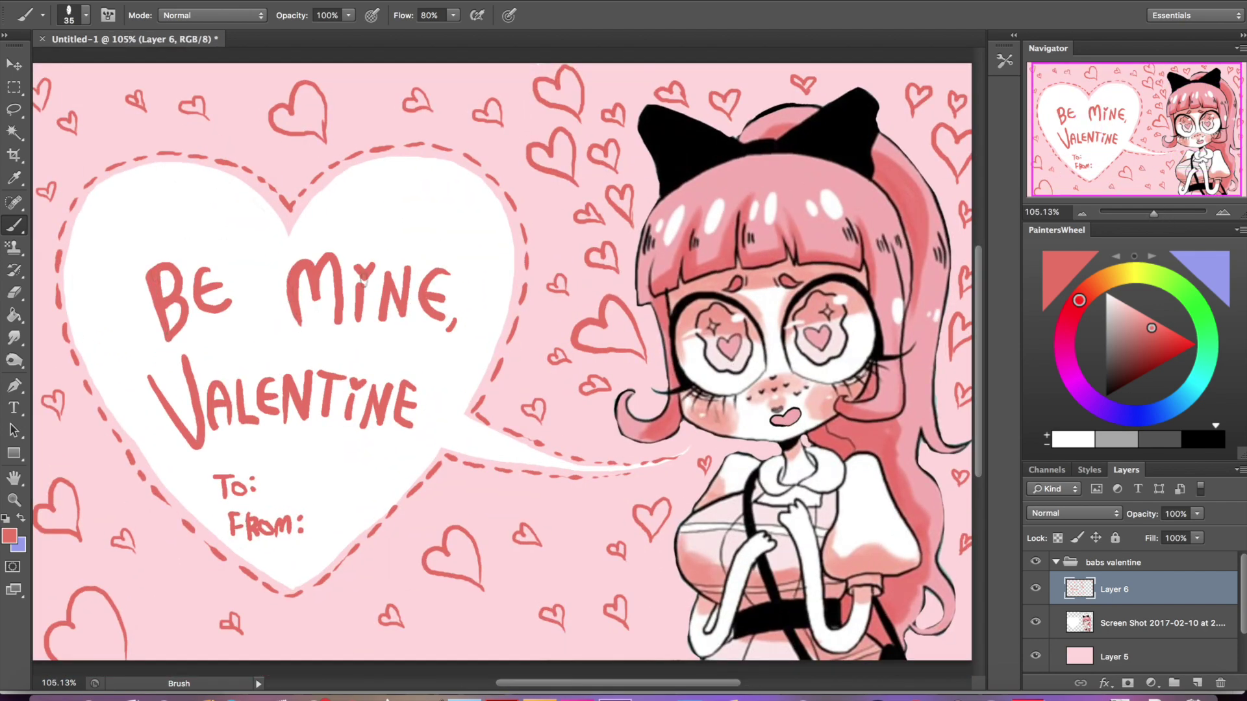
pyautogui.moveTo(435, 270); pyautogui.dragTo(456, 279)
pyautogui.moveTo(1157, 129)
pyautogui.mouseDown()
pyautogui.moveTo(1192, 126)
pyautogui.moveTo(1157, 129)
pyautogui.mouseUp()
pyautogui.moveTo(1153, 213); pyautogui.dragTo(1152, 213)
pyautogui.press('Escape')
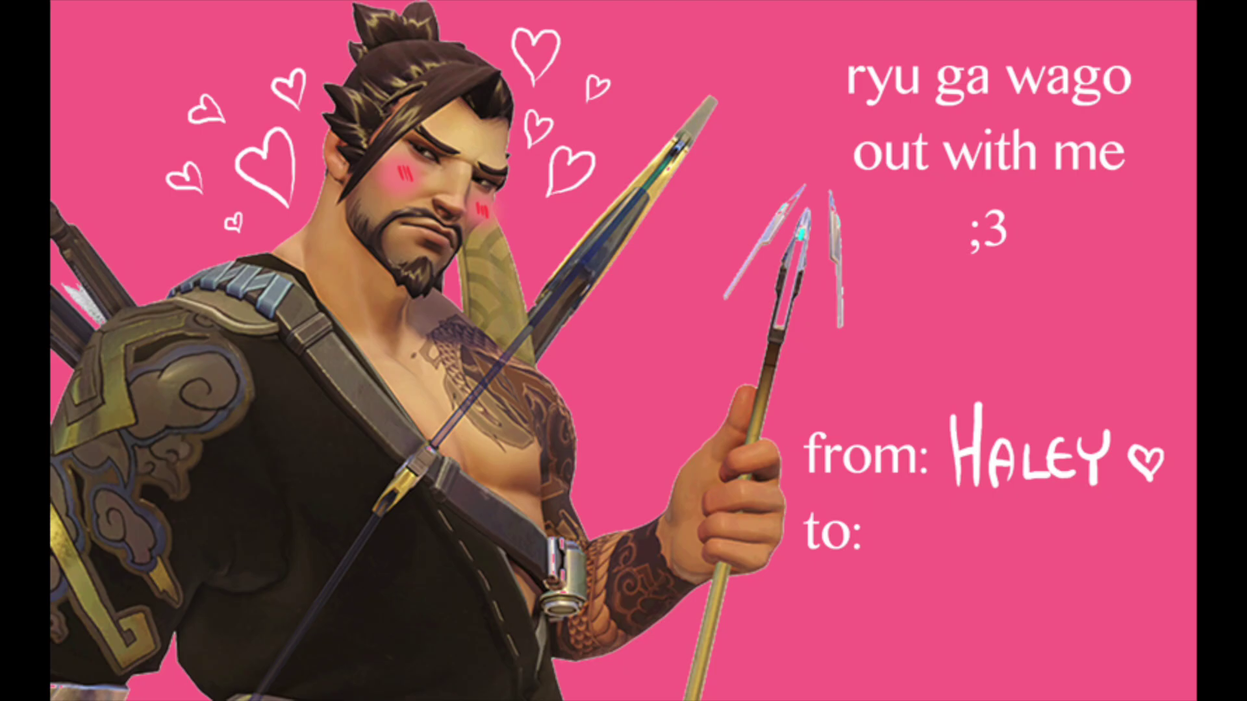